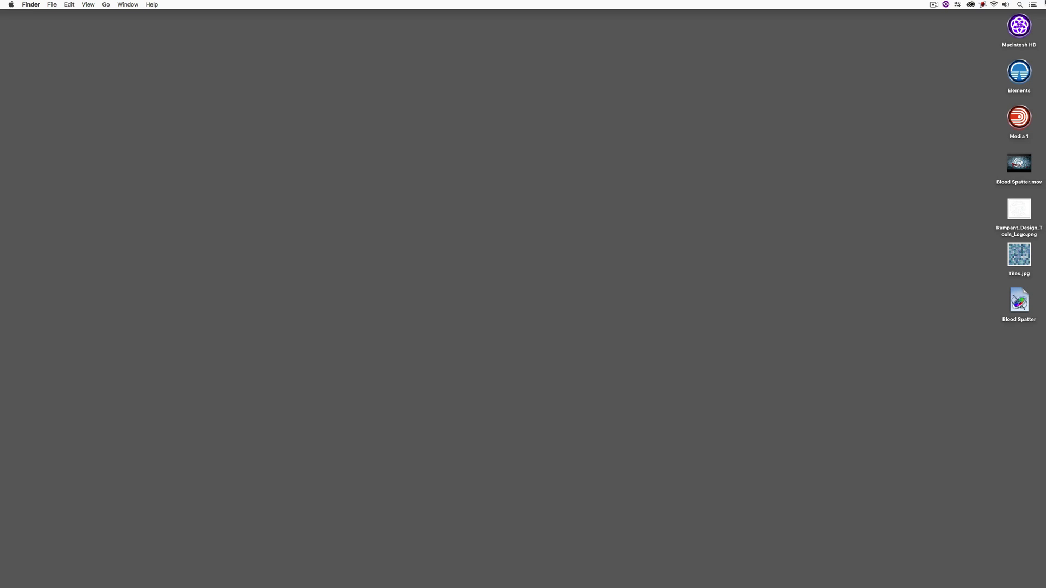
Switch to Motion and collapse the Tile Background 1 group, keeping the playhead at the project start.
{"action": "key", "text": "super+Tab"}
{"action": "key", "text": "super+Tab"}
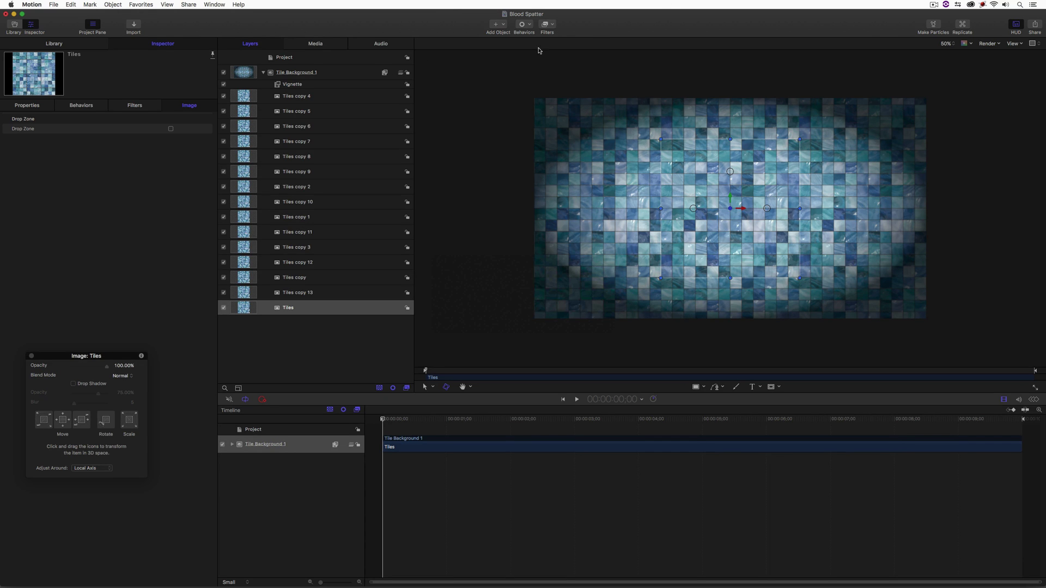
{"action": "left_click", "coordinate": [263, 72]}
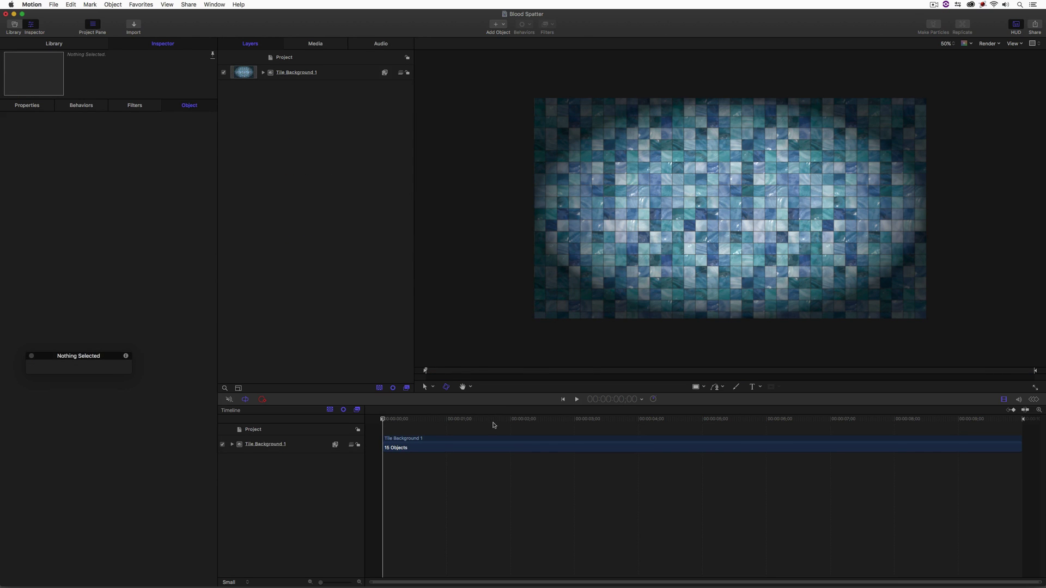
{"action": "left_click_drag", "start_coordinate": [493, 421], "coordinate": [384, 417]}
Preview Rampant_Design_Tools_Logo.png from the Desktop and import it into the project.
{"action": "left_click", "coordinate": [134, 26]}
{"action": "left_click", "coordinate": [417, 166]}
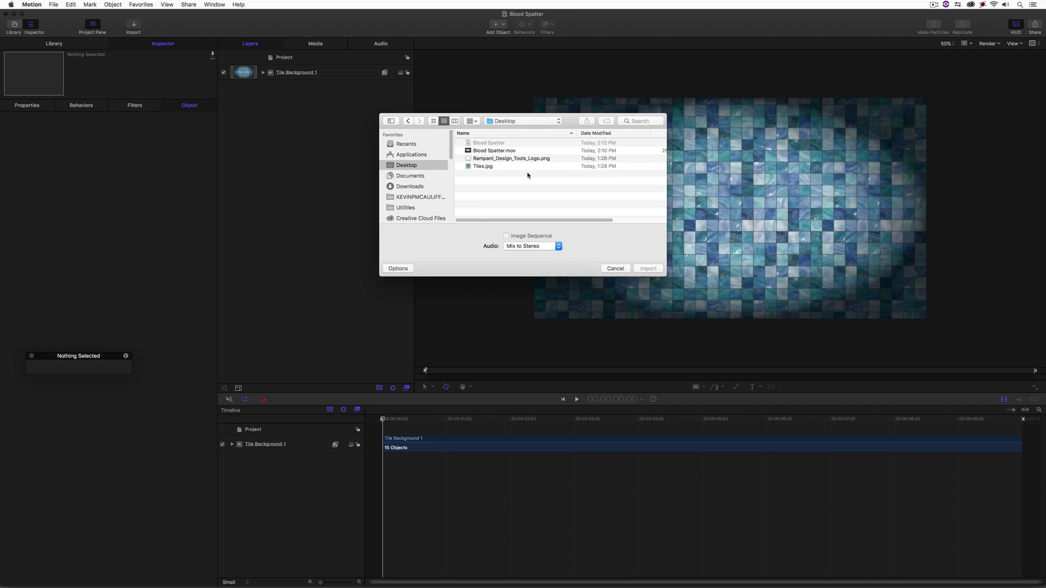
{"action": "left_click", "coordinate": [491, 159]}
{"action": "key", "text": "space"}
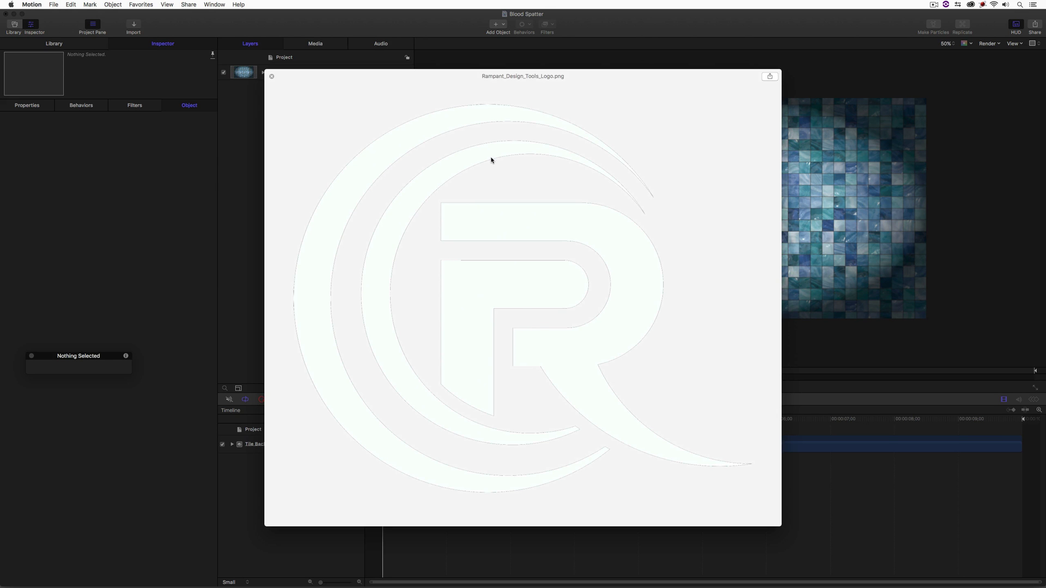
{"action": "key", "text": "space"}
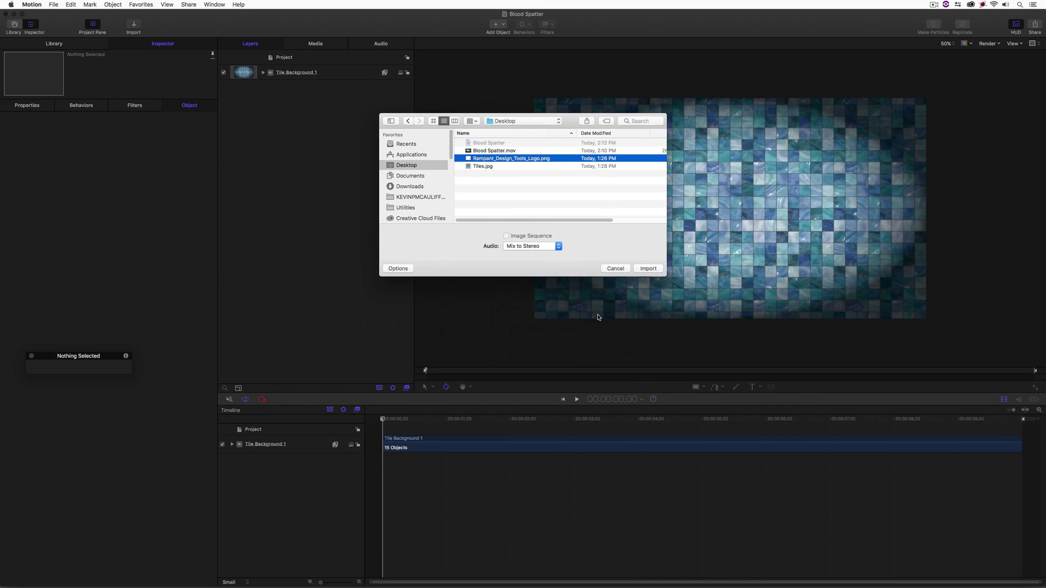
{"action": "left_click", "coordinate": [648, 269]}
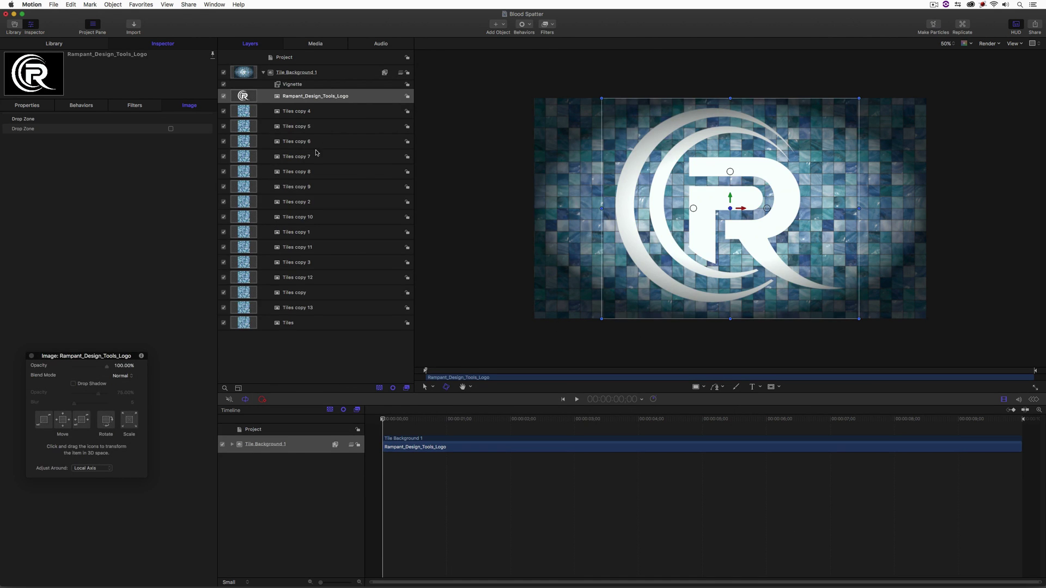
Move the logo into its own group above Tile Background 1 and rename the tile group Tile Background.
{"action": "left_click_drag", "start_coordinate": [301, 104], "coordinate": [289, 68]}
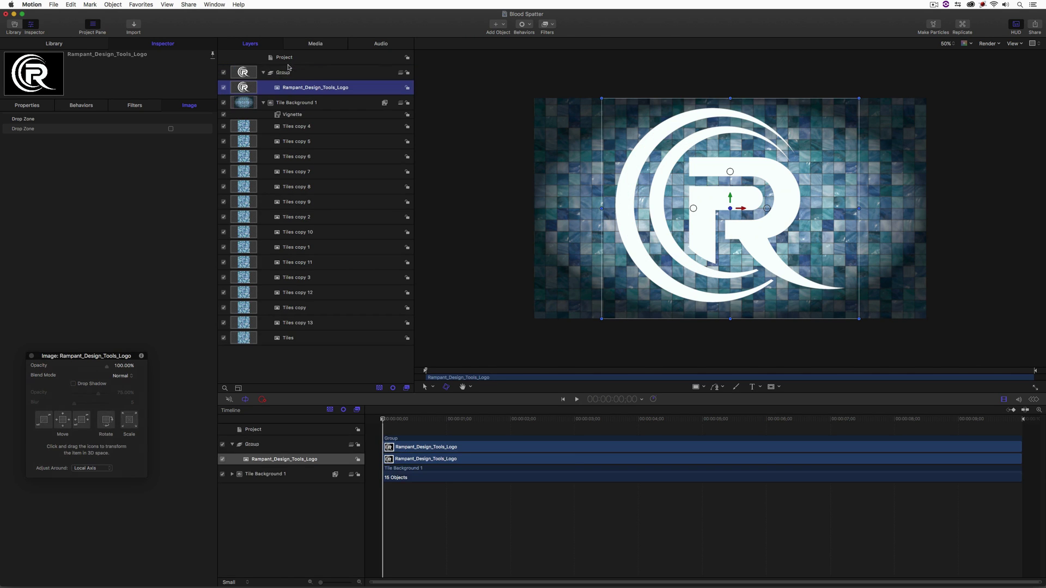
{"action": "left_click", "coordinate": [264, 103]}
{"action": "left_click", "coordinate": [320, 102]}
{"action": "double_click", "coordinate": [320, 102]}
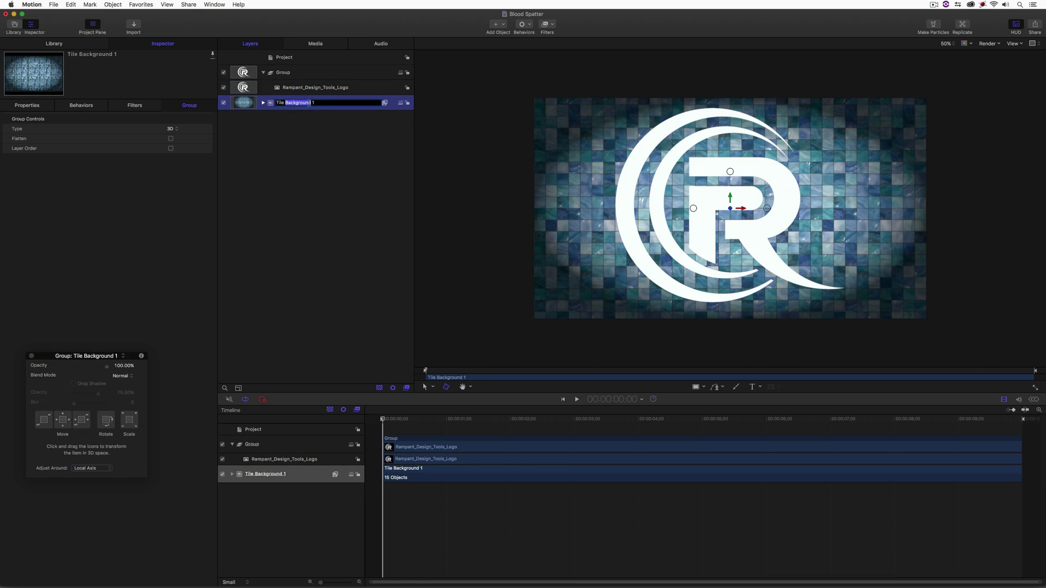
Rename the logo's group as RDT Logo Main, collapse it and clear the selection.
{"action": "left_click", "coordinate": [289, 73]}
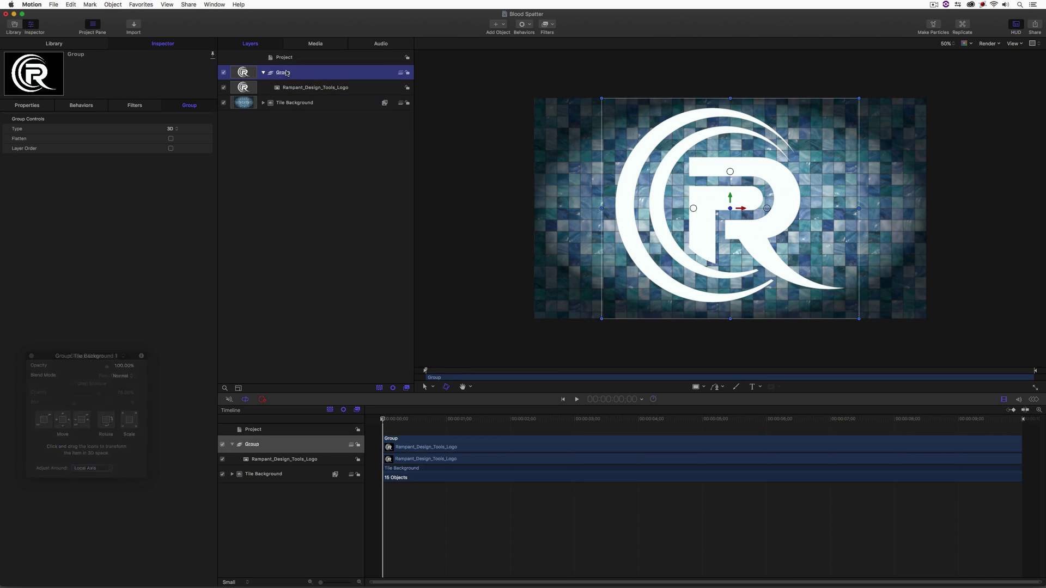
{"action": "double_click", "coordinate": [303, 73]}
{"action": "left_click_drag", "start_coordinate": [304, 74], "coordinate": [242, 70]}
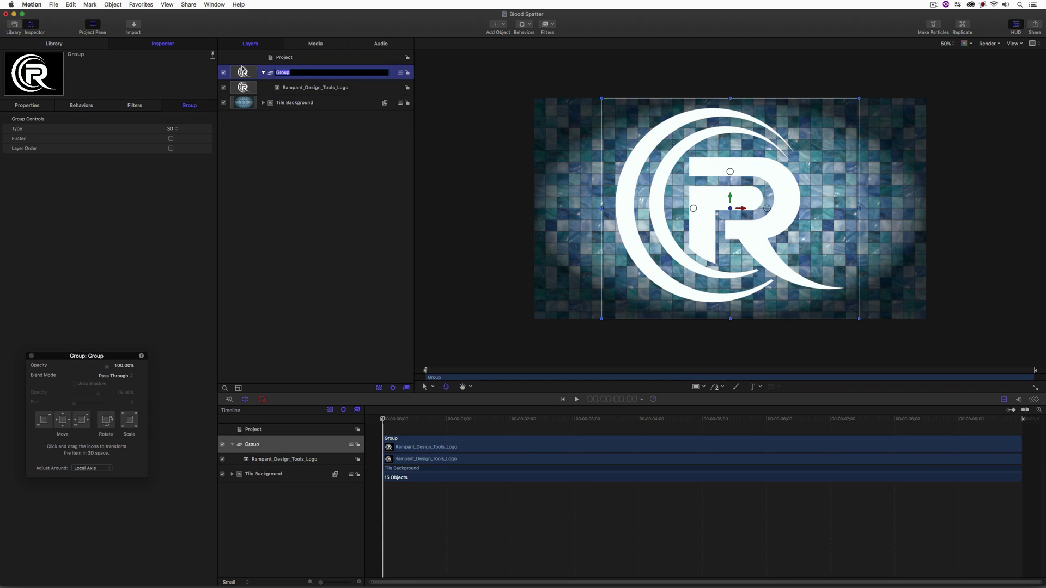
{"action": "type", "text": "RDT Logo Main"}
{"action": "key", "text": "Return"}
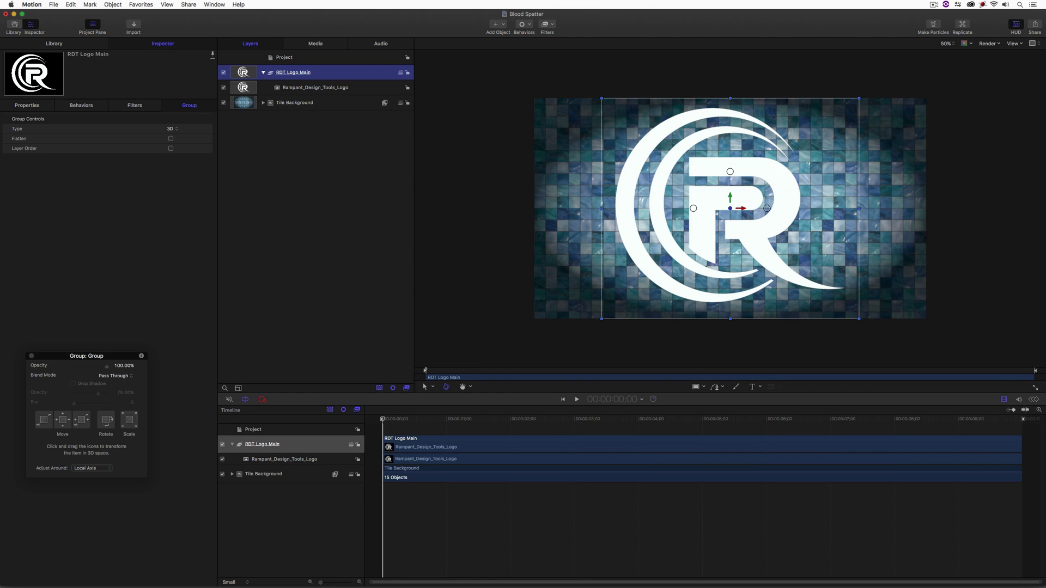
{"action": "left_click", "coordinate": [263, 73]}
{"action": "left_click", "coordinate": [281, 113]}
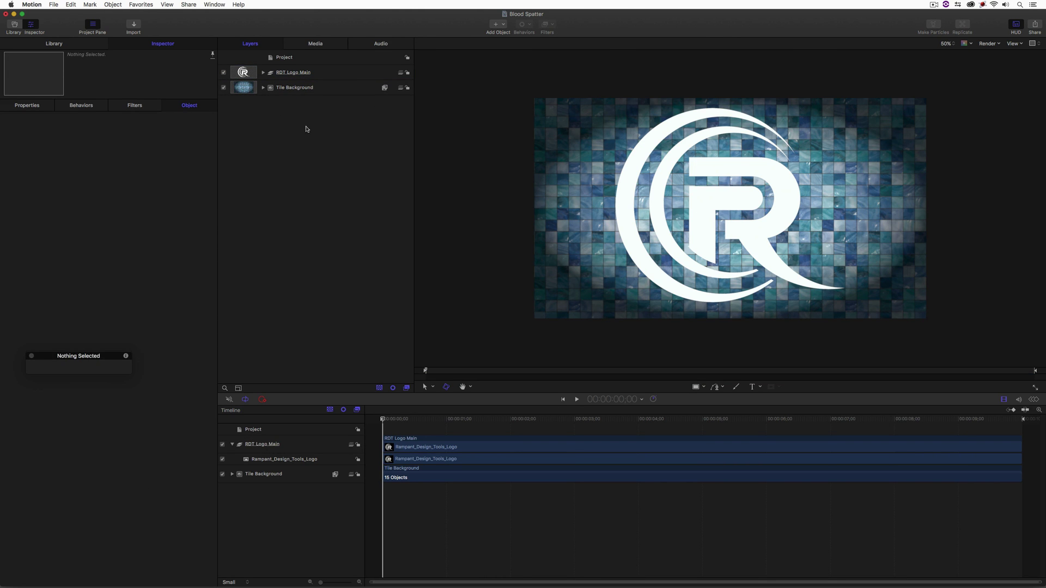
Hide Motion and preview Rampant_4K_Studio_Paint_020.mov on the Elements drive in Finder.
{"action": "key", "text": "super+h"}
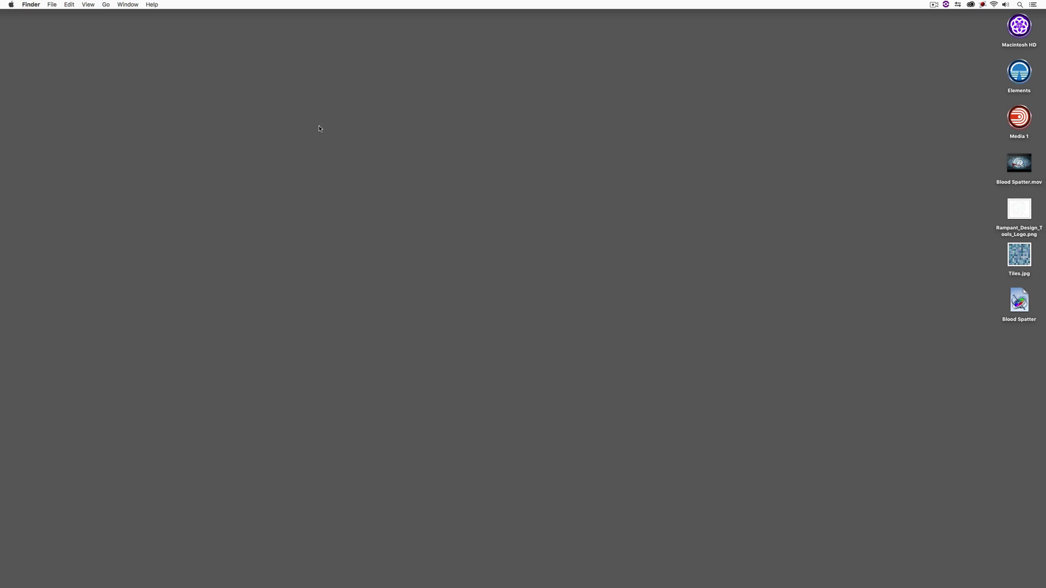
{"action": "double_click", "coordinate": [1020, 70]}
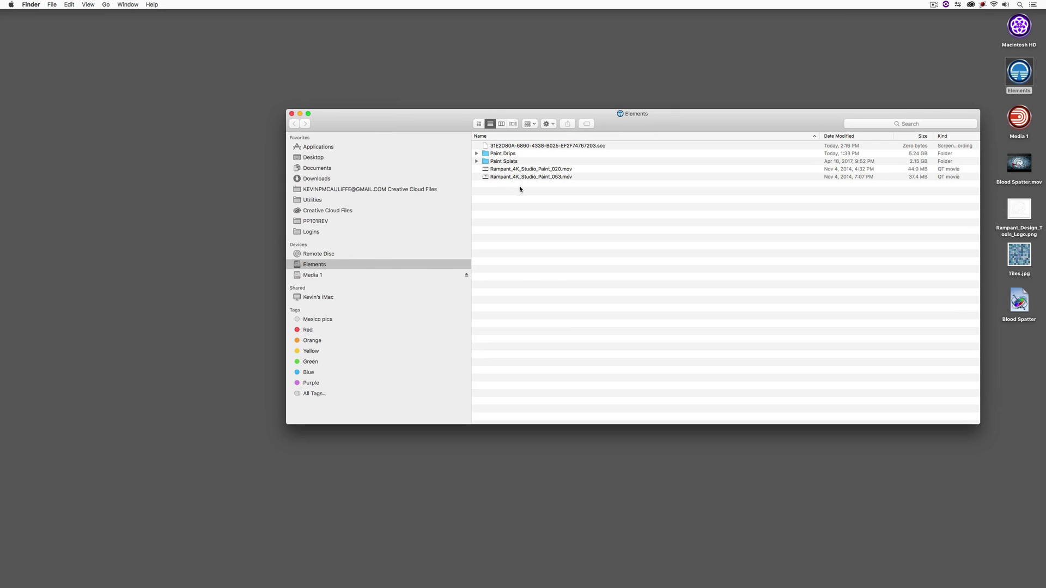
{"action": "left_click", "coordinate": [532, 169]}
{"action": "key", "text": "space"}
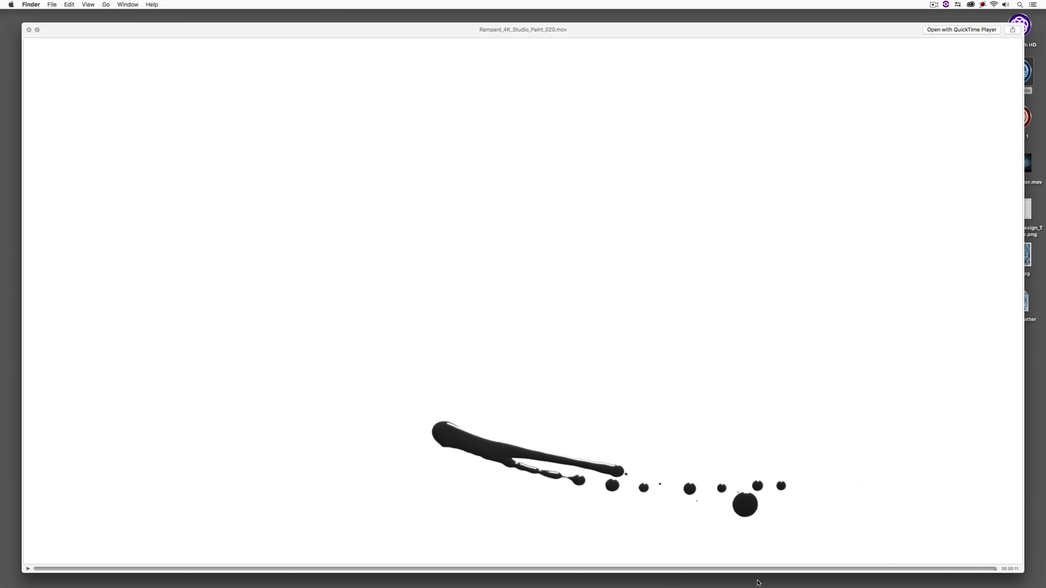
{"action": "key", "text": "space"}
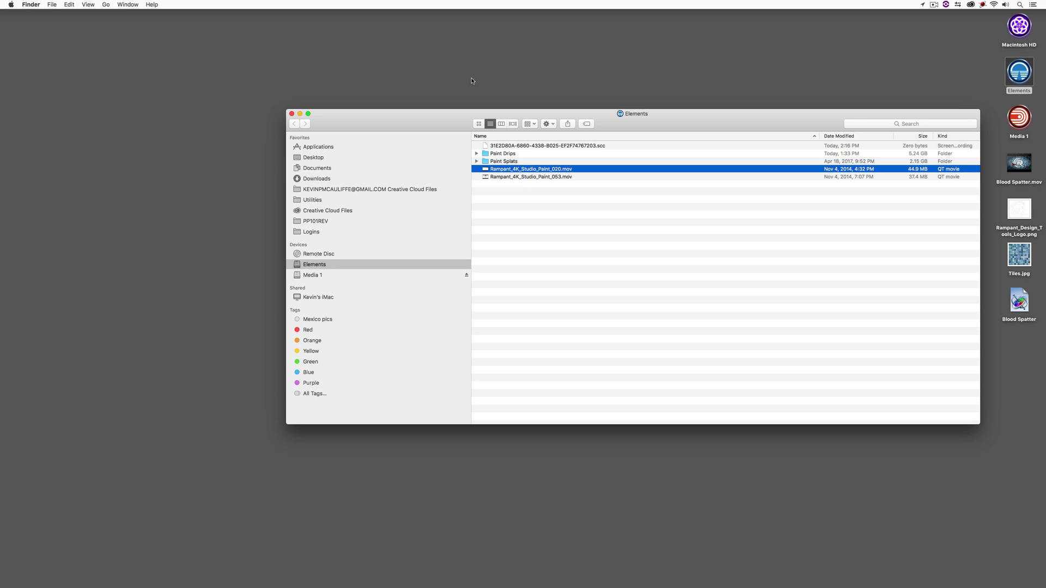
Preview the Rampant_4K_Studio_Paint_053.mov clip on the Elements drive.
{"action": "left_click", "coordinate": [513, 178]}
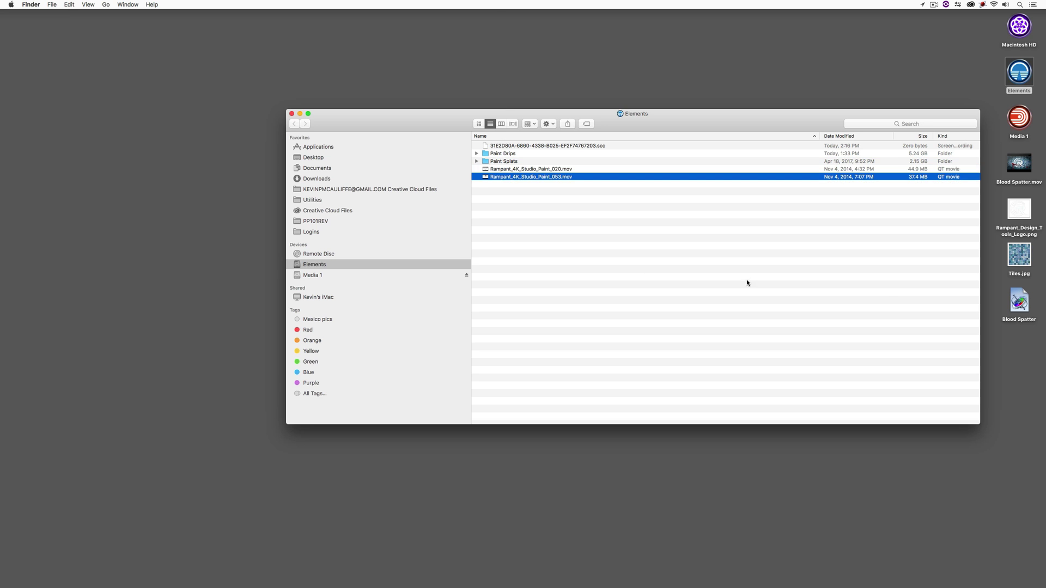
{"action": "key", "text": "space"}
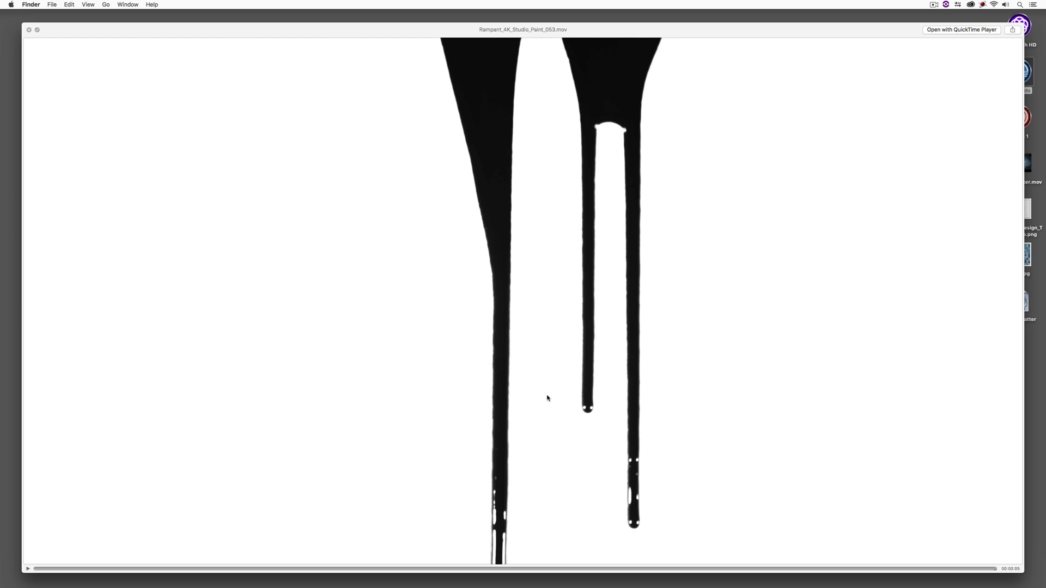
{"action": "key", "text": "space"}
{"action": "left_click", "coordinate": [585, 260]}
Switch back to Motion and import Rampant_4K_Studio_Paint_020.mov and Rampant_4K_Studio_Paint_053.mov from the Elements drive.
{"action": "key", "text": "super+Tab"}
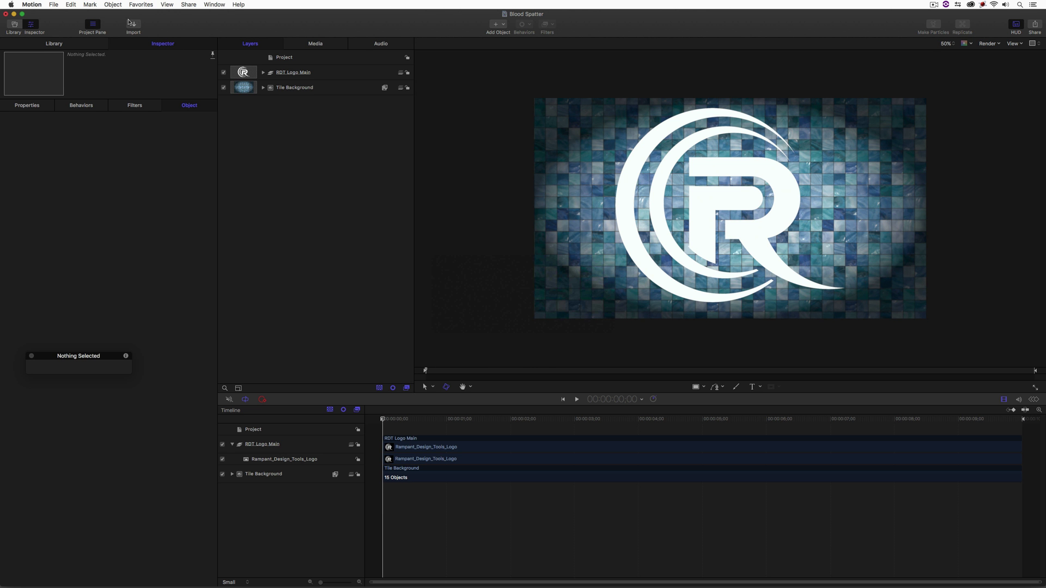
{"action": "left_click", "coordinate": [132, 24]}
{"action": "scroll", "coordinate": [393, 195], "scroll_direction": "down", "scroll_amount": 8}
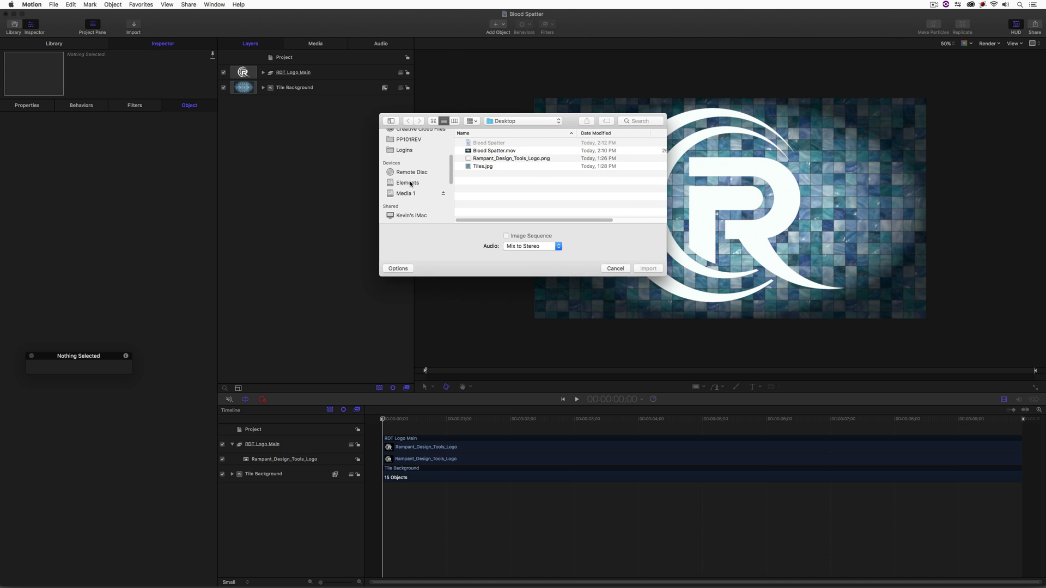
{"action": "left_click", "coordinate": [409, 185]}
{"action": "left_click_drag", "start_coordinate": [509, 165], "coordinate": [575, 209]}
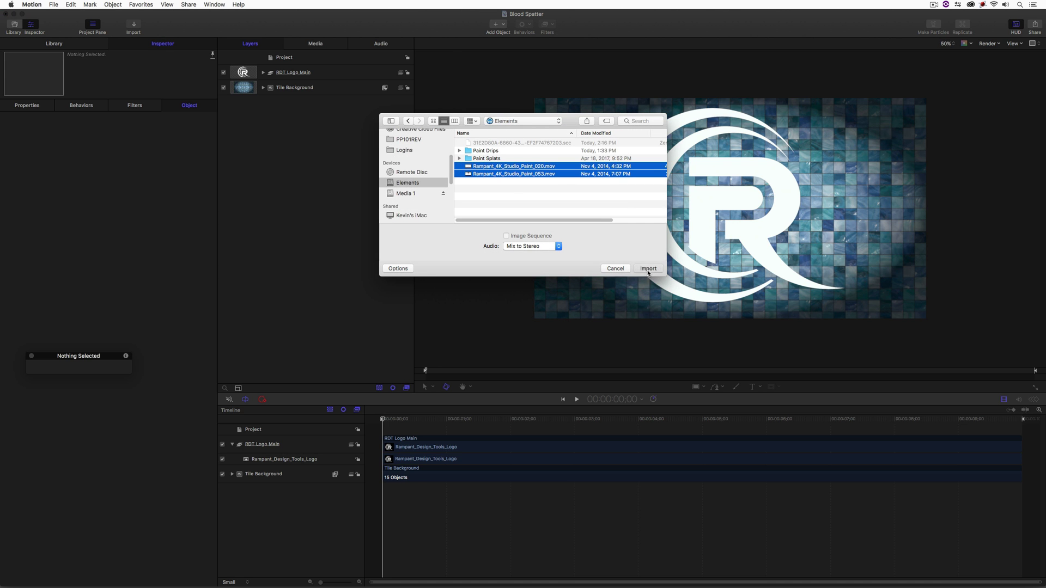
{"action": "left_click", "coordinate": [648, 269]}
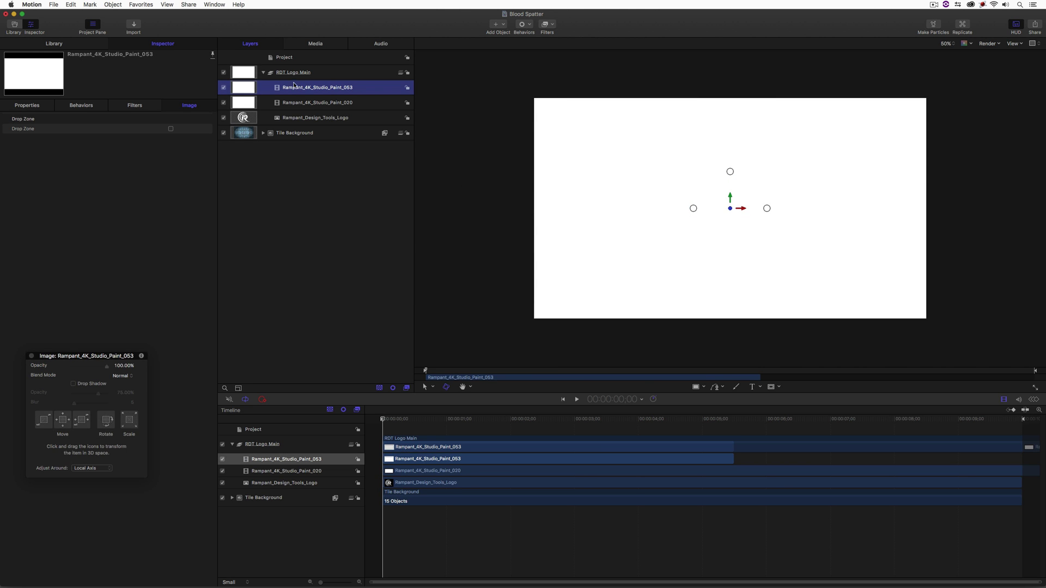
Move both paint clips out of RDT Logo Main into one shared group above it and delete the leftover empty group.
{"action": "left_click", "coordinate": [303, 102], "text": "shift"}
{"action": "left_click_drag", "start_coordinate": [304, 102], "coordinate": [308, 69]}
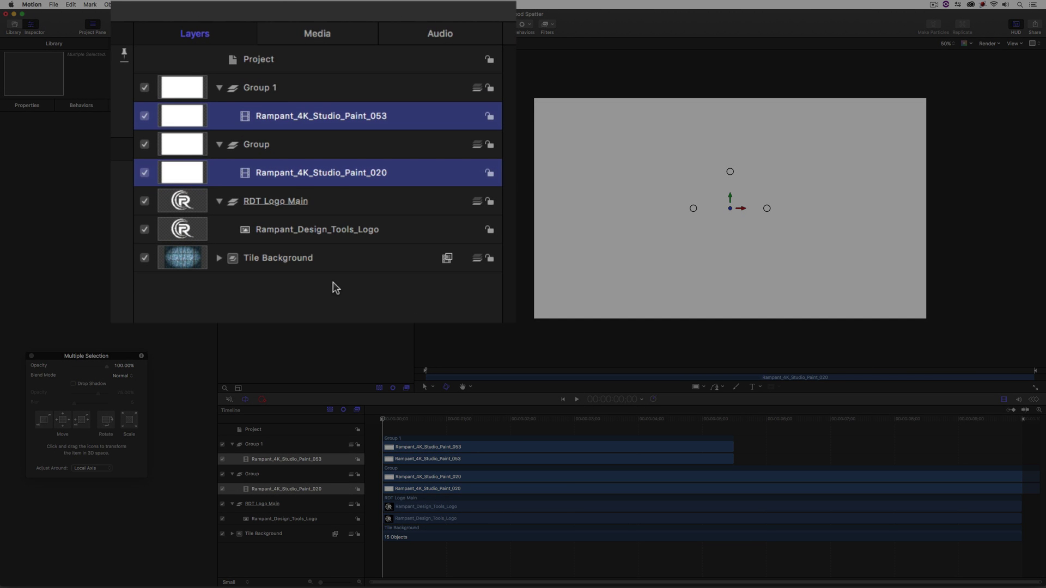
{"action": "left_click", "coordinate": [327, 315]}
{"action": "left_click", "coordinate": [350, 173]}
{"action": "left_click_drag", "start_coordinate": [351, 173], "coordinate": [302, 113]}
{"action": "left_click", "coordinate": [272, 174]}
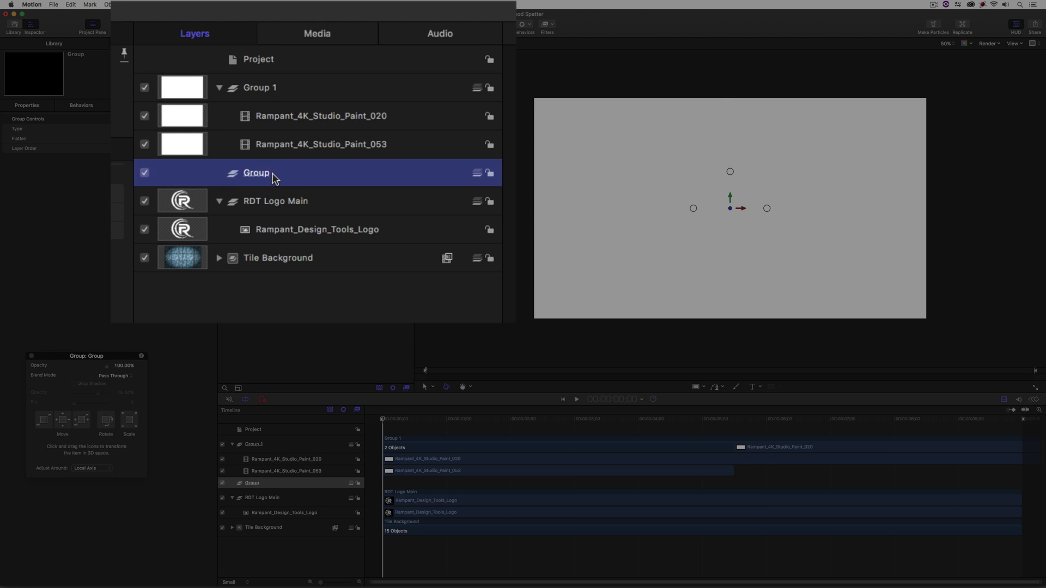
{"action": "key", "text": "Delete"}
Rename the group holding the two paint clips as Paint Spatter.
{"action": "double_click", "coordinate": [261, 87]}
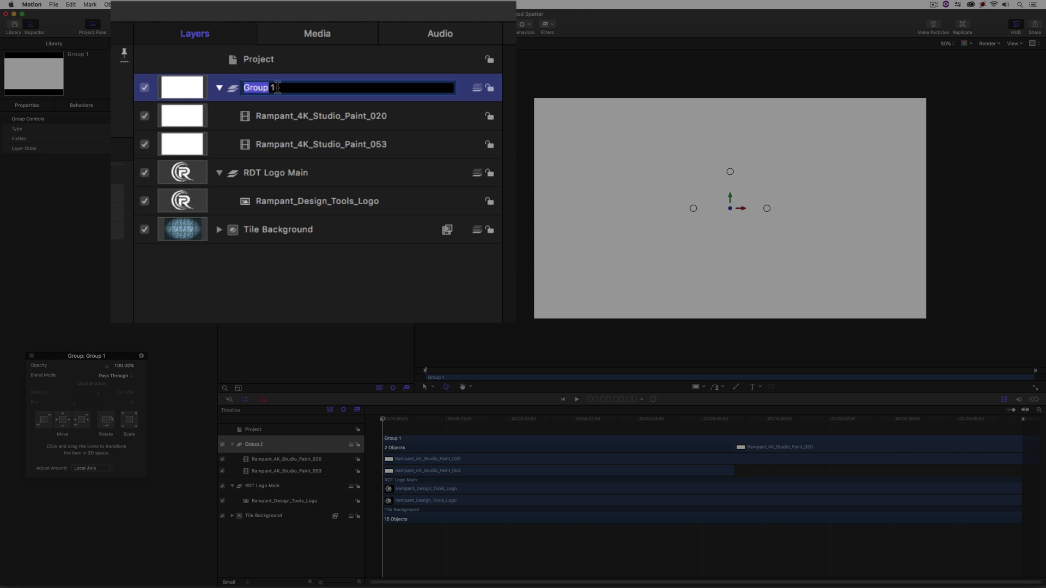
{"action": "key", "text": "super+a"}
{"action": "key", "text": "BackSpace"}
{"action": "type", "text": "Pain"}
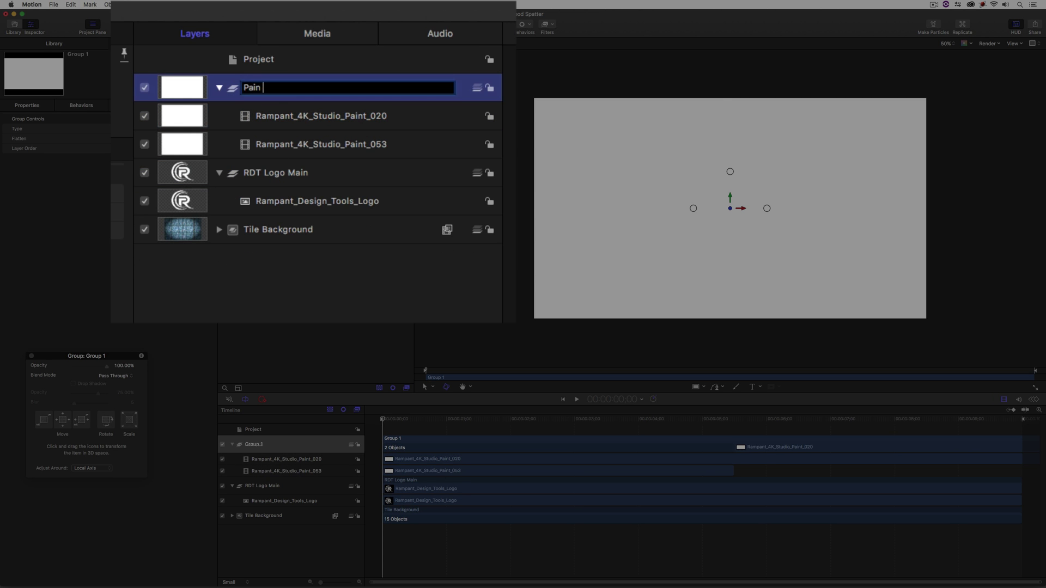
{"action": "type", "text": "t Spatter"}
{"action": "key", "text": "Return"}
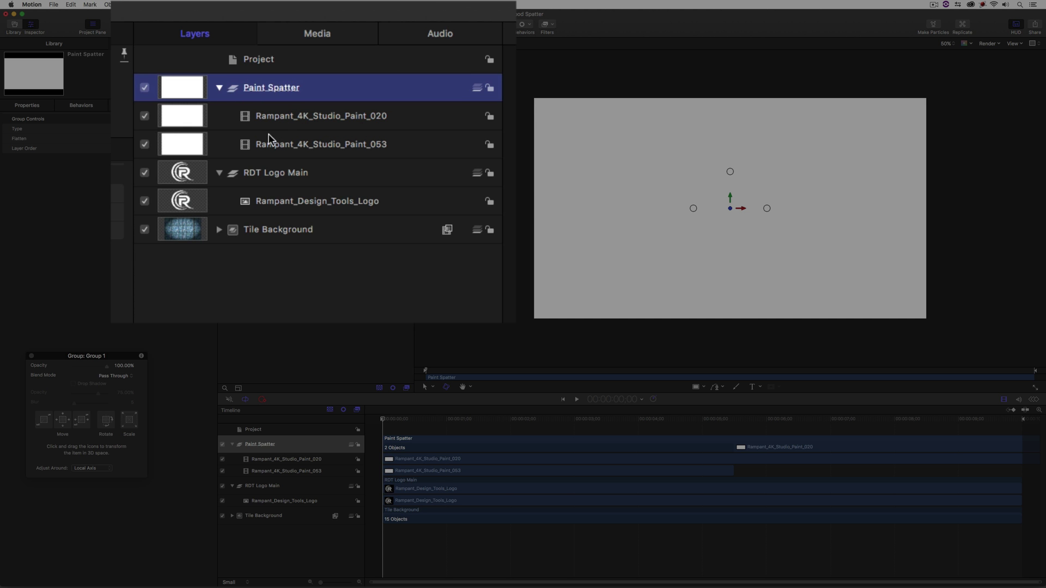
Disable the Paint_053 clip and, with the playhead at 2:04, move the Paint_020 clip to about X -229 px, Y 510 px.
{"action": "left_click", "coordinate": [275, 88]}
{"action": "left_click", "coordinate": [223, 102]}
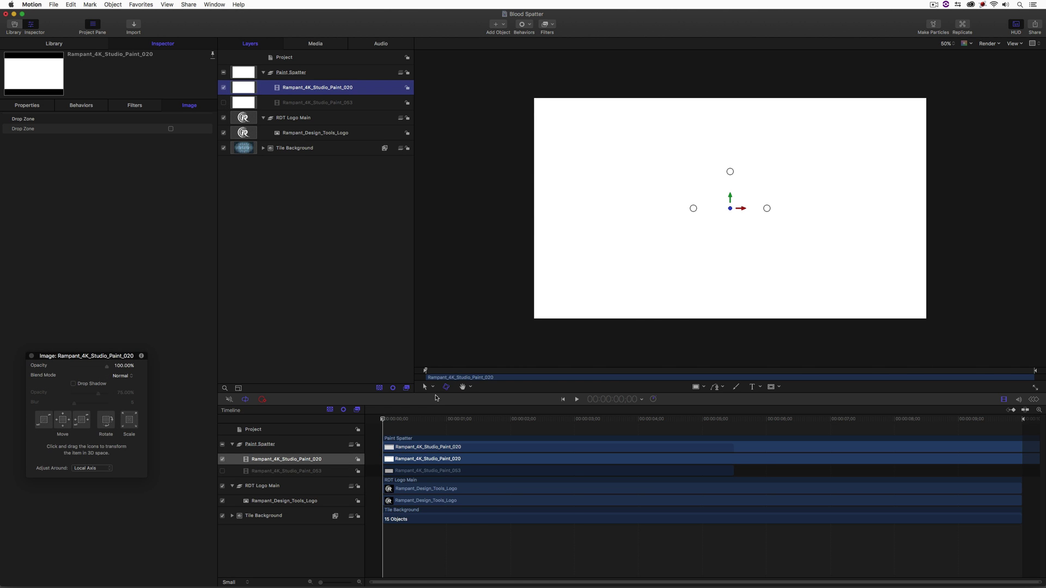
{"action": "key", "text": "space"}
{"action": "left_click_drag", "start_coordinate": [649, 326], "coordinate": [604, 224]}
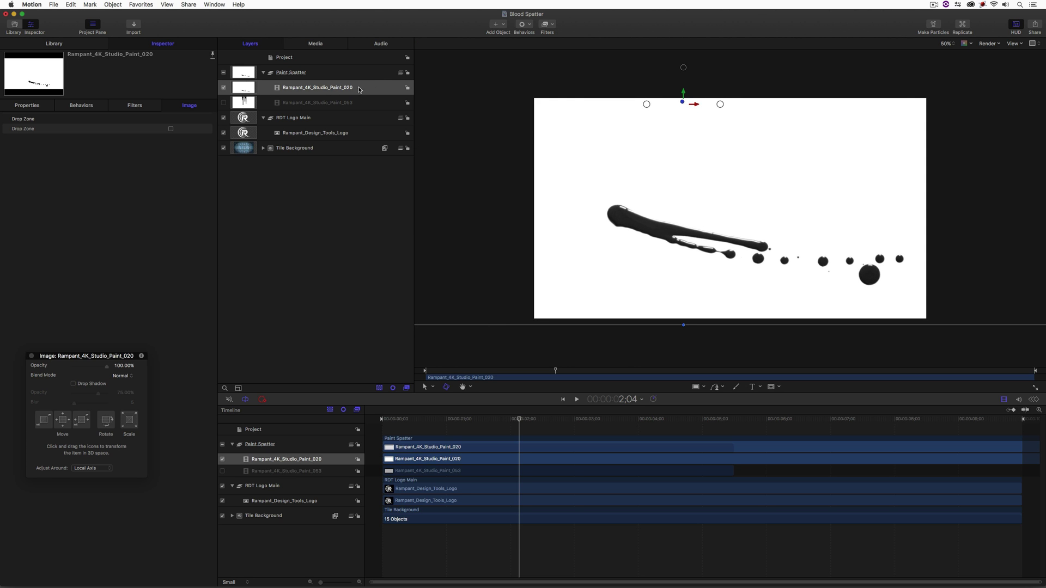
Align the Paint_020 splatter over the logo at about X -332 px, Y 512 px, using about 75% opacity, then restore opacity to 100%.
{"action": "left_click", "coordinate": [40, 105]}
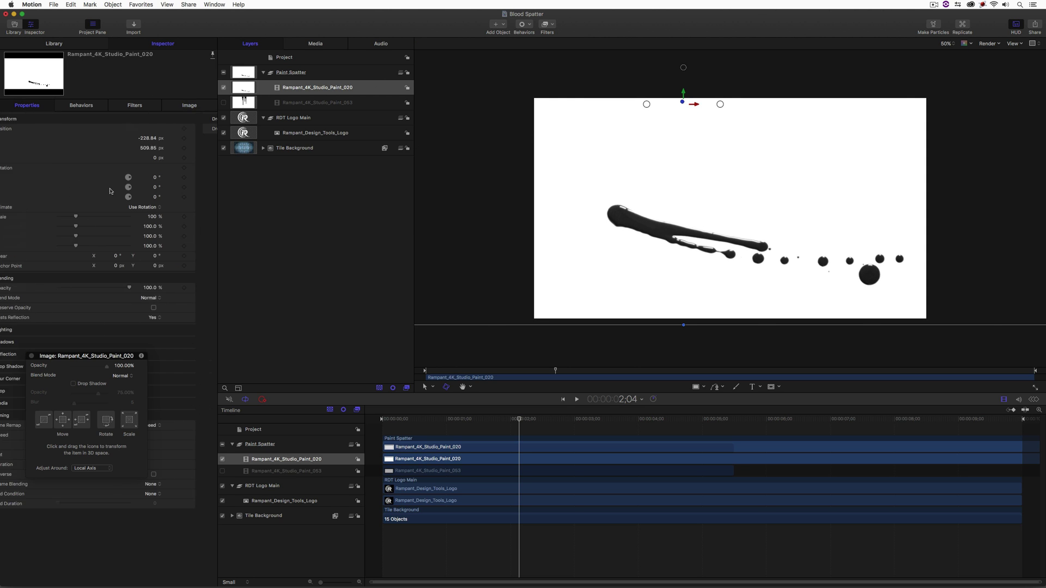
{"action": "mouse_move", "coordinate": [146, 290]}
{"action": "left_mouse_down"}
{"action": "mouse_move", "coordinate": [119, 288]}
{"action": "mouse_move", "coordinate": [128, 290]}
{"action": "left_mouse_up"}
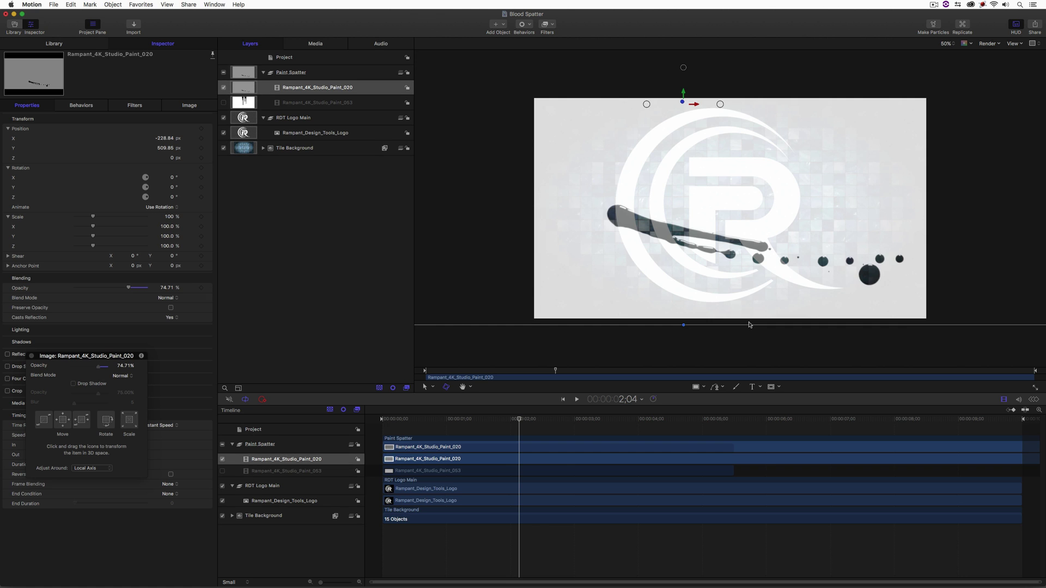
{"action": "left_click_drag", "start_coordinate": [755, 295], "coordinate": [735, 296]}
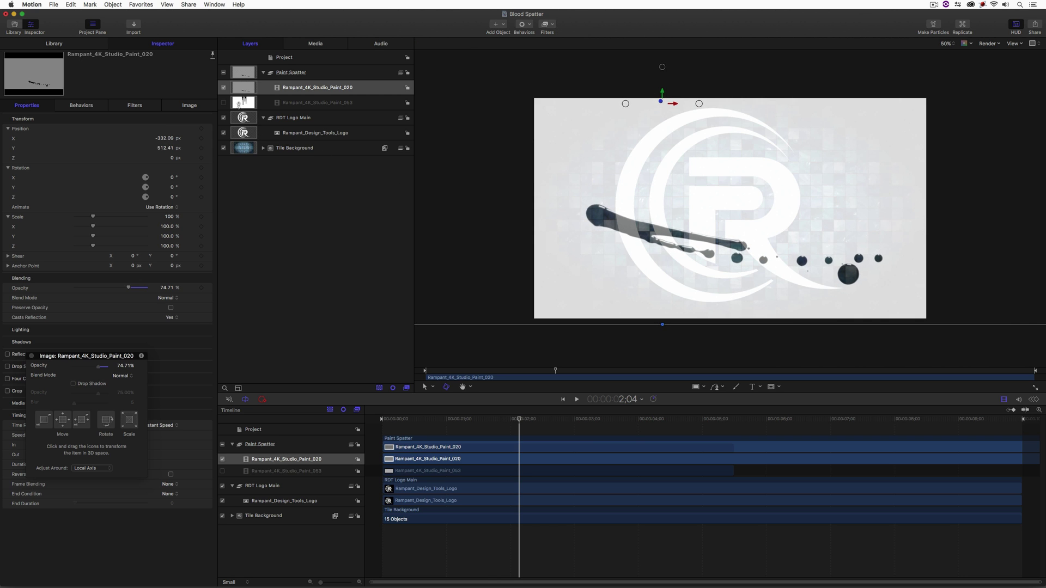
{"action": "left_click_drag", "start_coordinate": [130, 288], "coordinate": [189, 290]}
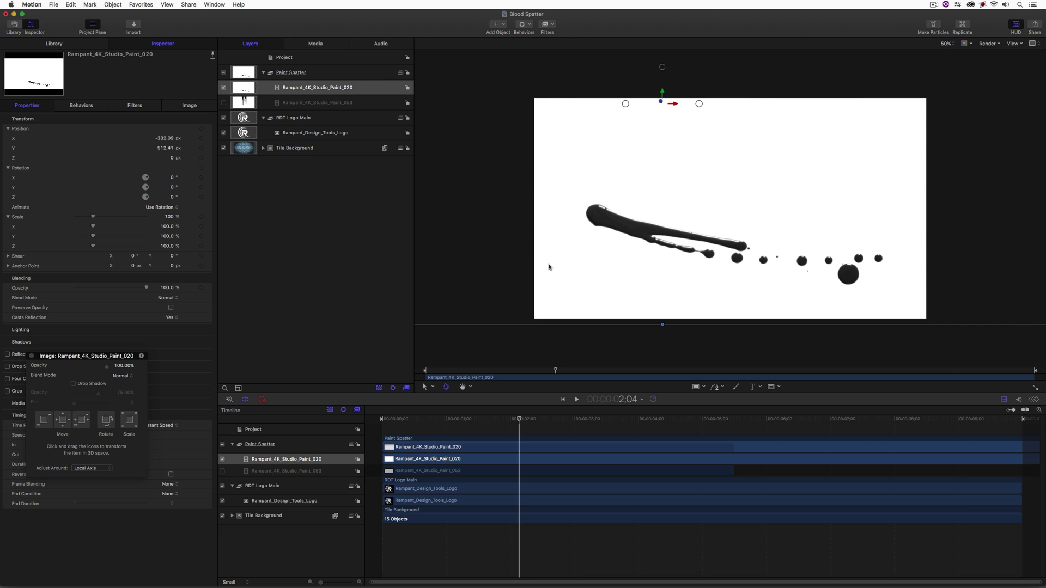
Inspect the edges of the paint splatter at 100% view and close the floating HUD.
{"action": "scroll", "coordinate": [549, 267], "scroll_direction": "up", "scroll_amount": 3}
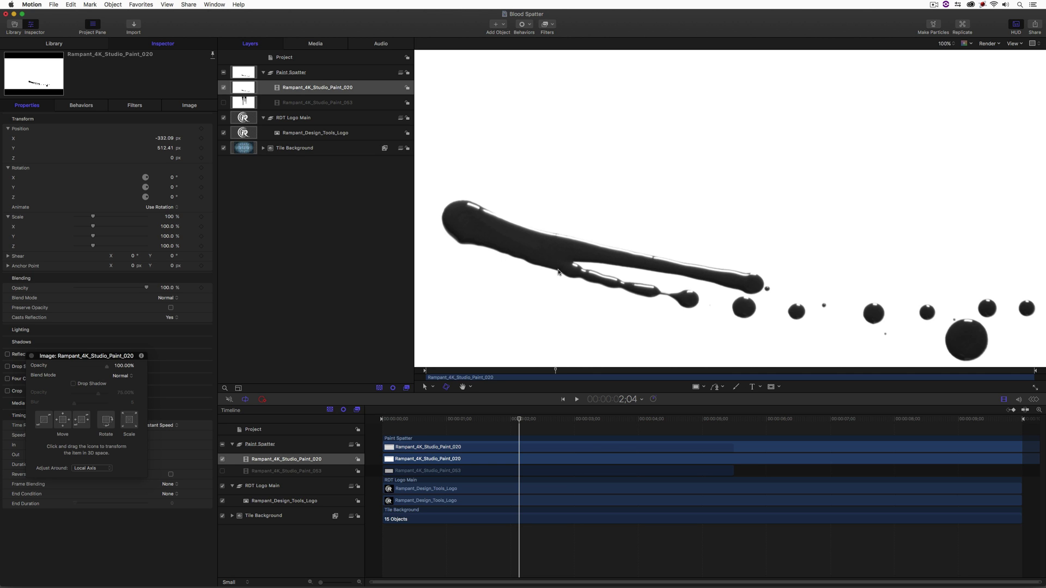
{"action": "left_click", "coordinate": [32, 356]}
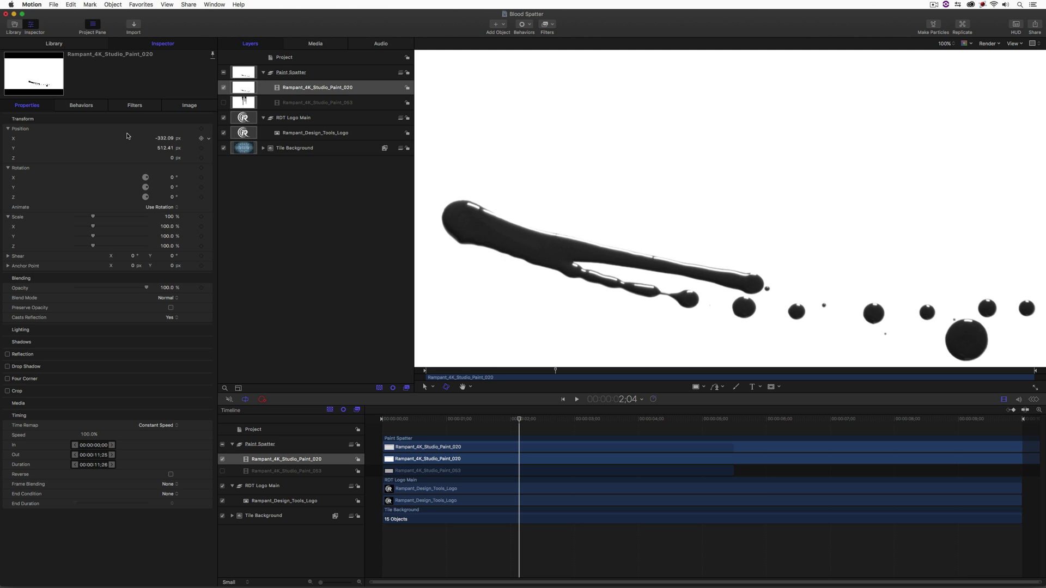
Find the Levels filter in the library and apply it to the Rampant_4K_Studio_Paint_020 clip.
{"action": "left_click", "coordinate": [70, 44]}
{"action": "left_click", "coordinate": [17, 121]}
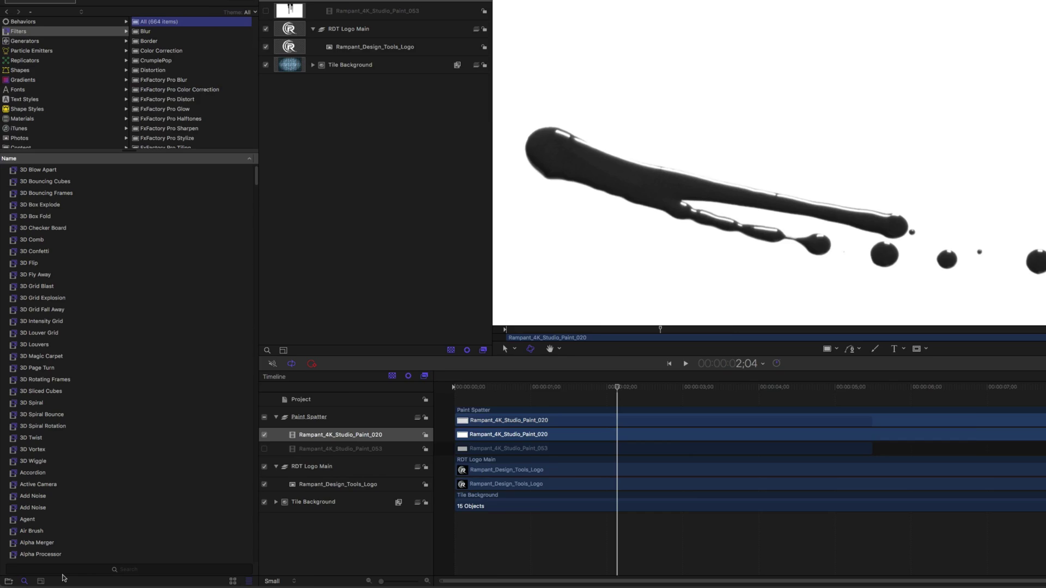
{"action": "left_click", "coordinate": [54, 572]}
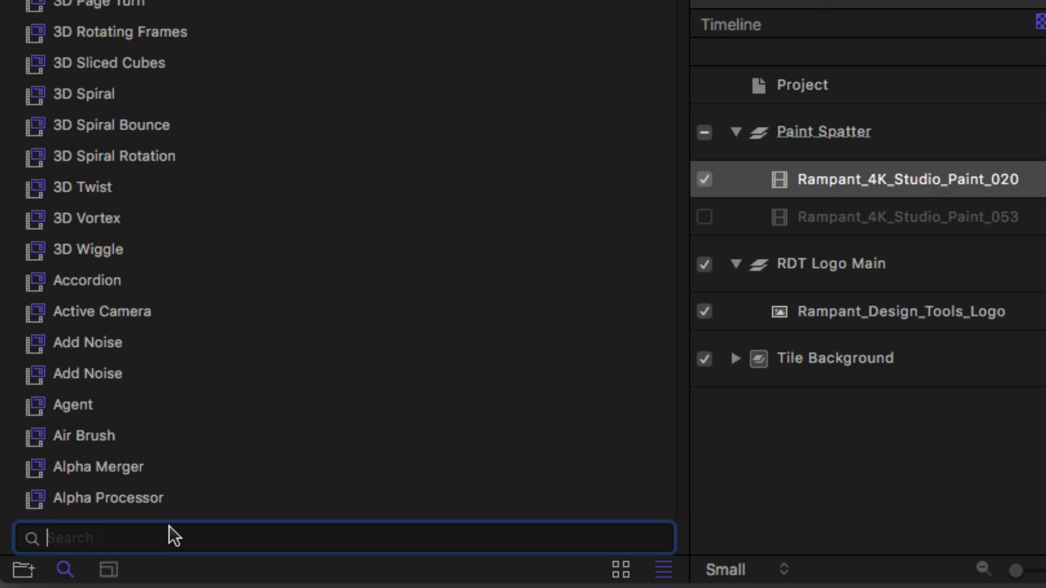
{"action": "type", "text": "levels"}
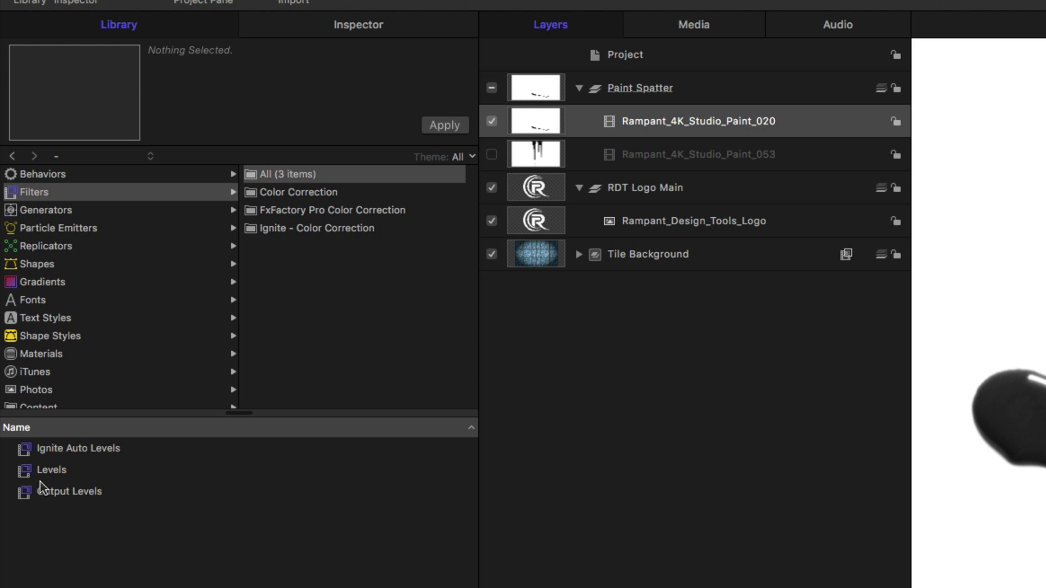
{"action": "left_click_drag", "start_coordinate": [34, 470], "coordinate": [669, 123]}
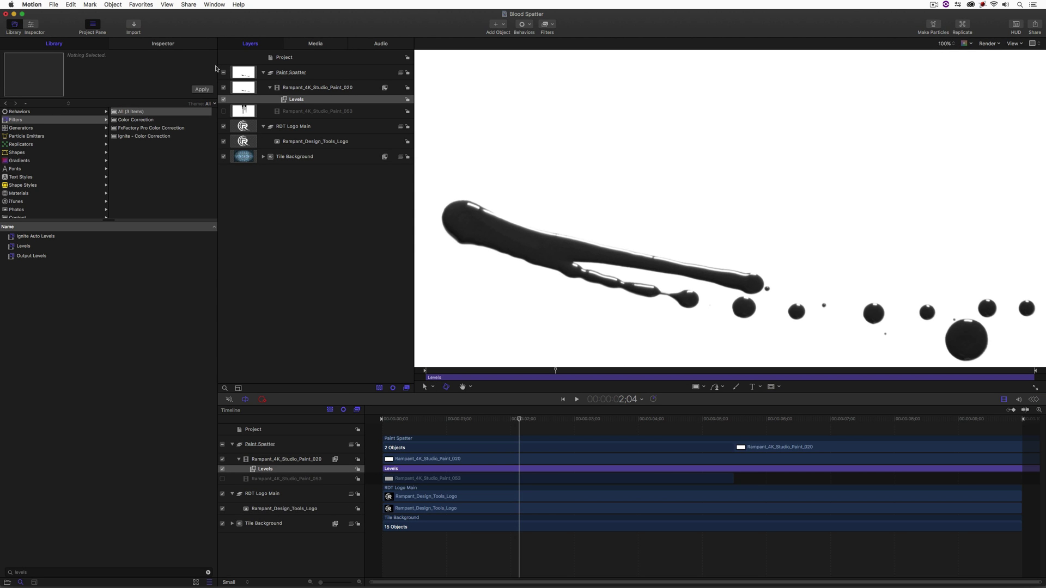
Shift the midtones of the Levels filter's RGB histogram well toward the highlights to darken the Paint_020 splatter to black.
{"action": "key", "text": "F7"}
{"action": "left_click", "coordinate": [323, 101]}
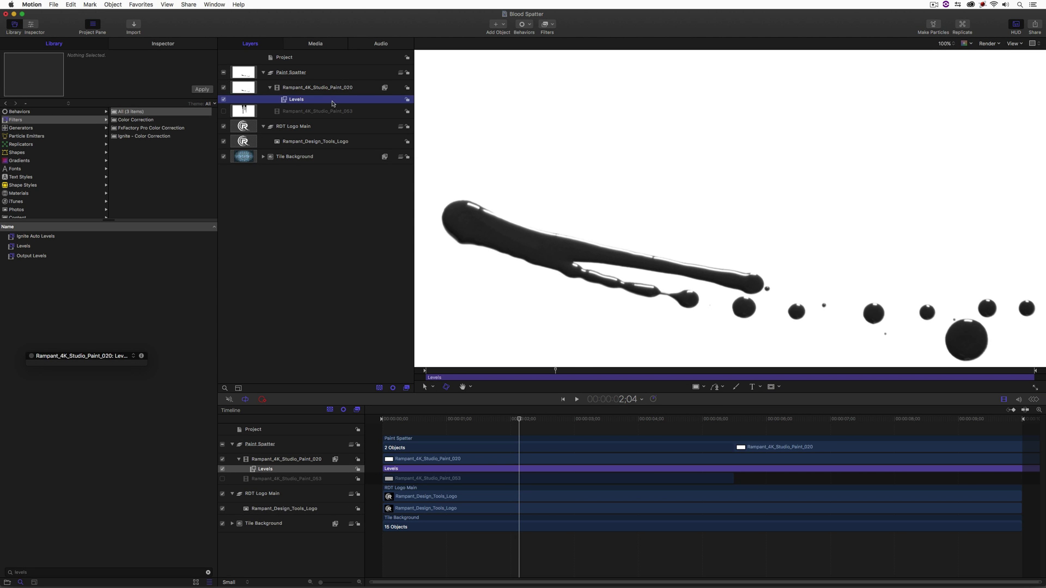
{"action": "left_click", "coordinate": [157, 44]}
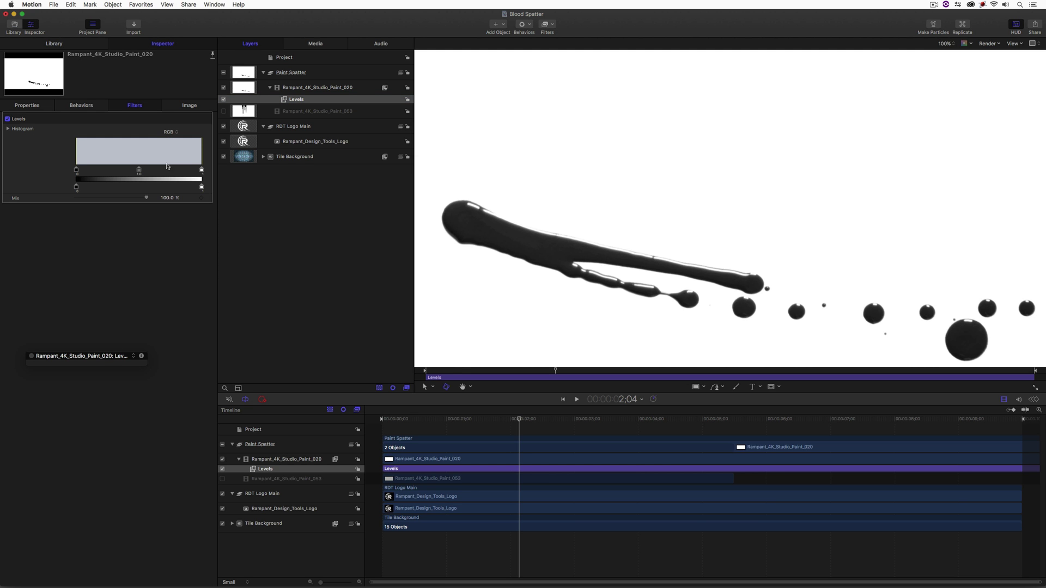
{"action": "mouse_move", "coordinate": [139, 171]}
{"action": "left_mouse_down"}
{"action": "mouse_move", "coordinate": [153, 173]}
{"action": "mouse_move", "coordinate": [137, 174]}
{"action": "left_mouse_up"}
{"action": "left_click_drag", "start_coordinate": [136, 174], "coordinate": [176, 173]}
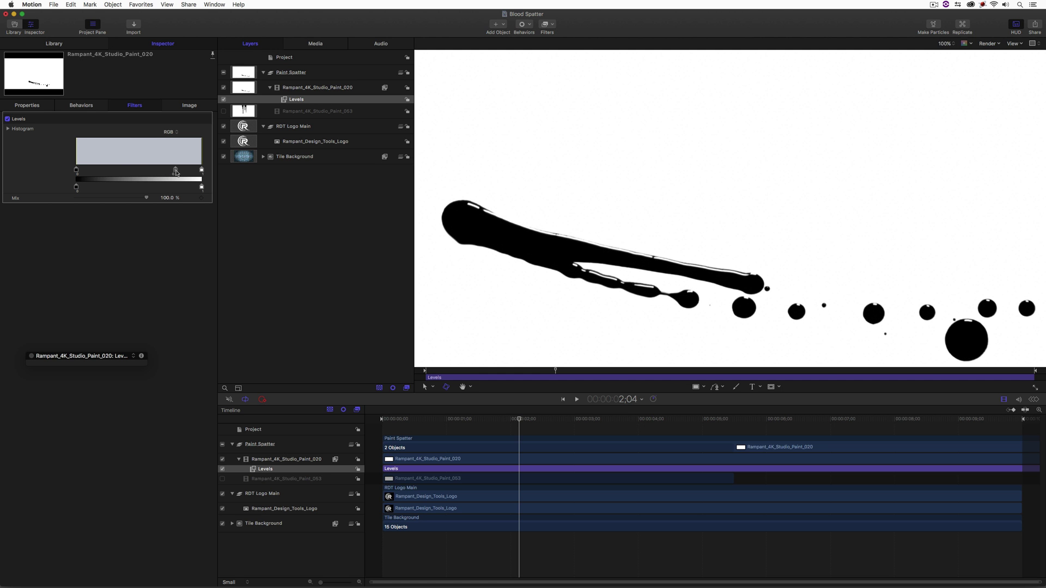
Enable the Rampant_4K_Studio_Paint_053 clip and stack it above Paint_020 in the Paint Spatter group.
{"action": "left_click", "coordinate": [224, 113]}
{"action": "left_click", "coordinate": [345, 113]}
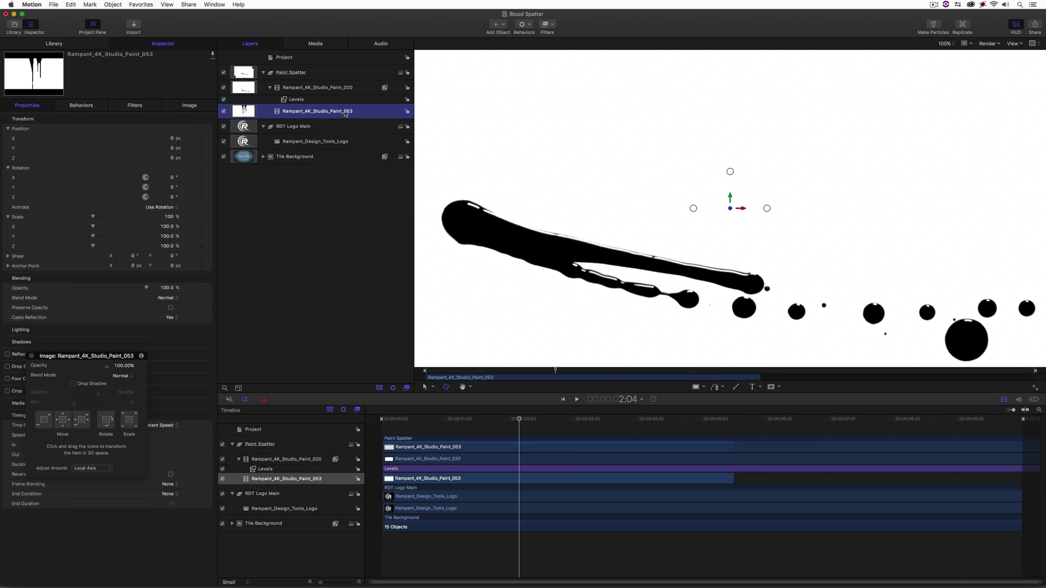
{"action": "left_click_drag", "start_coordinate": [331, 113], "coordinate": [331, 86]}
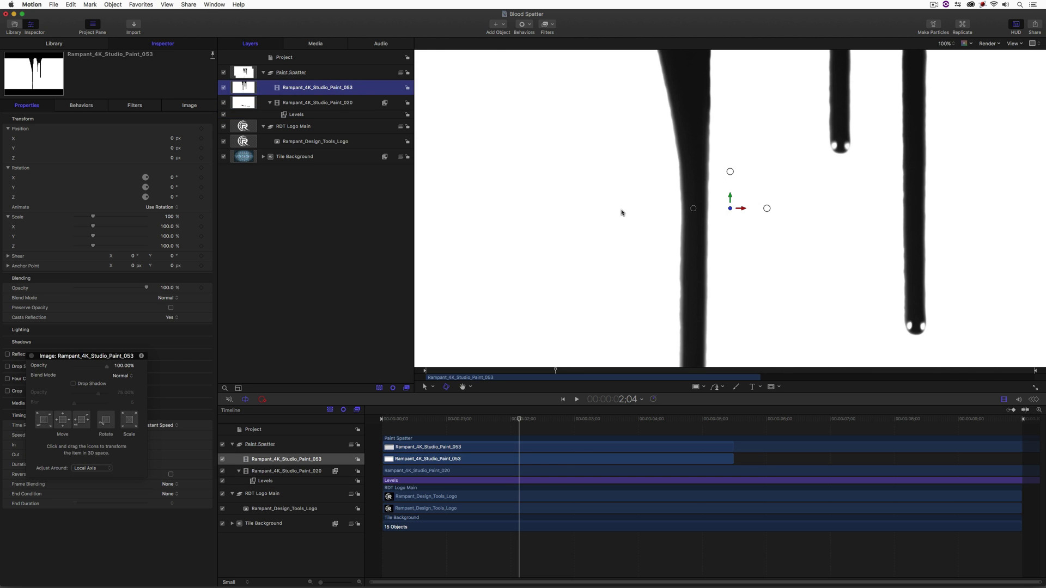
{"action": "key", "text": "super+minus"}
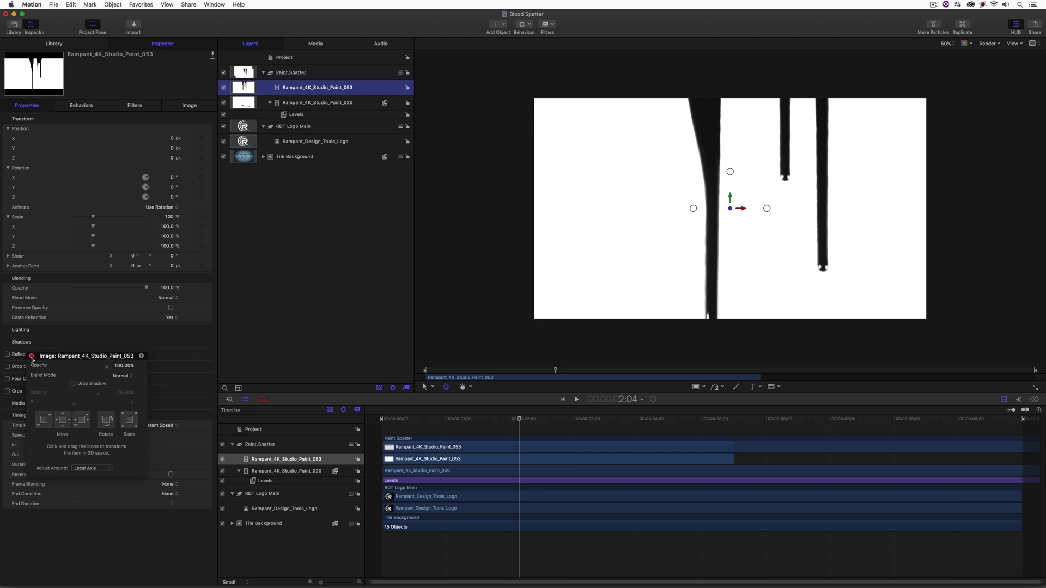
{"action": "key", "text": "F7"}
Using about 67% opacity, scale Paint_053 to 38% and place it at about X -676 px, Y -492 px, then restore opacity to 100%.
{"action": "left_click_drag", "start_coordinate": [148, 288], "coordinate": [124, 288]}
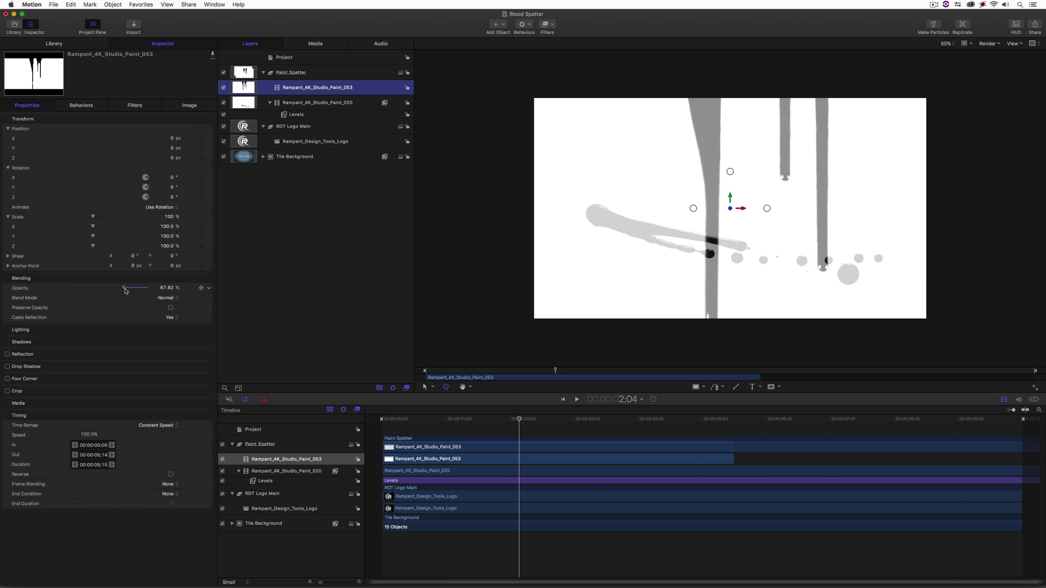
{"action": "mouse_move", "coordinate": [782, 181]}
{"action": "left_mouse_down"}
{"action": "mouse_move", "coordinate": [665, 277]}
{"action": "mouse_move", "coordinate": [652, 316]}
{"action": "left_mouse_up"}
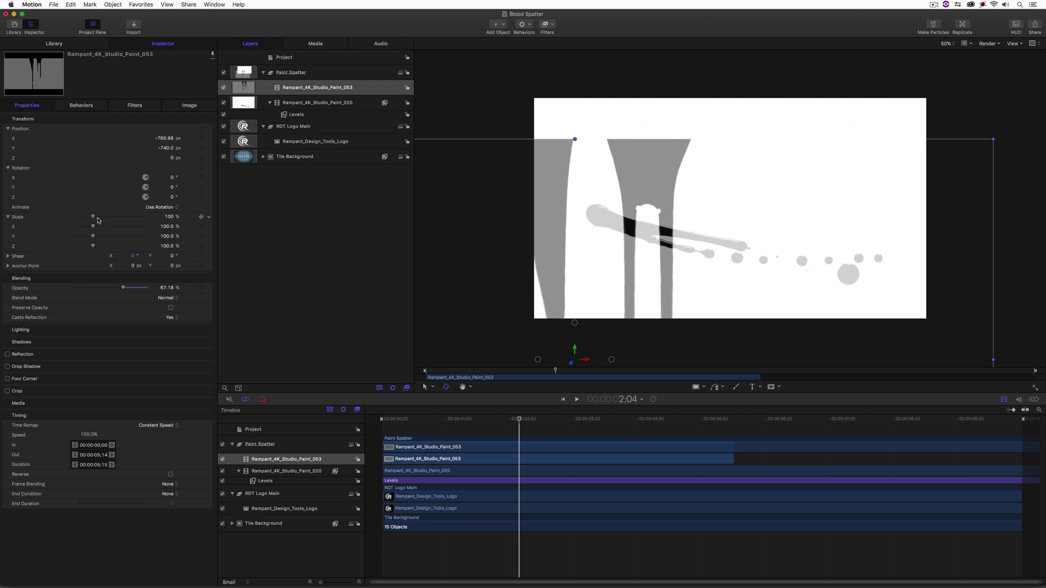
{"action": "left_click_drag", "start_coordinate": [92, 218], "coordinate": [81, 221]}
{"action": "left_click_drag", "start_coordinate": [590, 303], "coordinate": [606, 251]}
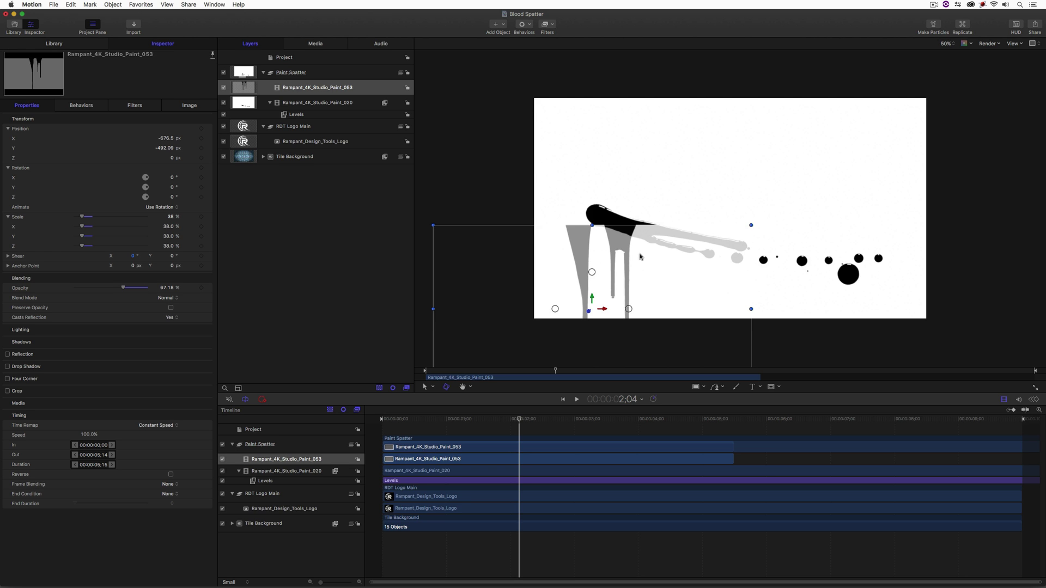
{"action": "left_click_drag", "start_coordinate": [124, 292], "coordinate": [159, 288]}
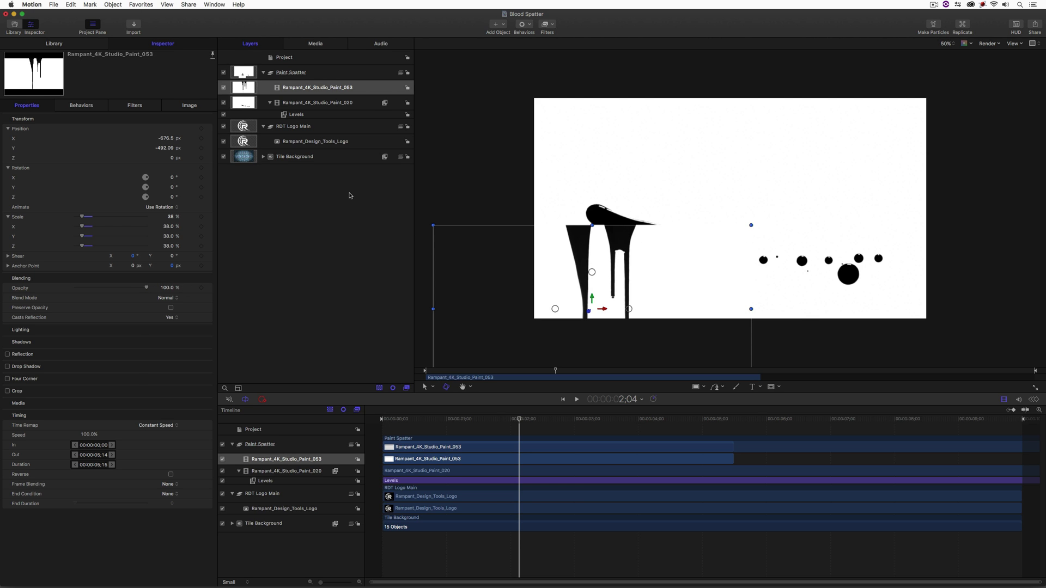
Set the blend mode of the Rampant_4K_Studio_Paint_053 clip to Multiply.
{"action": "right_click", "coordinate": [363, 89]}
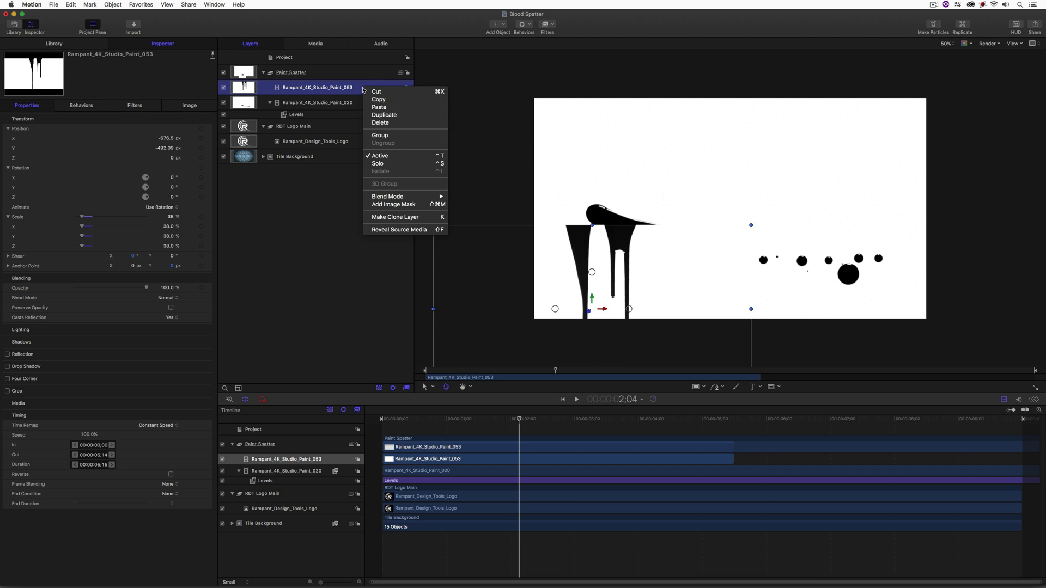
{"action": "mouse_move", "coordinate": [389, 195]}
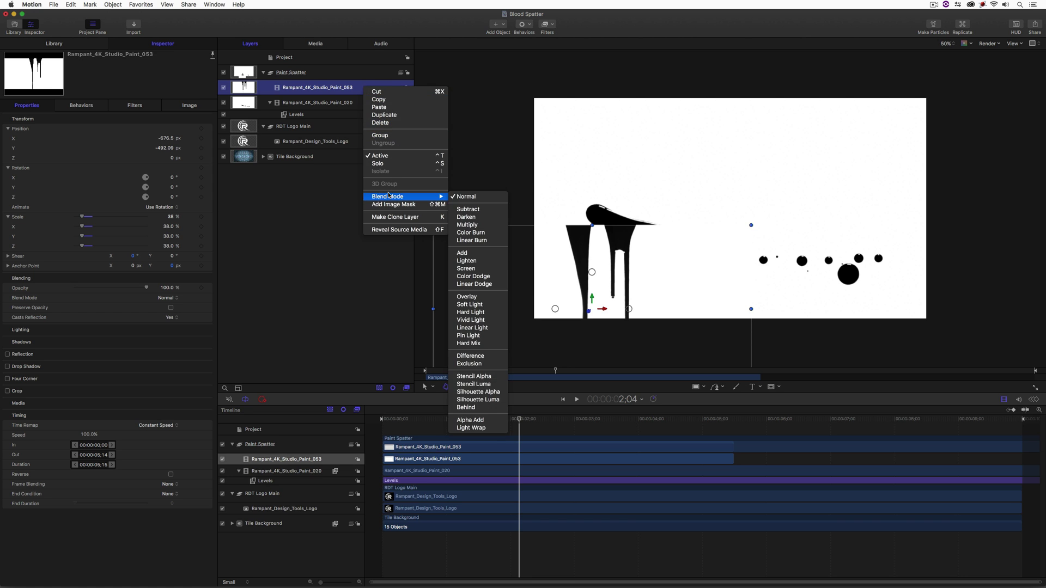
{"action": "left_click", "coordinate": [477, 224]}
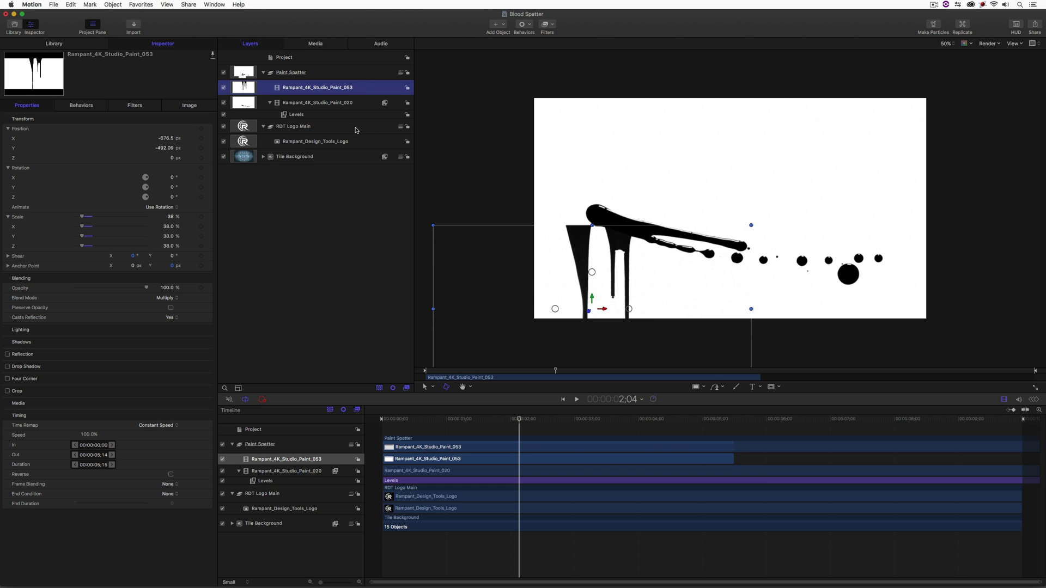
Draw a closed four-point Bezier shape around the pair of drips directly below the splatter's thick end.
{"action": "left_click", "coordinate": [718, 388]}
{"action": "left_click", "coordinate": [596, 214]}
{"action": "left_click", "coordinate": [596, 343]}
{"action": "left_click", "coordinate": [666, 342]}
{"action": "left_click", "coordinate": [652, 211]}
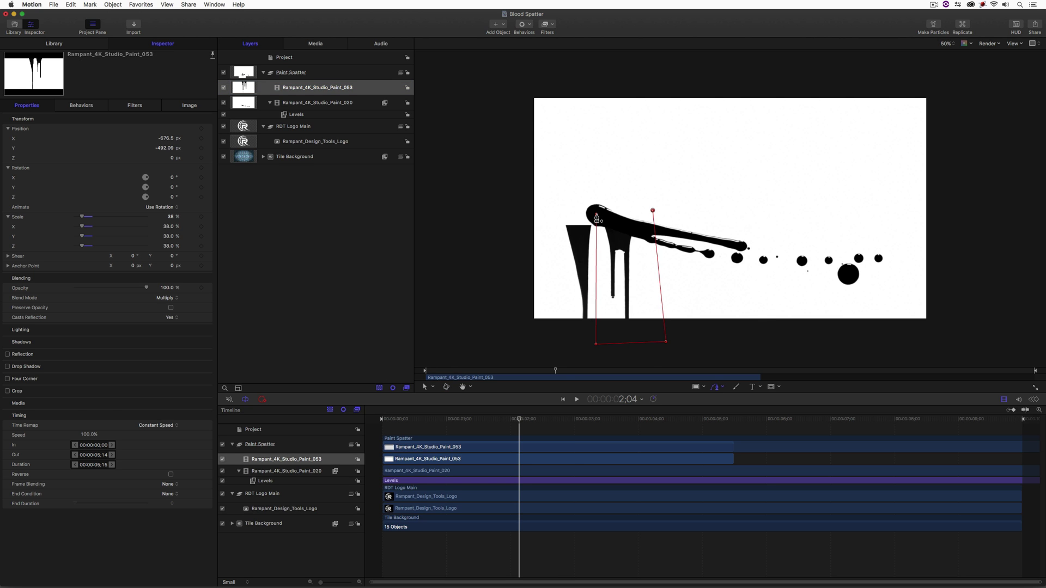
{"action": "left_click", "coordinate": [596, 216]}
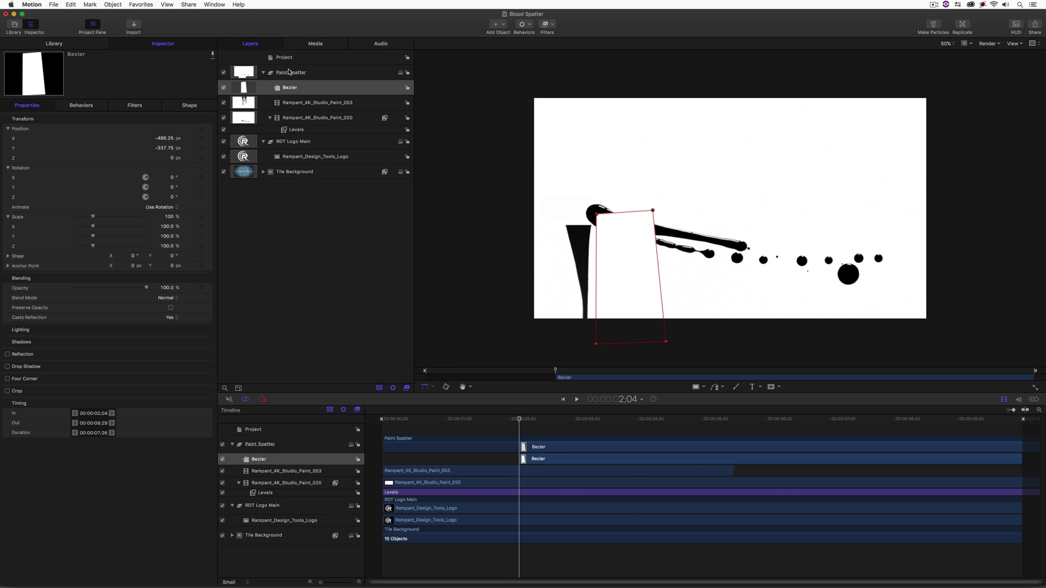
Make the Bezier shape a mask on Paint_053 and reshape its four corners to isolate the two connected drips.
{"action": "left_click_drag", "start_coordinate": [307, 91], "coordinate": [306, 106]}
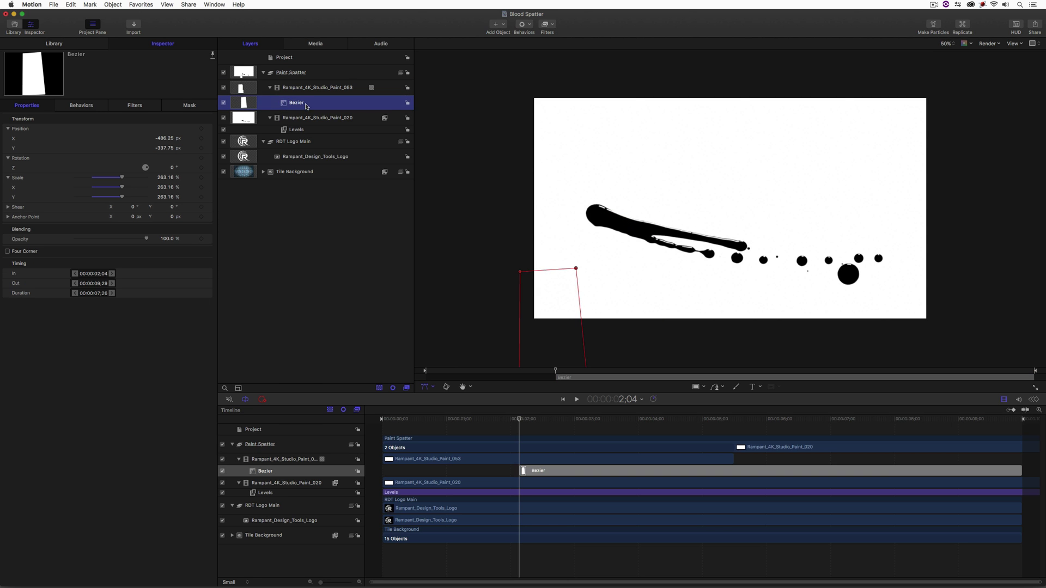
{"action": "left_click_drag", "start_coordinate": [576, 268], "coordinate": [653, 229]}
{"action": "left_click_drag", "start_coordinate": [520, 272], "coordinate": [602, 222]}
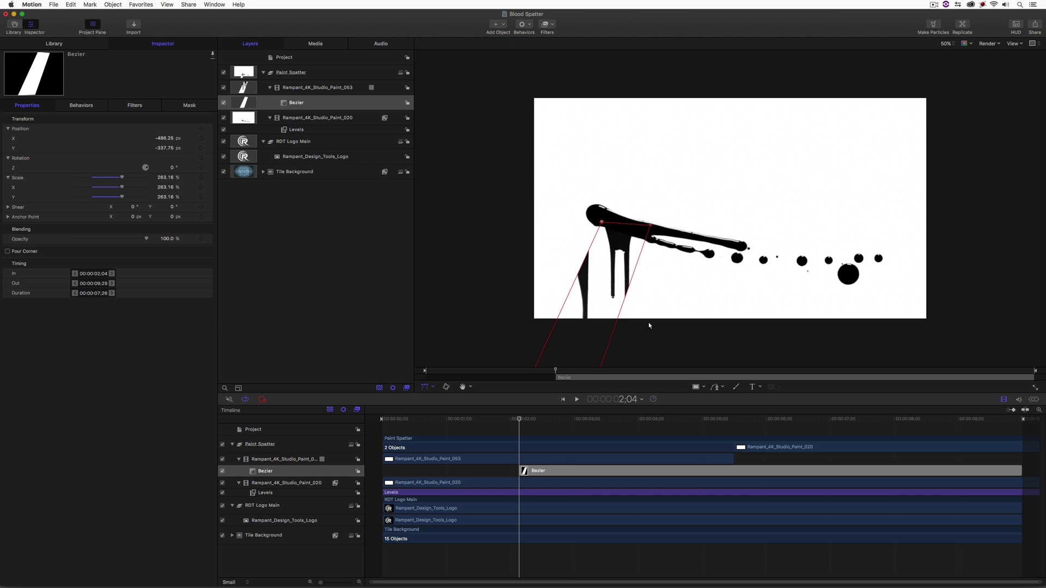
{"action": "key", "text": "super+minus"}
{"action": "left_click_drag", "start_coordinate": [635, 343], "coordinate": [674, 292]}
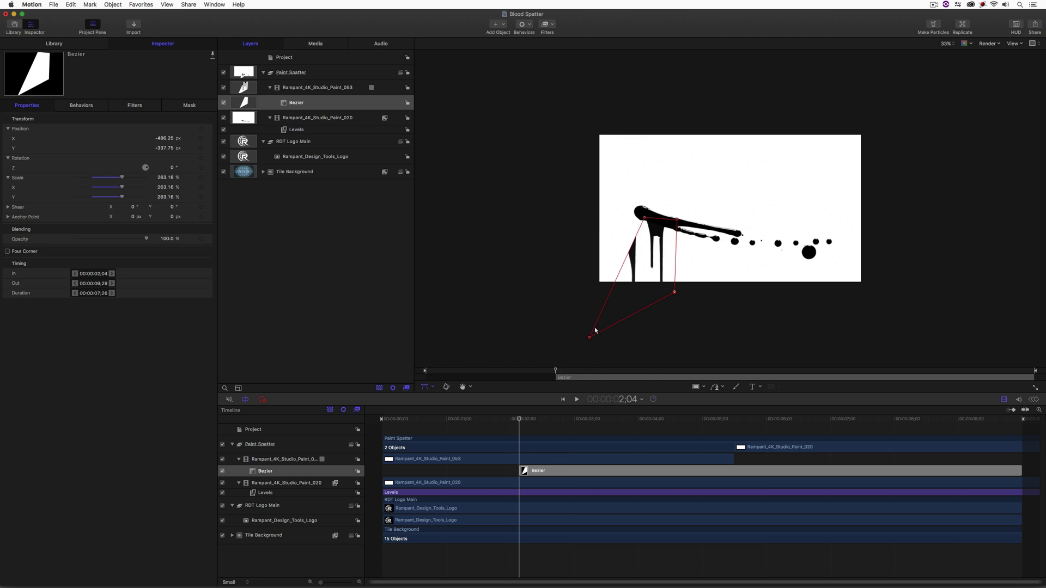
{"action": "left_click_drag", "start_coordinate": [590, 338], "coordinate": [646, 294]}
{"action": "left_click", "coordinate": [326, 320]}
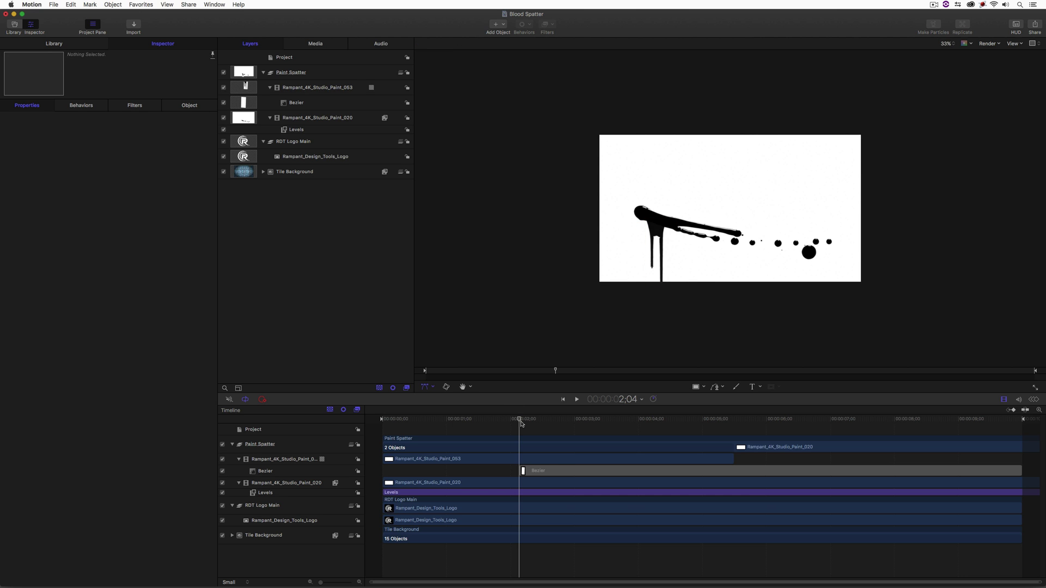
Start the Bezier mask at 0:00 and move the masked Paint_053 drips to about X -721 px, Y -497 px under the splatter.
{"action": "left_click_drag", "start_coordinate": [555, 473], "coordinate": [416, 473]}
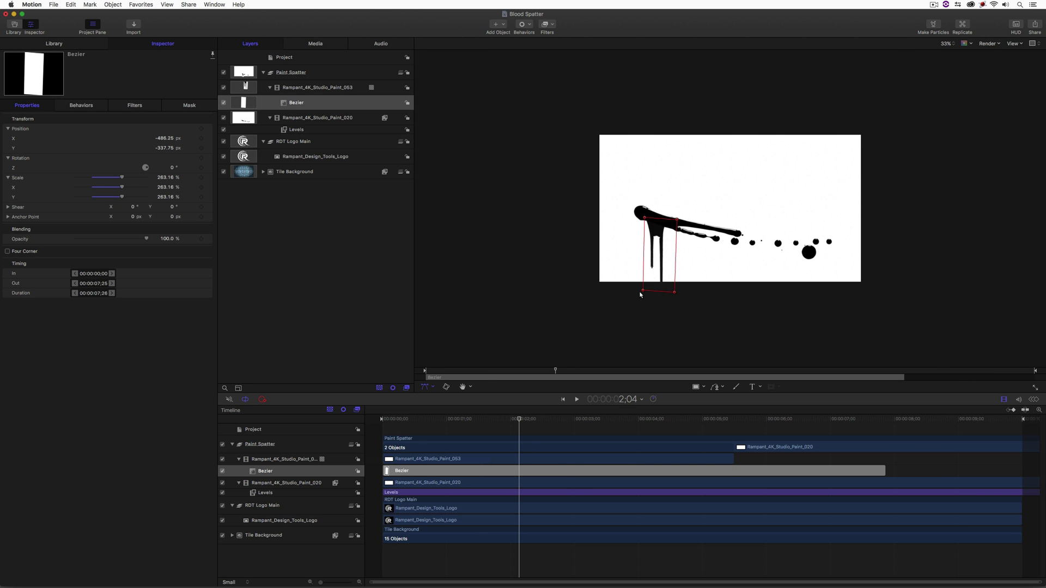
{"action": "key", "text": "super+equal"}
{"action": "key", "text": "super+equal"}
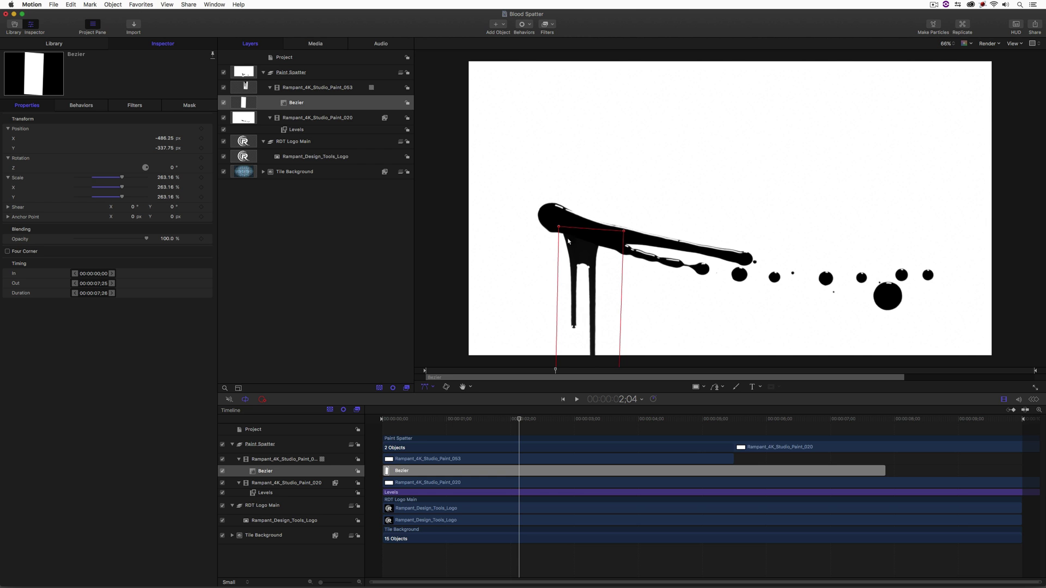
{"action": "mouse_move", "coordinate": [575, 246]}
{"action": "left_mouse_down"}
{"action": "mouse_move", "coordinate": [581, 256]}
{"action": "mouse_move", "coordinate": [571, 246]}
{"action": "left_mouse_up"}
{"action": "left_click", "coordinate": [317, 87]}
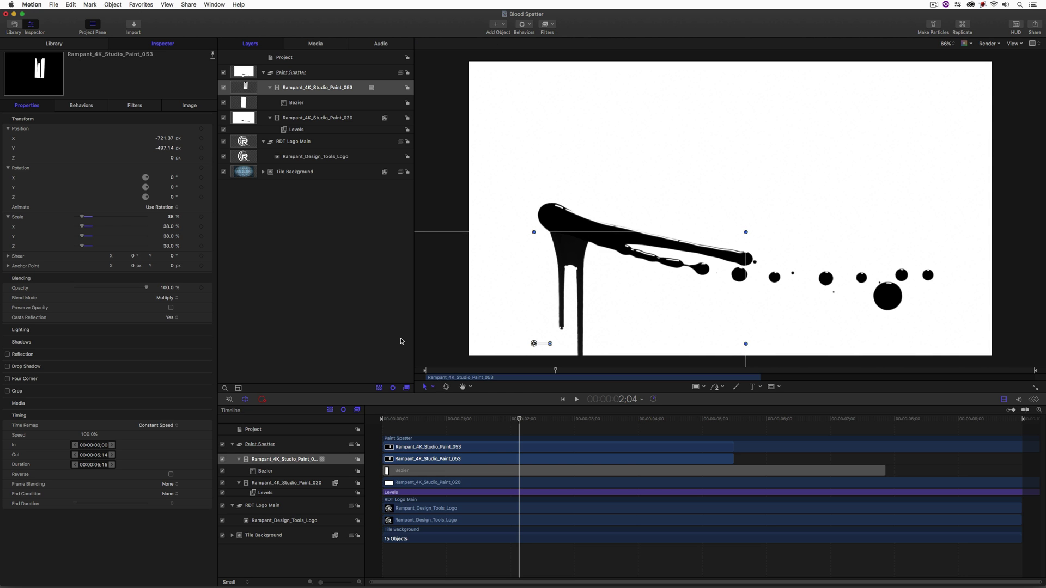
Shift the Paint_053 clip with its mask in time so that it starts at 1:26.
{"action": "left_click", "coordinate": [305, 200]}
{"action": "mouse_move", "coordinate": [519, 418]}
{"action": "left_mouse_down"}
{"action": "mouse_move", "coordinate": [382, 412]}
{"action": "mouse_move", "coordinate": [502, 412]}
{"action": "left_mouse_up"}
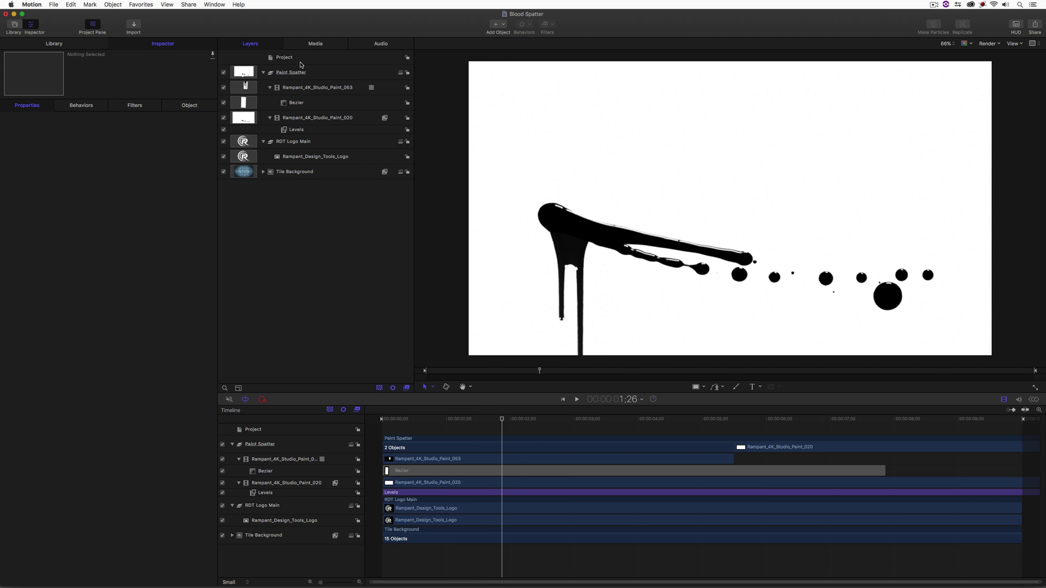
{"action": "left_click", "coordinate": [308, 88]}
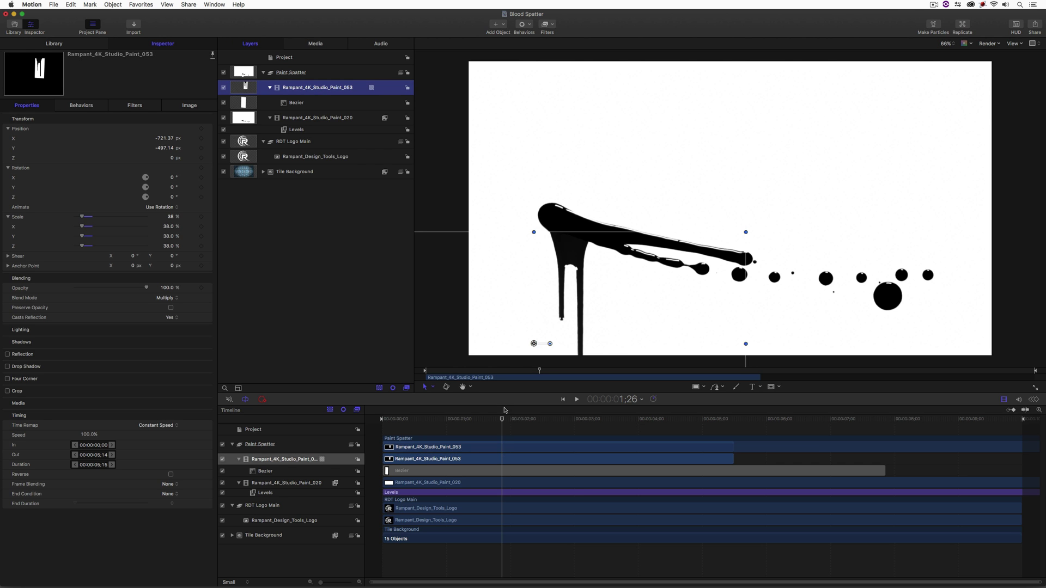
{"action": "left_click_drag", "start_coordinate": [440, 461], "coordinate": [546, 463]}
Set Paint_053's end condition to Hold and extend the clip and its Bezier mask past the end of the project.
{"action": "mouse_move", "coordinate": [568, 430]}
{"action": "left_mouse_down"}
{"action": "mouse_move", "coordinate": [1041, 428]}
{"action": "mouse_move", "coordinate": [811, 428]}
{"action": "left_mouse_up"}
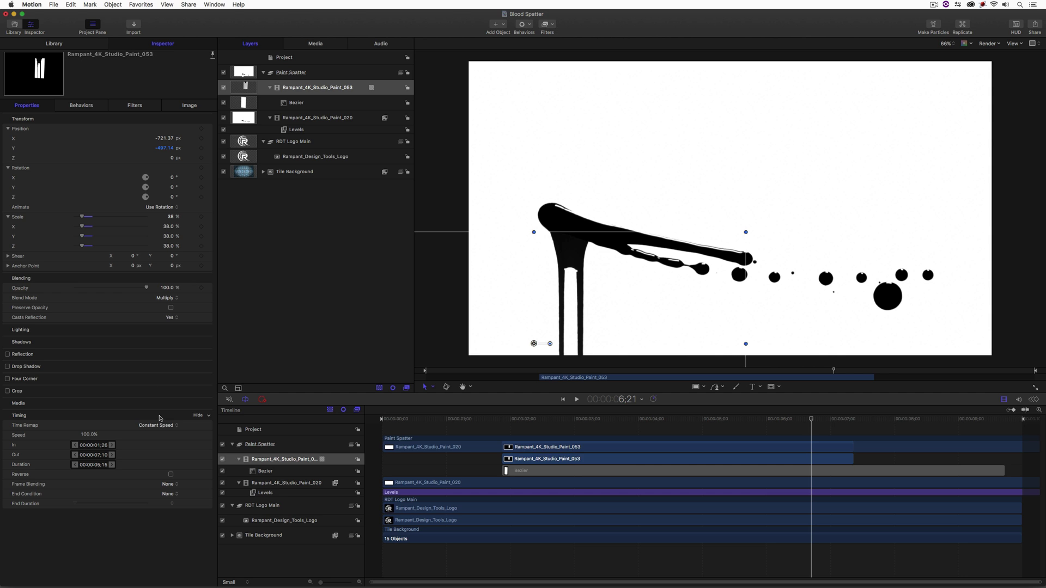
{"action": "left_click", "coordinate": [163, 495]}
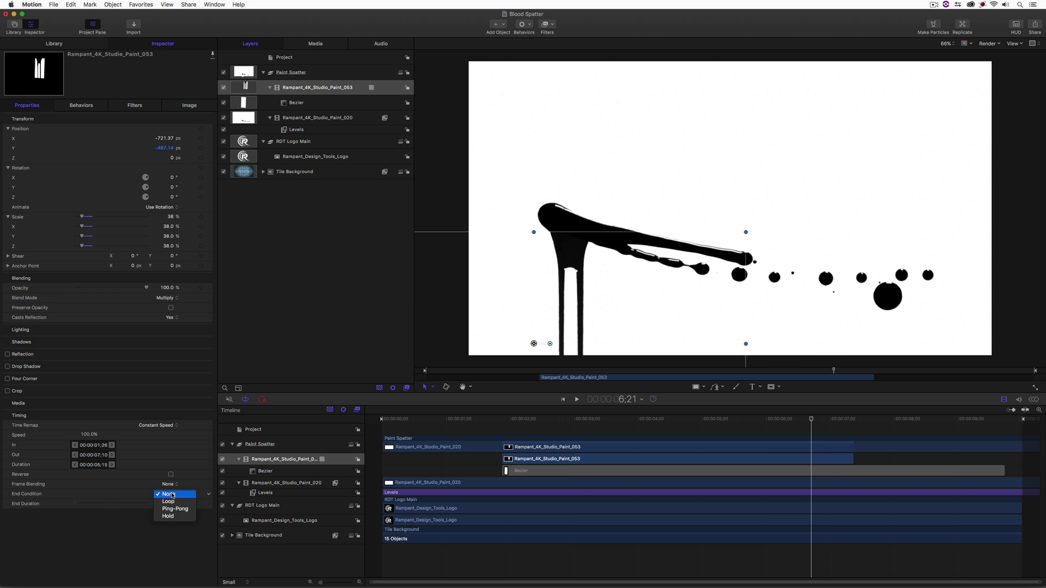
{"action": "left_click", "coordinate": [166, 515]}
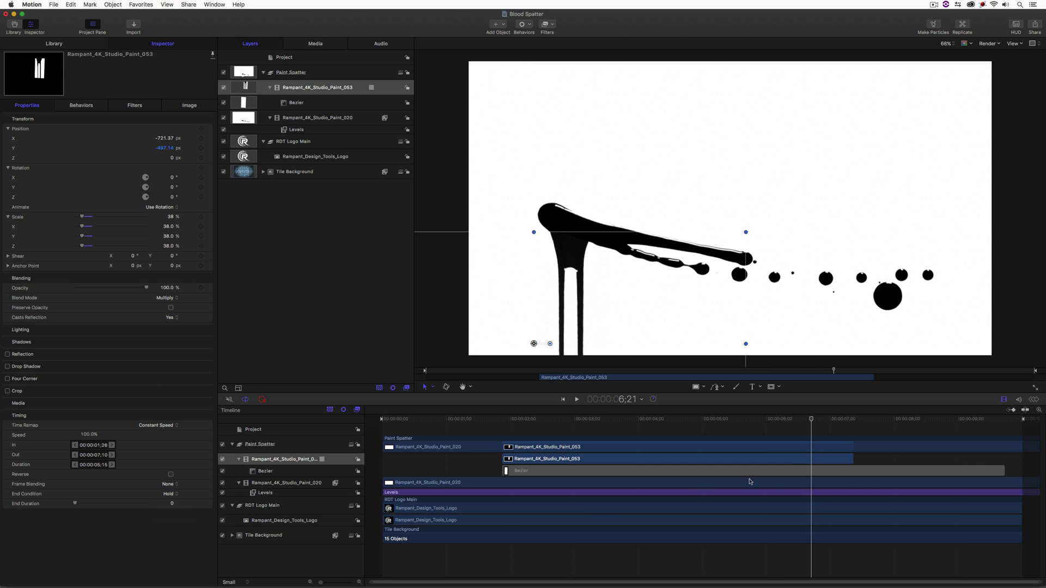
{"action": "left_click_drag", "start_coordinate": [853, 459], "coordinate": [1040, 471]}
Play the animation from the start with nothing selected to check the timing of the splatter and drips.
{"action": "left_click_drag", "start_coordinate": [827, 421], "coordinate": [382, 423]}
{"action": "key", "text": "space"}
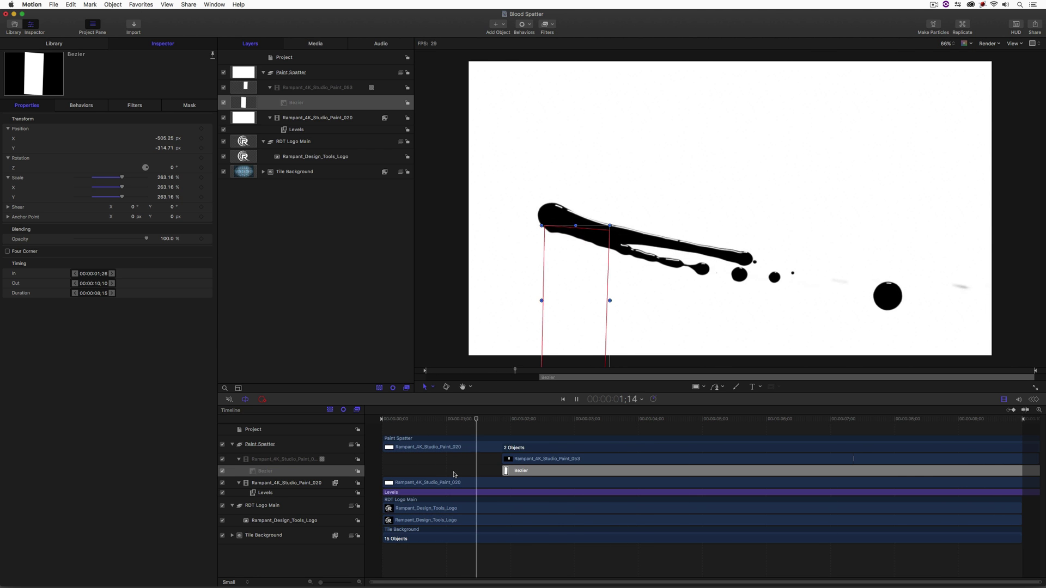
{"action": "key", "text": "super+shift+a"}
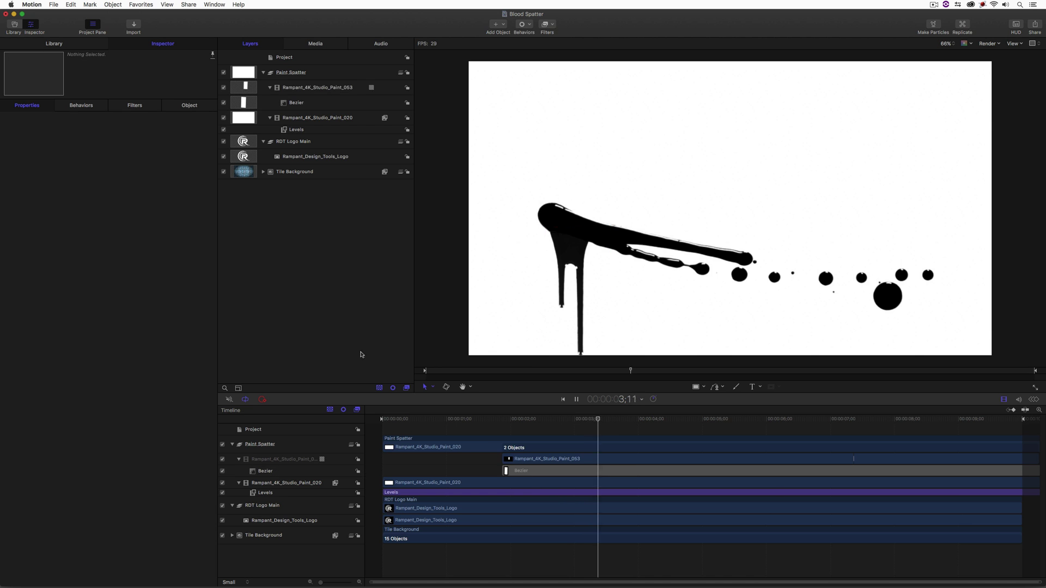
{"action": "key", "text": "space"}
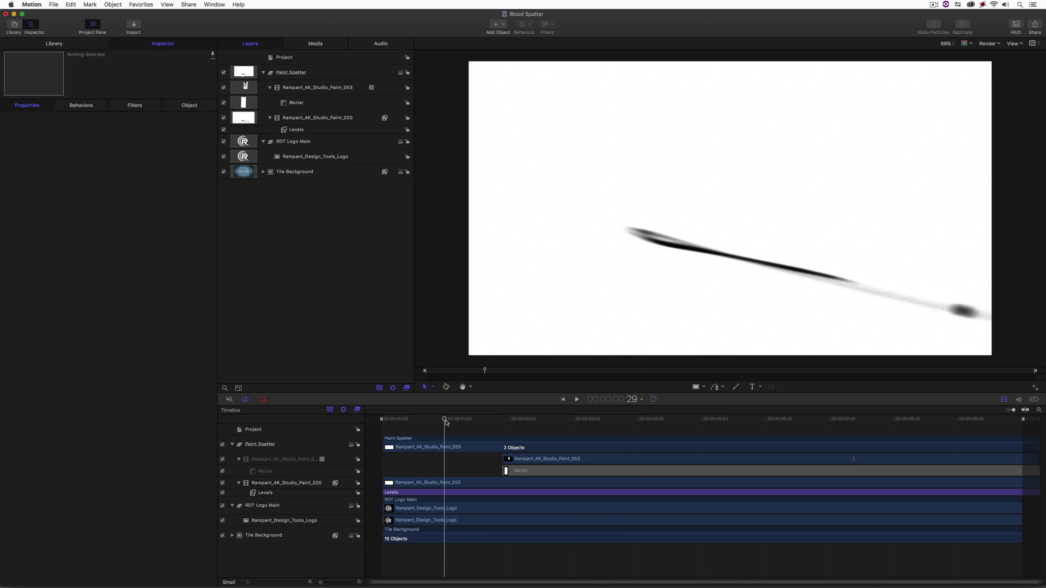
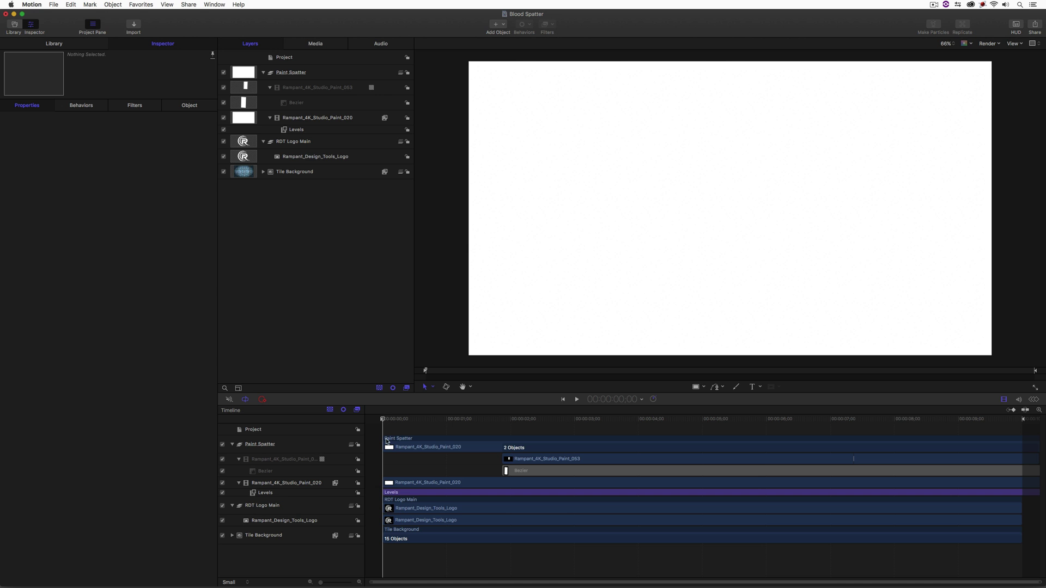
Go to about 2:23 and rename the Paint Spatter group as Paint Spatter for Blood Effect.
{"action": "left_click_drag", "start_coordinate": [416, 424], "coordinate": [560, 423]}
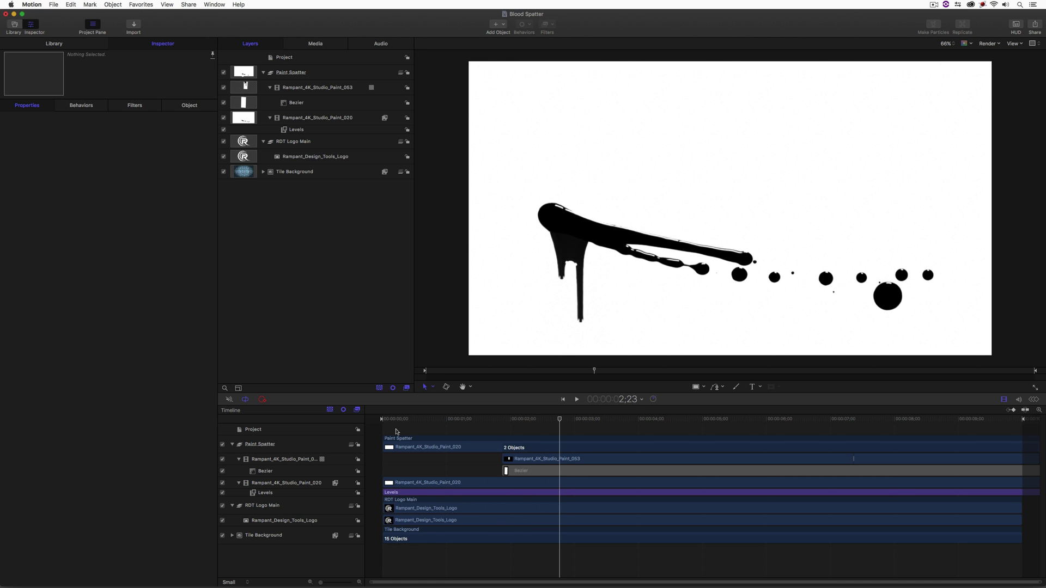
{"action": "left_click", "coordinate": [327, 73]}
{"action": "double_click", "coordinate": [322, 72]}
{"action": "left_click", "coordinate": [313, 72]}
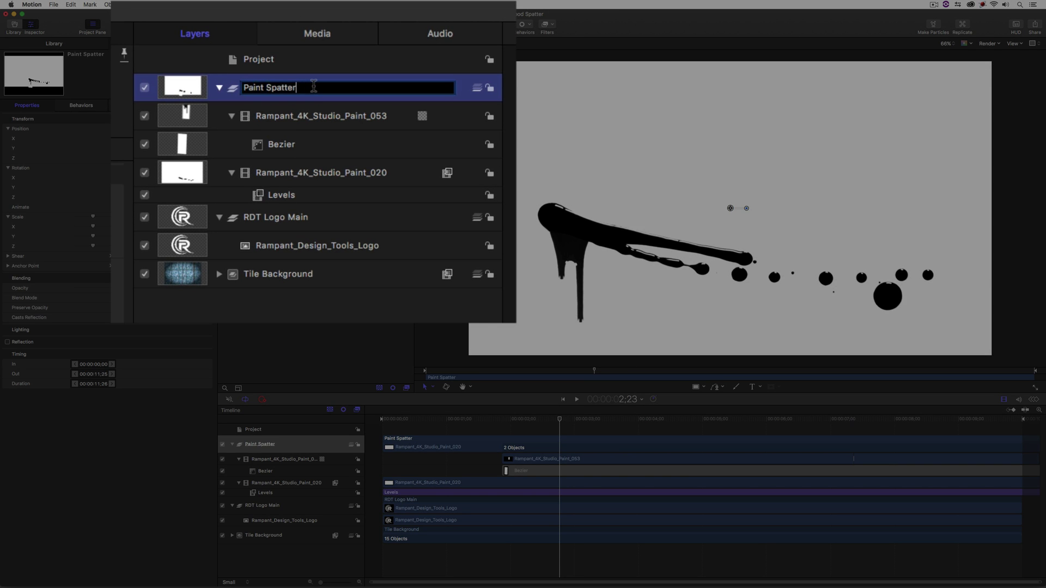
{"action": "type", "text": "for Blood Effct"}
{"action": "key", "text": "Return"}
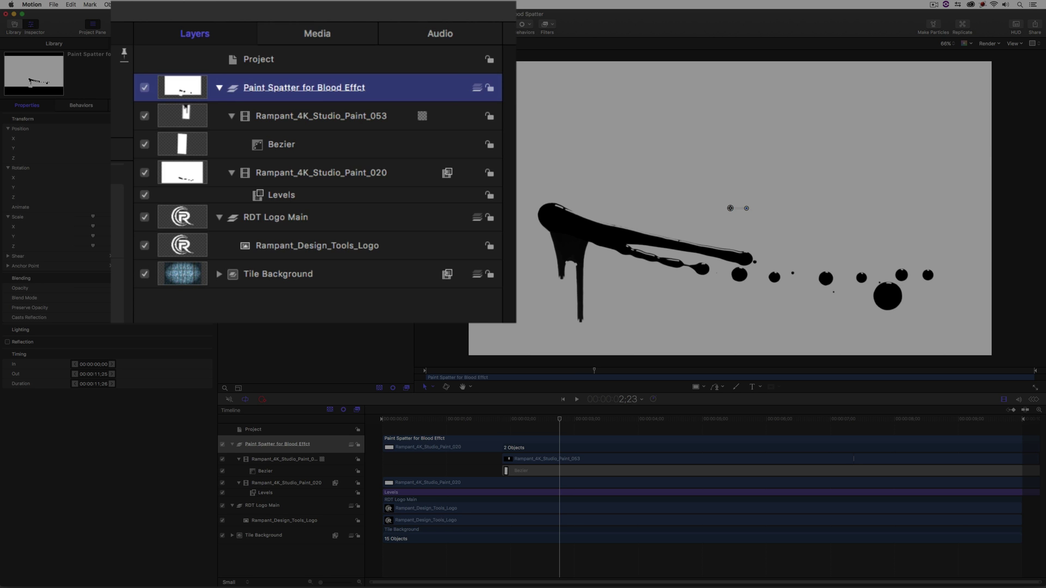
{"action": "double_click", "coordinate": [360, 88]}
{"action": "type", "text": "Effect"}
{"action": "left_click", "coordinate": [346, 314]}
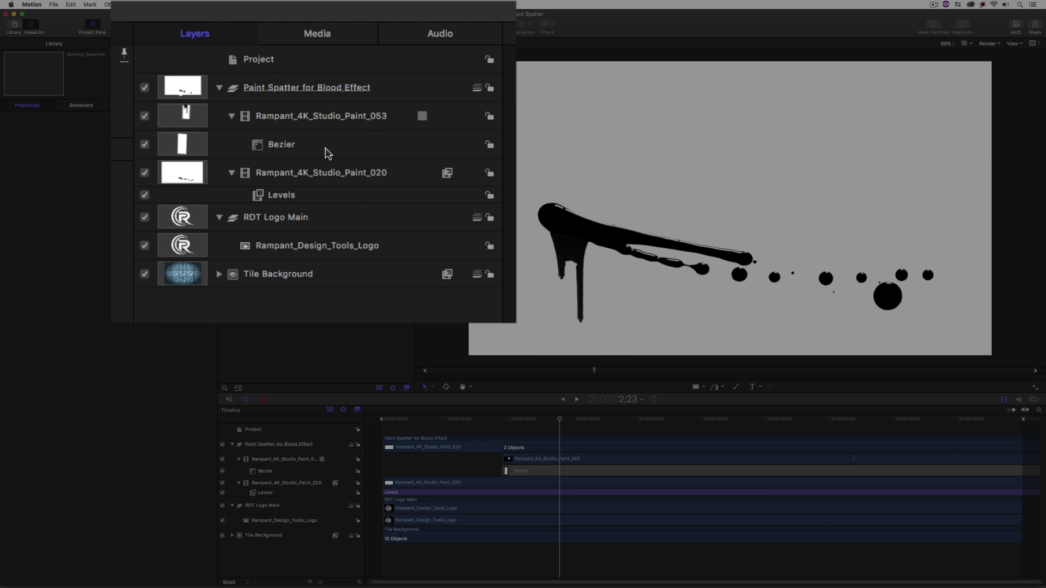
Collapse the paint group, add a new group above it and name it Final Blood Paint Spatter.
{"action": "left_click", "coordinate": [219, 87]}
{"action": "right_click", "coordinate": [298, 244]}
{"action": "left_click", "coordinate": [320, 251]}
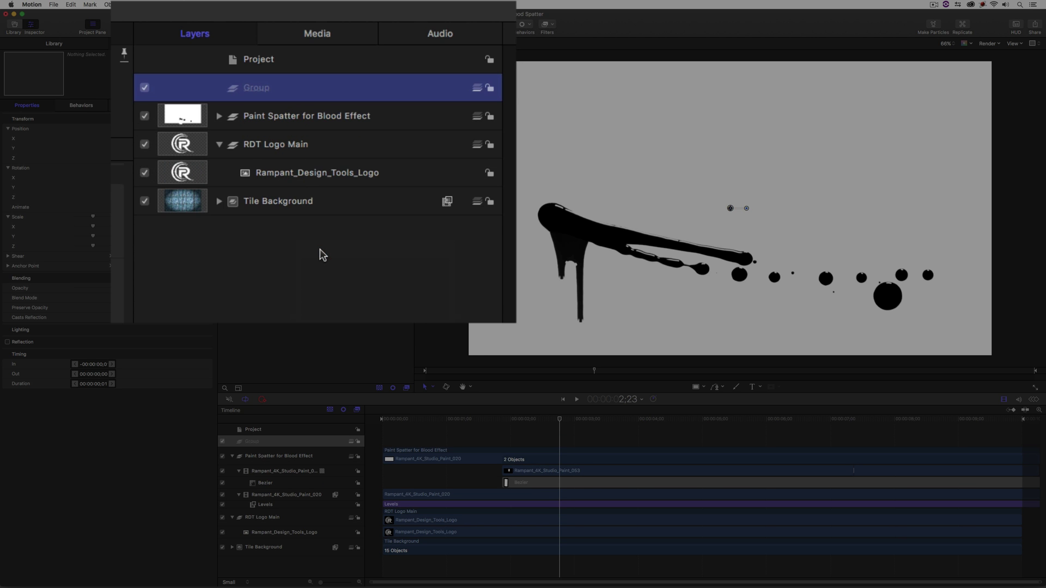
{"action": "double_click", "coordinate": [261, 88]}
{"action": "type", "text": "Final Blod"}
{"action": "key", "text": "BackSpace"}
{"action": "type", "text": "od Pain Spatter"}
{"action": "key", "text": "Left"}
{"action": "key", "text": "Left"}
{"action": "key", "text": "Left"}
{"action": "key", "text": "Left"}
{"action": "key", "text": "Left"}
{"action": "key", "text": "Left"}
{"action": "key", "text": "Left"}
{"action": "key", "text": "Left"}
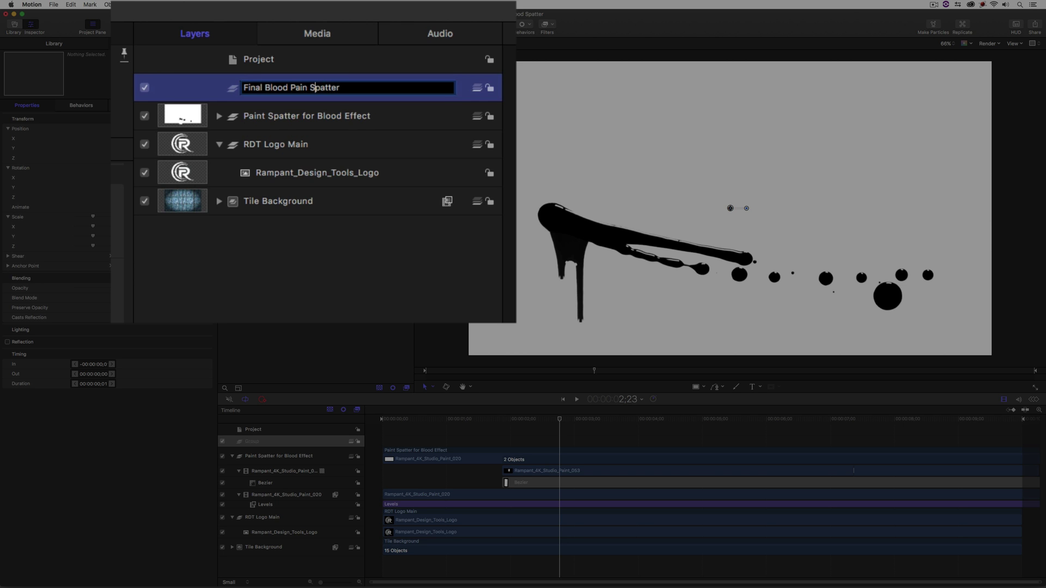
{"action": "type", "text": "t"}
{"action": "key", "text": "Return"}
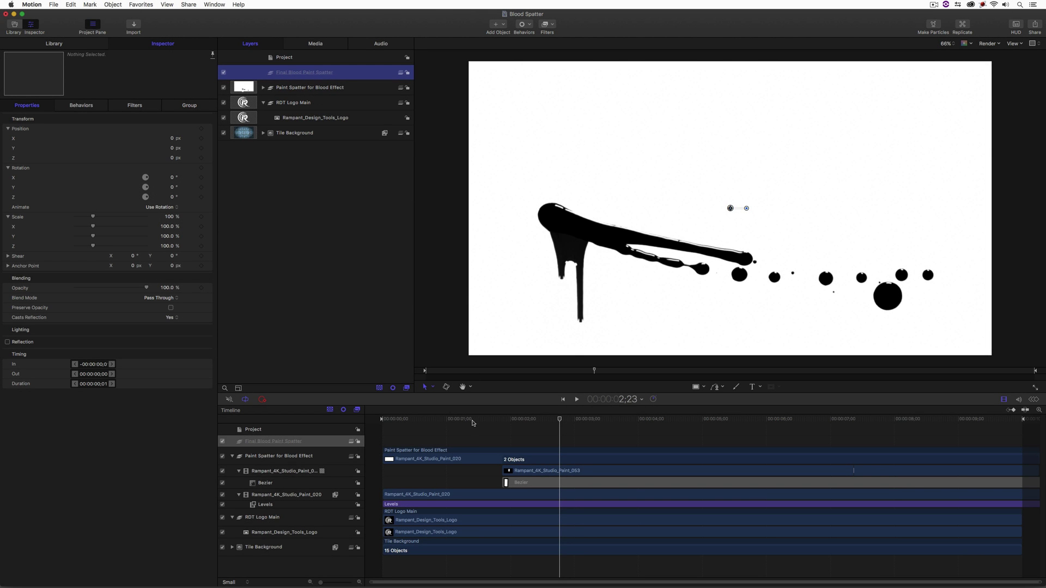
Add a Color Solid generator to the Final Blood Paint Spatter group, starting at the first frame.
{"action": "left_click", "coordinate": [426, 420]}
{"action": "left_click_drag", "start_coordinate": [411, 423], "coordinate": [381, 423]}
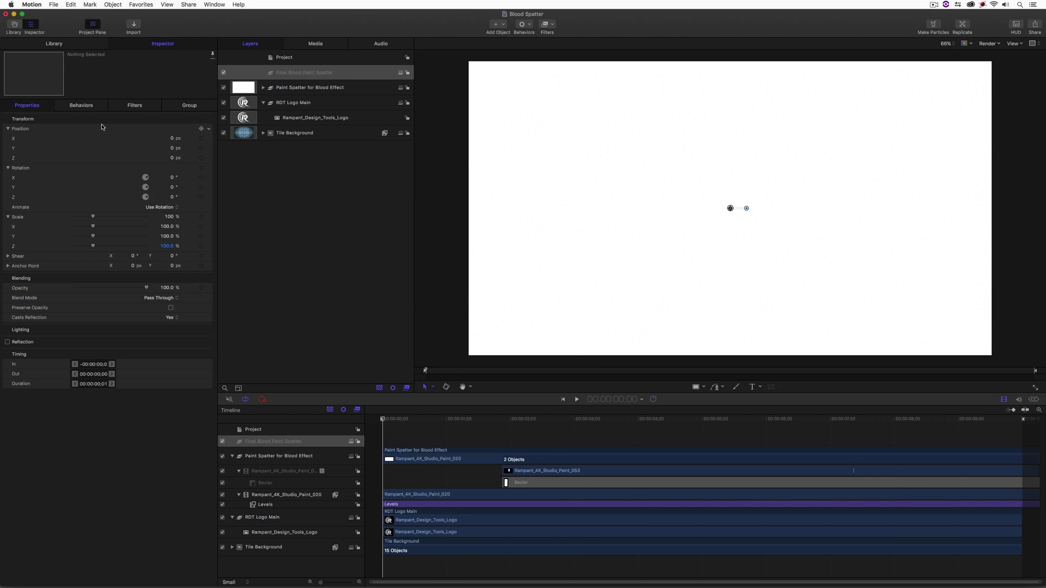
{"action": "left_click", "coordinate": [80, 44]}
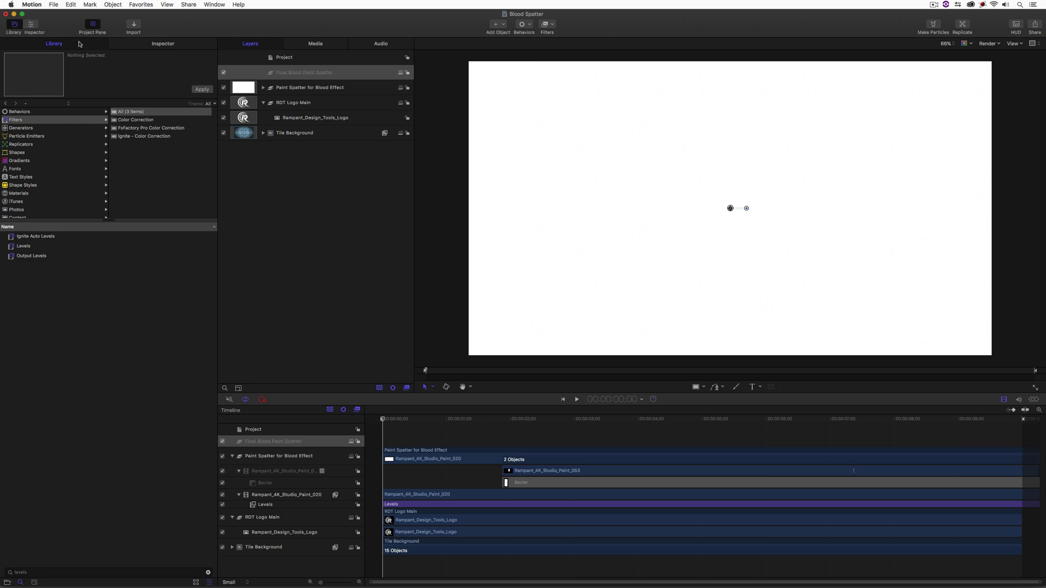
{"action": "left_click", "coordinate": [25, 129]}
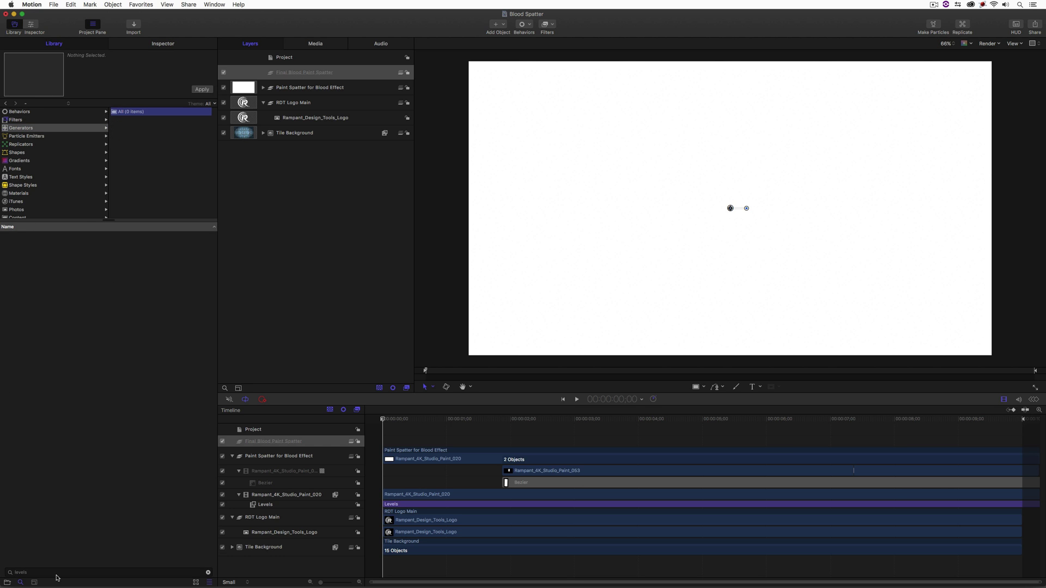
{"action": "left_click", "coordinate": [208, 573]}
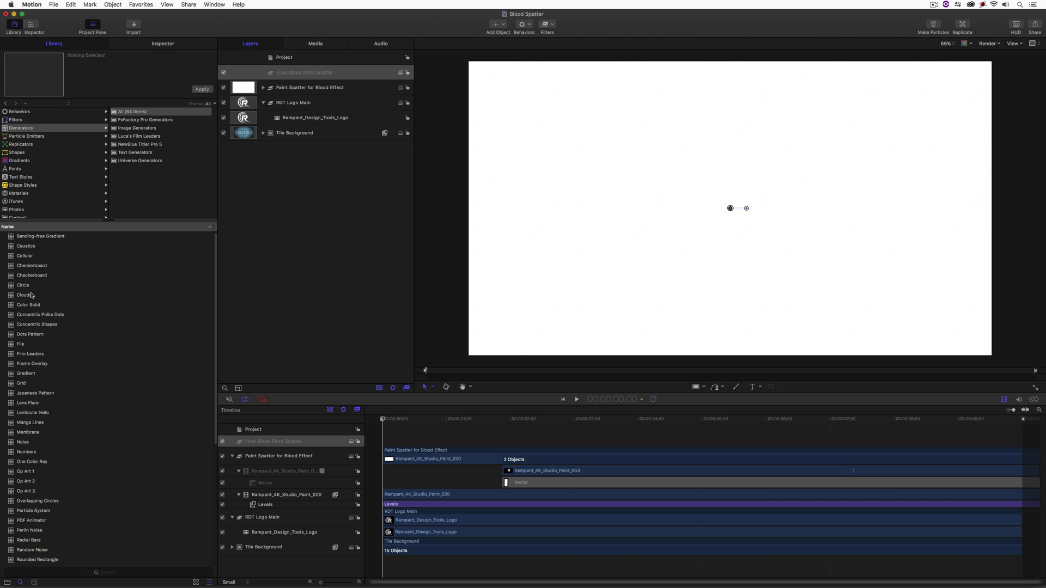
{"action": "mouse_move", "coordinate": [12, 307]}
{"action": "left_mouse_down"}
{"action": "mouse_move", "coordinate": [142, 181]}
{"action": "mouse_move", "coordinate": [294, 87]}
{"action": "mouse_move", "coordinate": [296, 75]}
{"action": "left_mouse_up"}
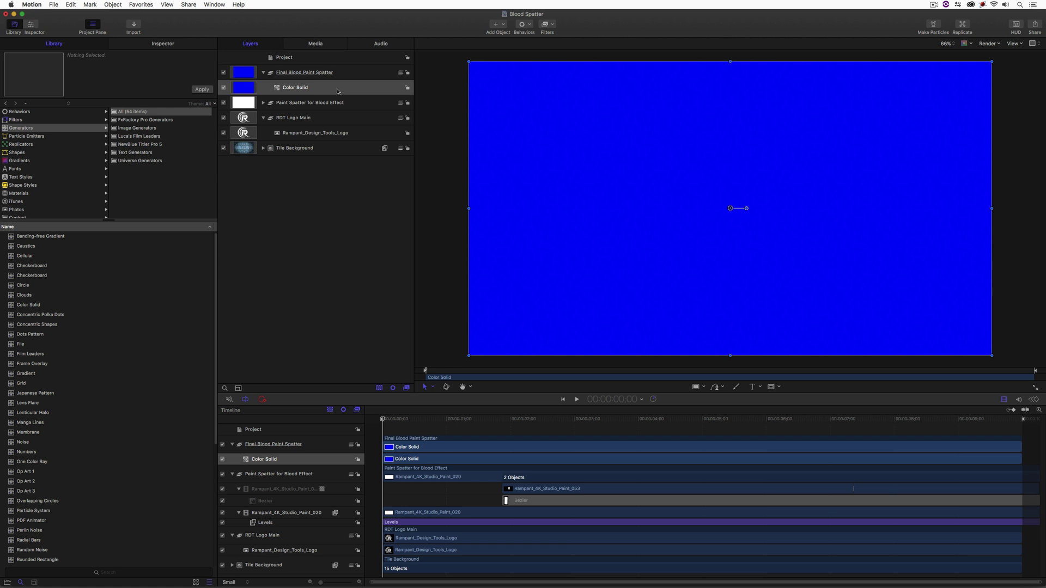
Set the Color Solid's color to a dark blood red with RGB values 137, 7, 7.
{"action": "key", "text": "F7"}
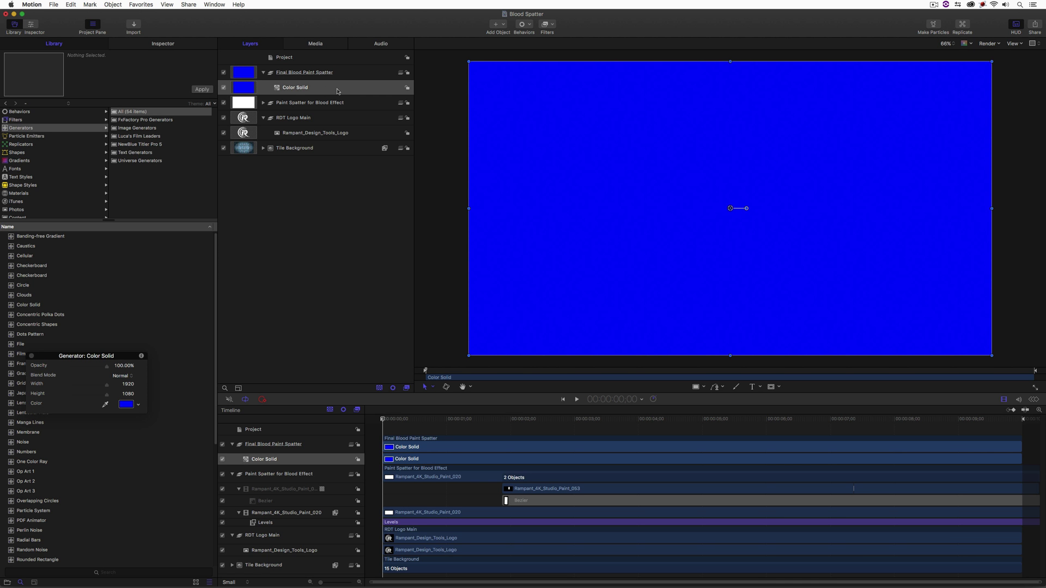
{"action": "left_click_drag", "start_coordinate": [79, 358], "coordinate": [360, 223]}
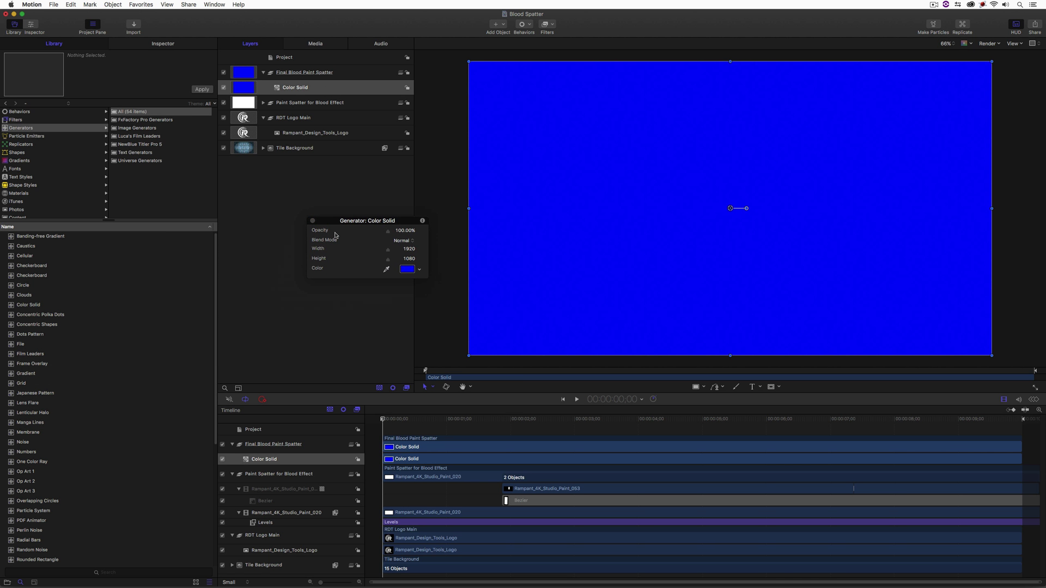
{"action": "left_click", "coordinate": [406, 270]}
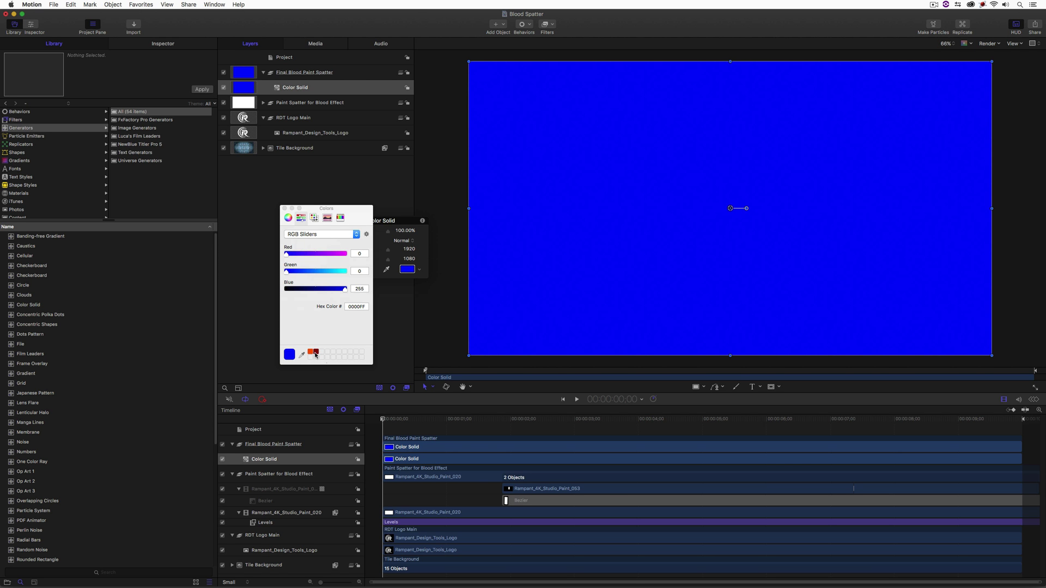
{"action": "left_click", "coordinate": [360, 254]}
{"action": "type", "text": "137"}
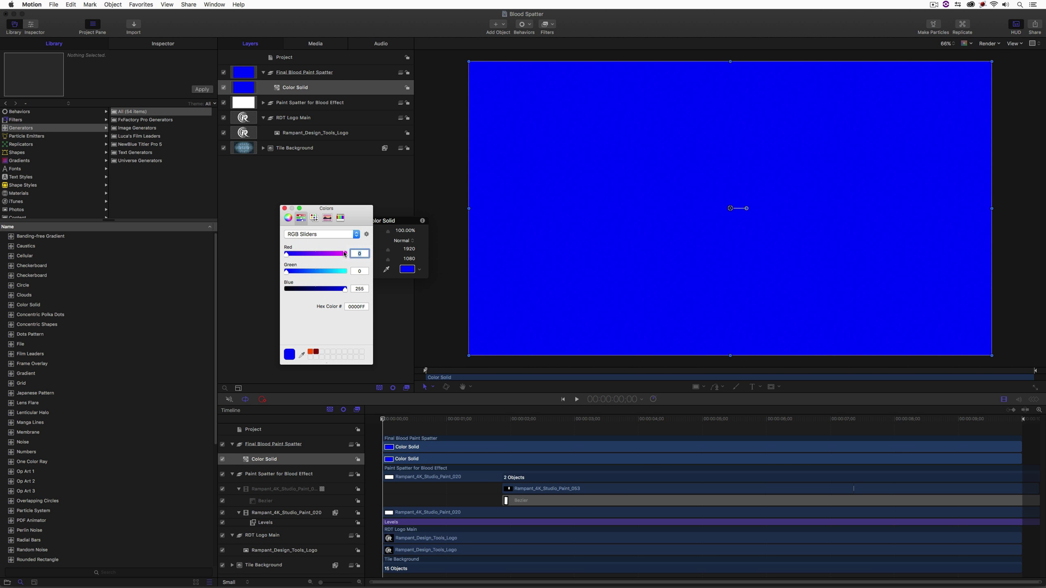
{"action": "key", "text": "Tab"}
{"action": "type", "text": "7"}
{"action": "key", "text": "Tab"}
{"action": "type", "text": "7"}
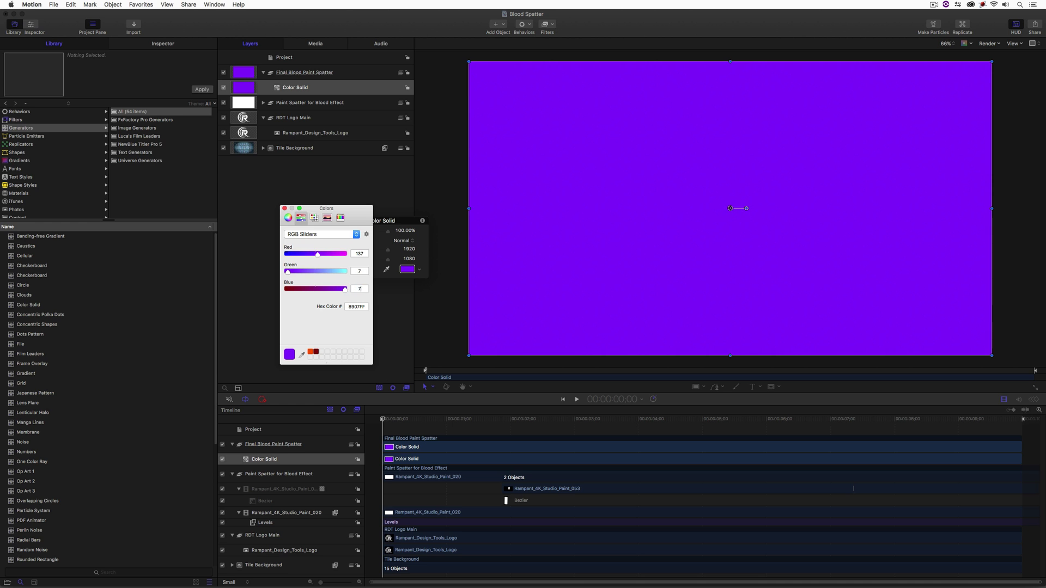
{"action": "key", "text": "Tab"}
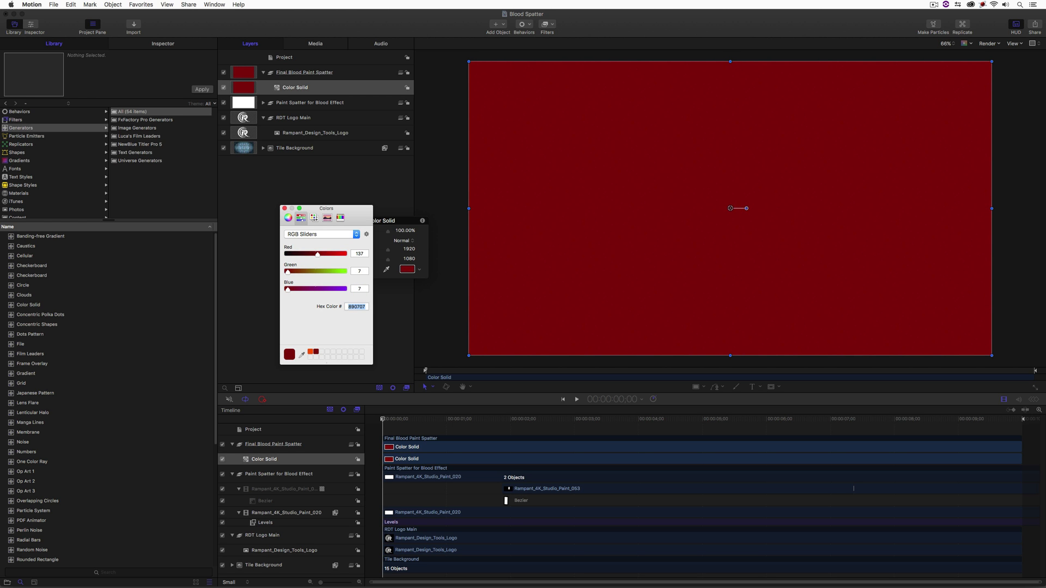
{"action": "left_click", "coordinate": [284, 208]}
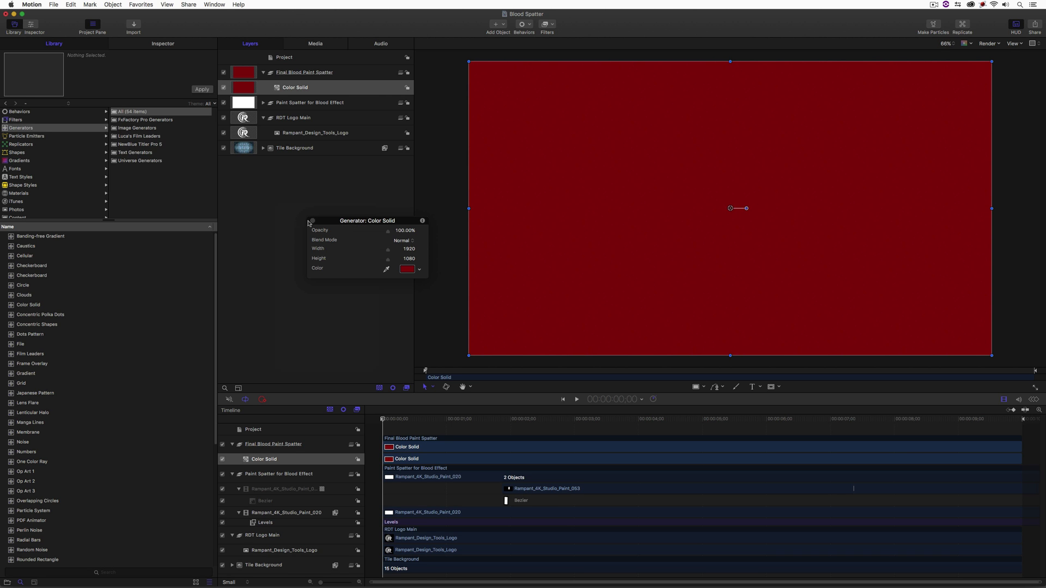
Temporarily hide the collapsed Final Blood Paint Spatter group to view the black splatter and drips at 3:13.
{"action": "left_click", "coordinate": [264, 73]}
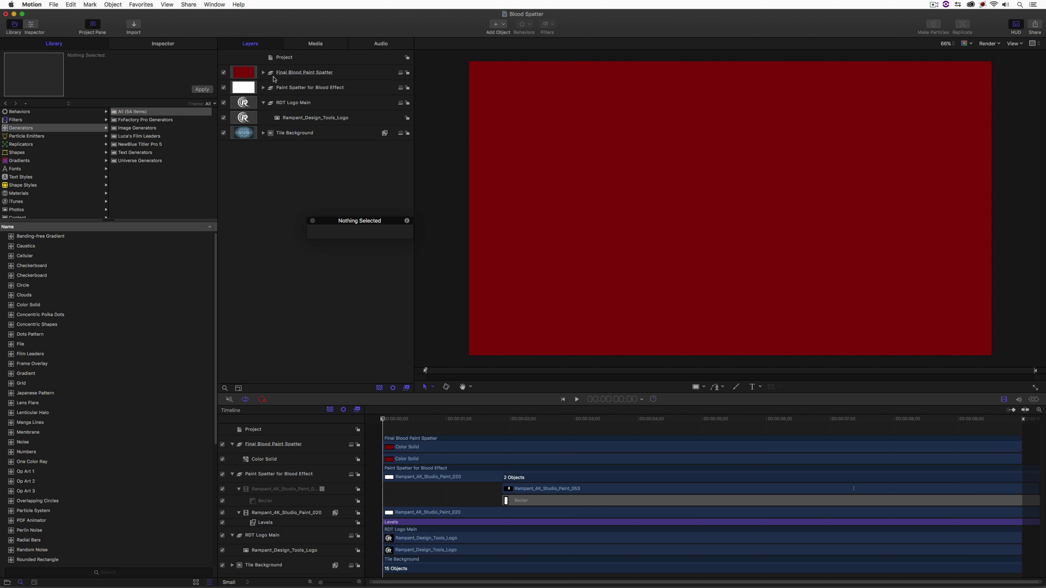
{"action": "left_click", "coordinate": [223, 73]}
{"action": "left_click", "coordinate": [603, 421]}
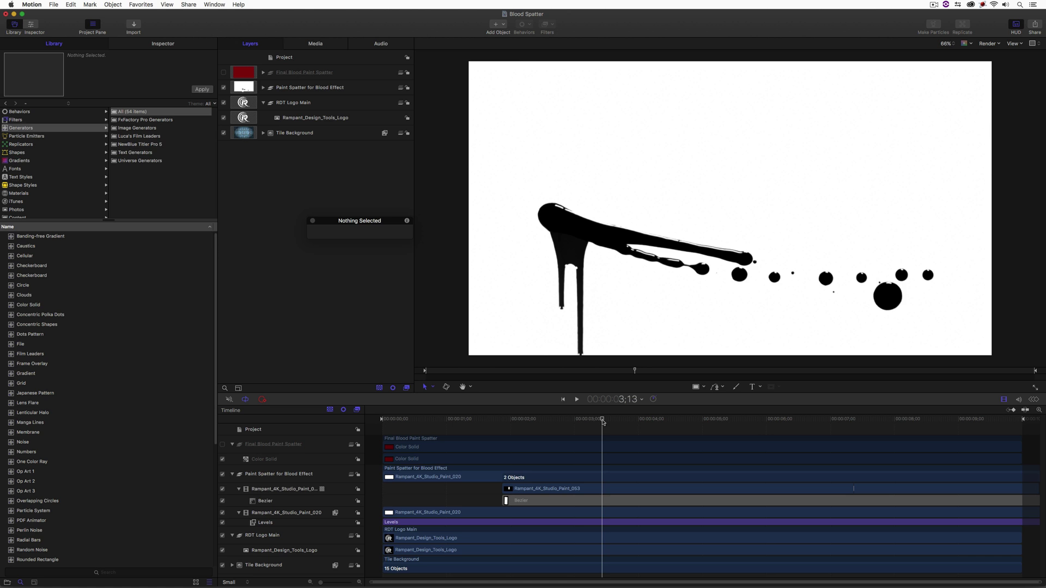
{"action": "left_click", "coordinate": [223, 73]}
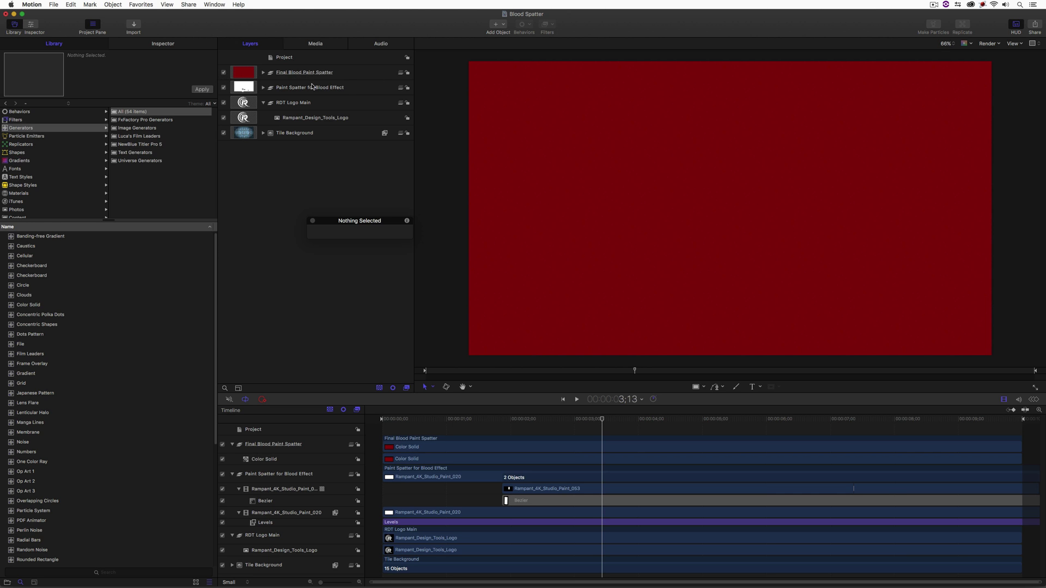
Add an image mask to the Final Blood Paint Spatter group, moving the Paint Spatter for Blood Effect group inside it as the mask source.
{"action": "right_click", "coordinate": [344, 72]}
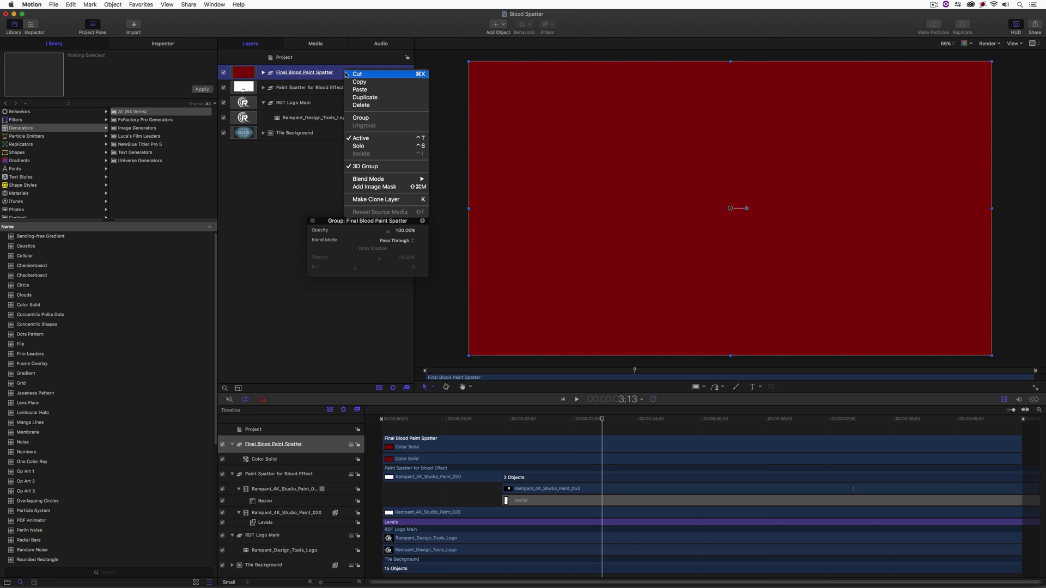
{"action": "left_click", "coordinate": [371, 187]}
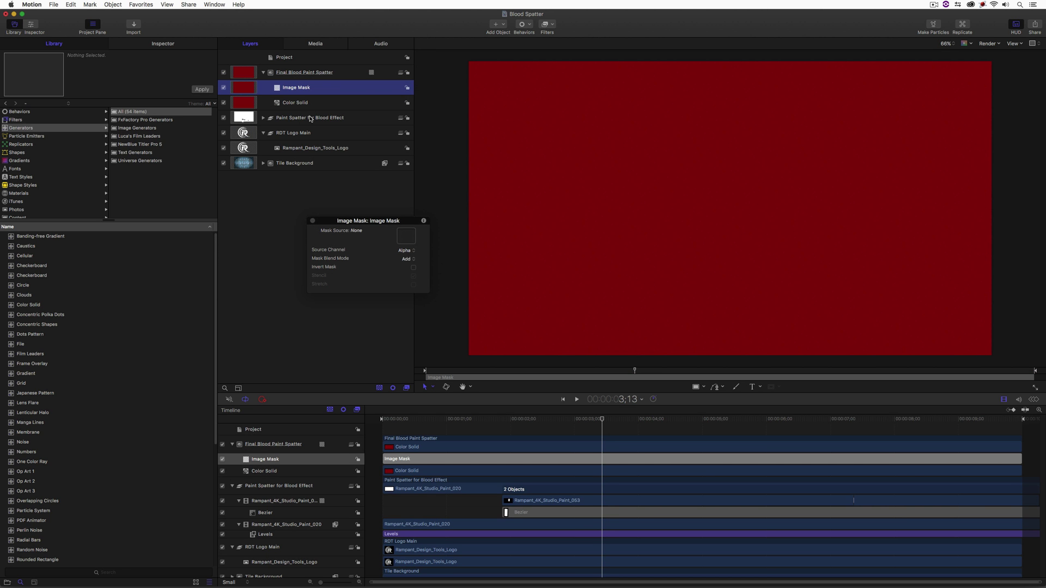
{"action": "left_click", "coordinate": [343, 120]}
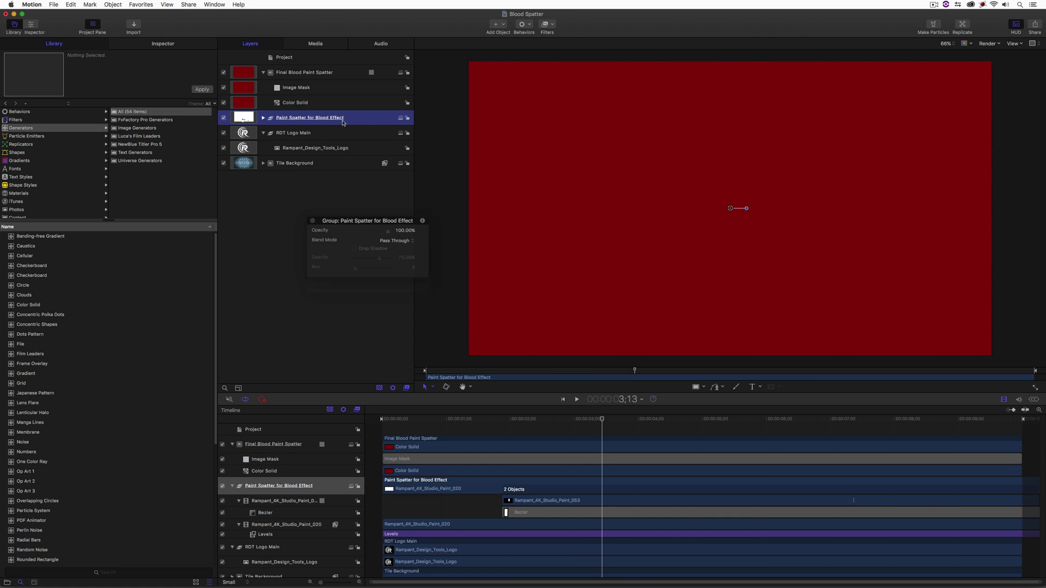
{"action": "left_click", "coordinate": [263, 72]}
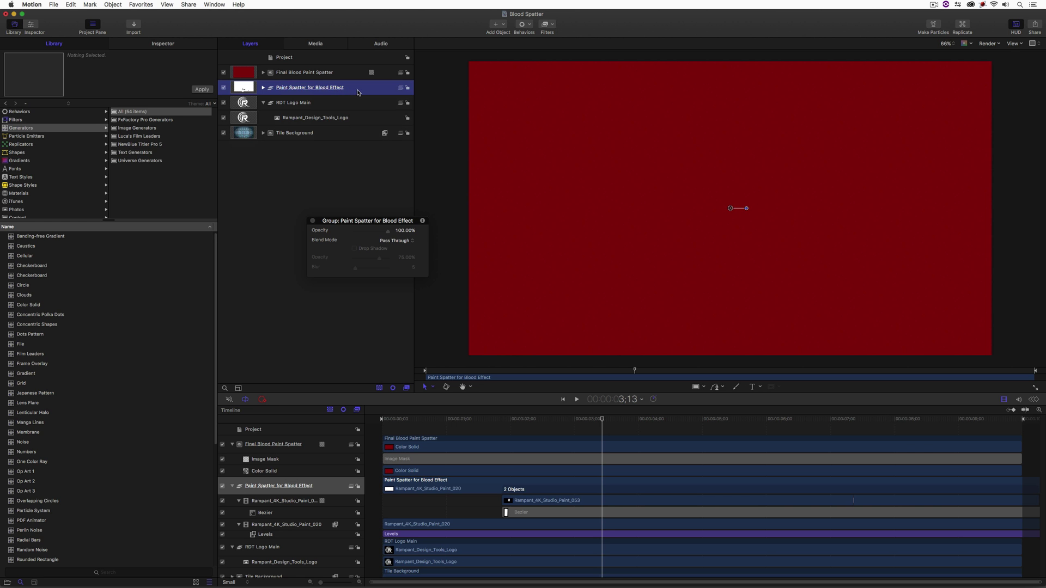
{"action": "mouse_move", "coordinate": [360, 91]}
{"action": "left_mouse_down"}
{"action": "mouse_move", "coordinate": [332, 74]}
{"action": "mouse_move", "coordinate": [330, 91]}
{"action": "left_mouse_up"}
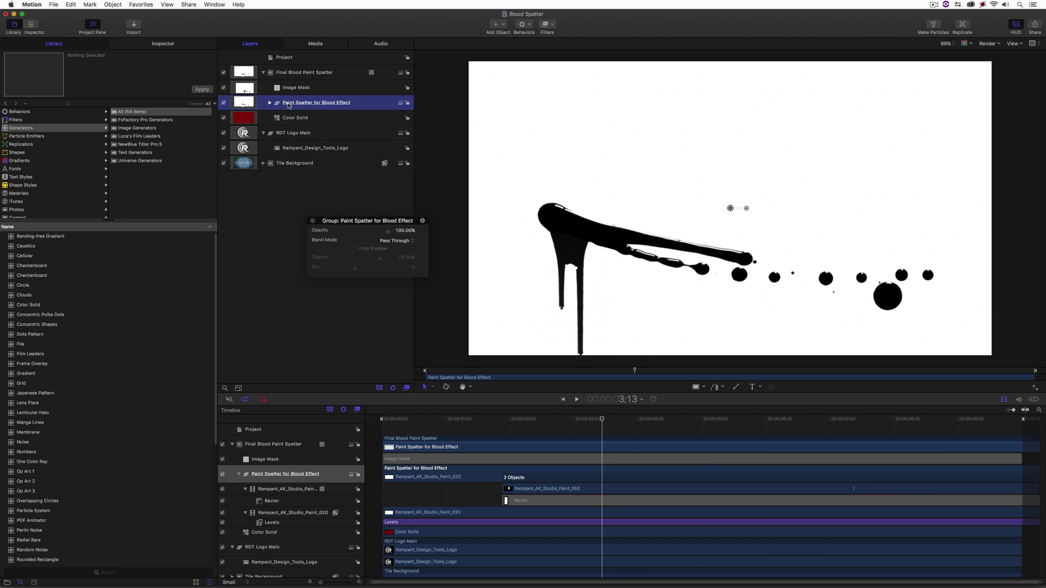
{"action": "mouse_move", "coordinate": [289, 106]}
{"action": "left_mouse_down"}
{"action": "mouse_move", "coordinate": [340, 99]}
{"action": "mouse_move", "coordinate": [304, 89]}
{"action": "left_mouse_up"}
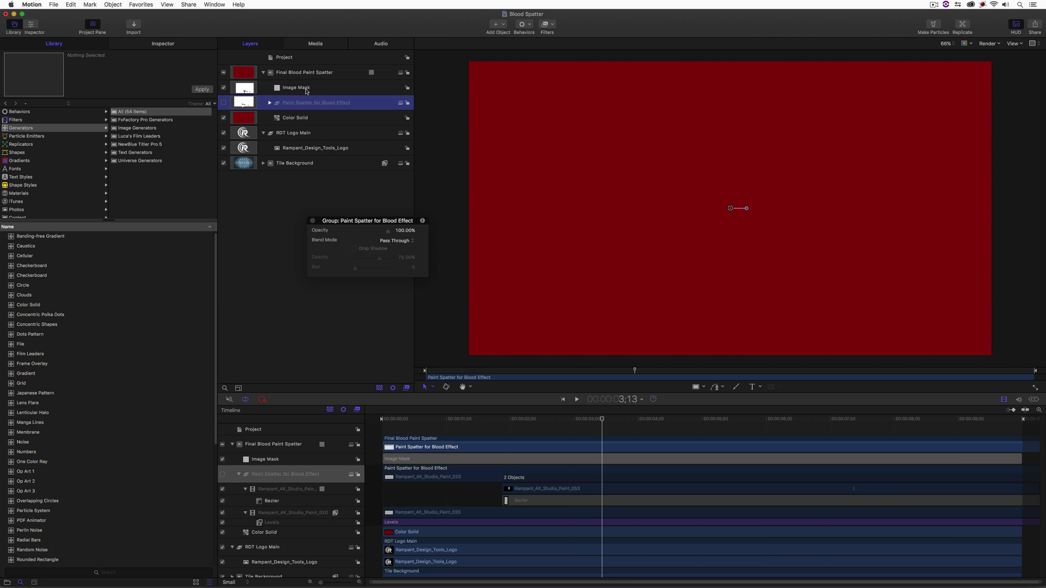
Set the image mask's source channel to Luminance and invert the mask.
{"action": "left_click", "coordinate": [325, 87]}
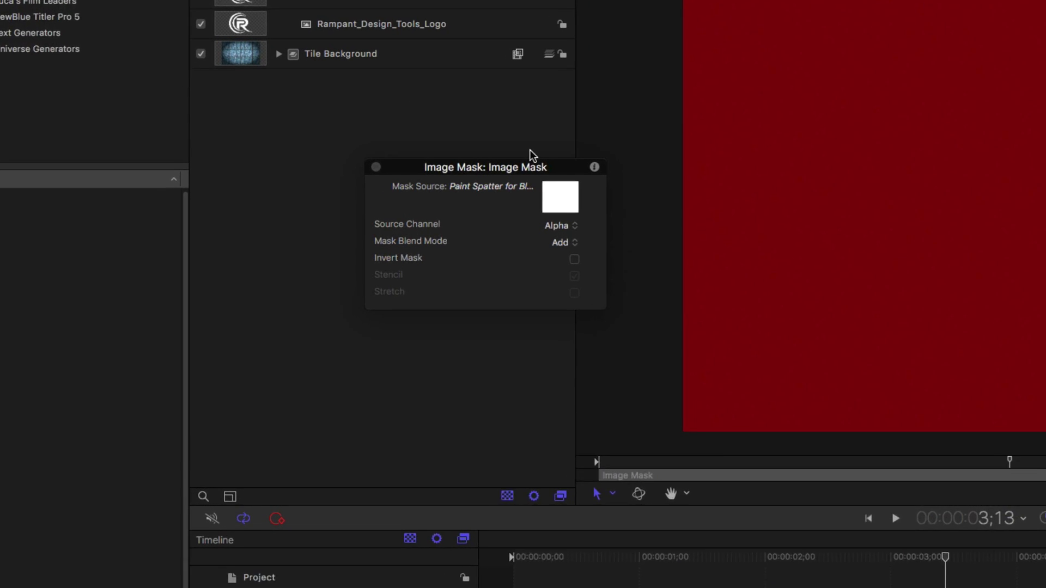
{"action": "left_click", "coordinate": [577, 223]}
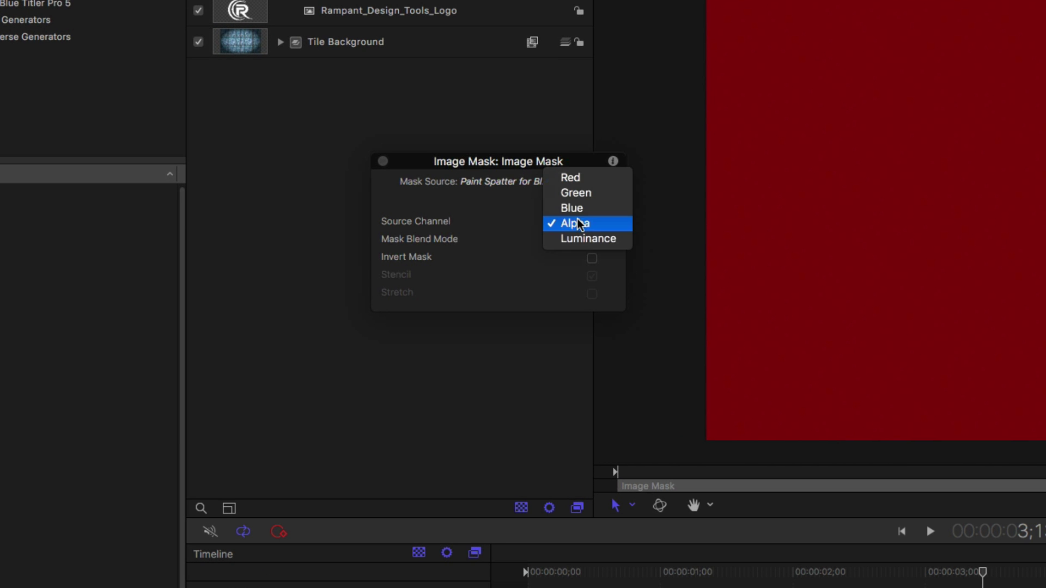
{"action": "left_click", "coordinate": [581, 235]}
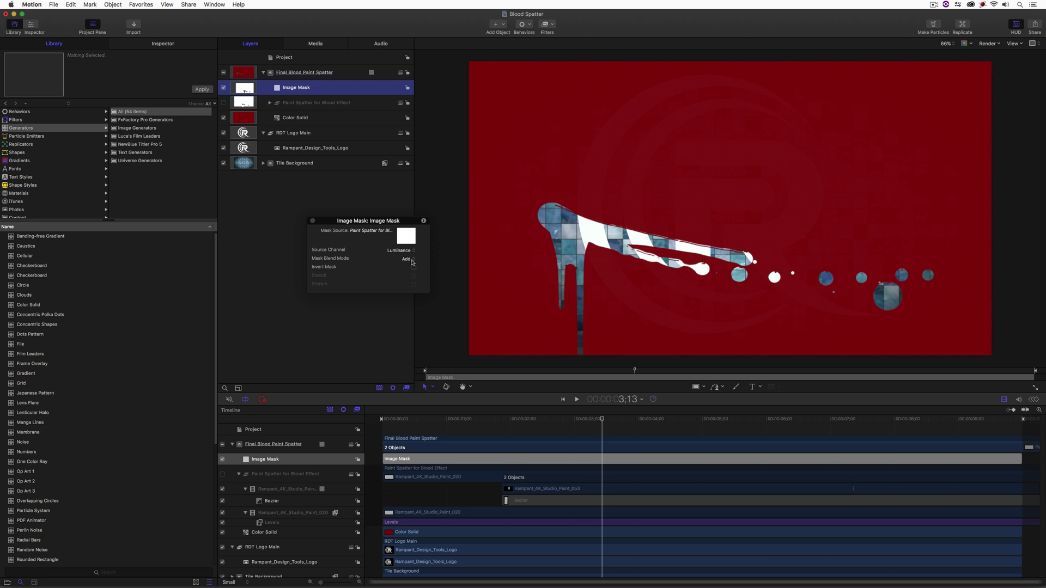
{"action": "left_click", "coordinate": [413, 268]}
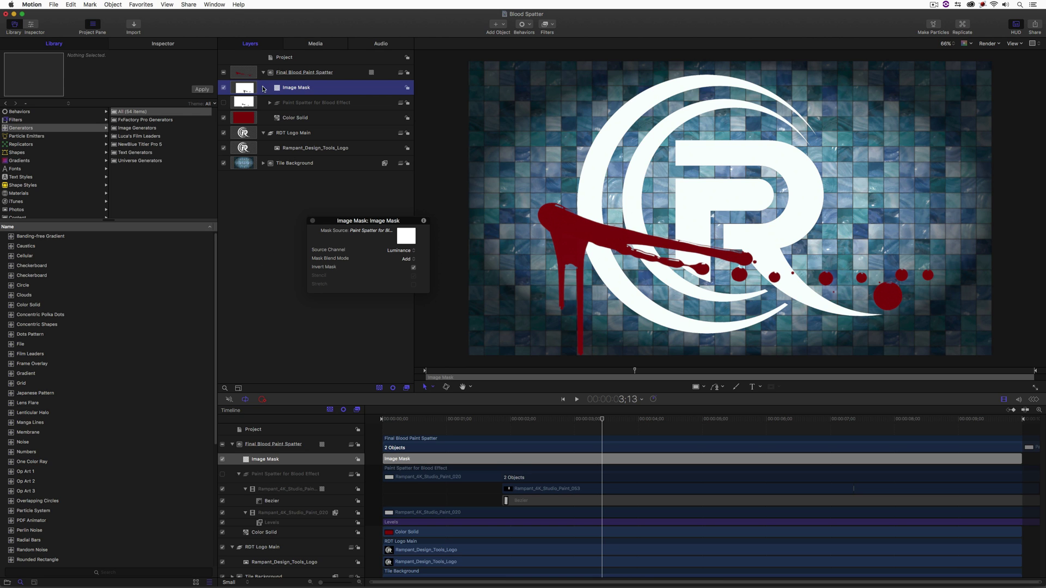
Collapse the Final Blood Paint Spatter group, close the HUD and play the animation from the start to check the blood effect.
{"action": "left_click", "coordinate": [264, 73]}
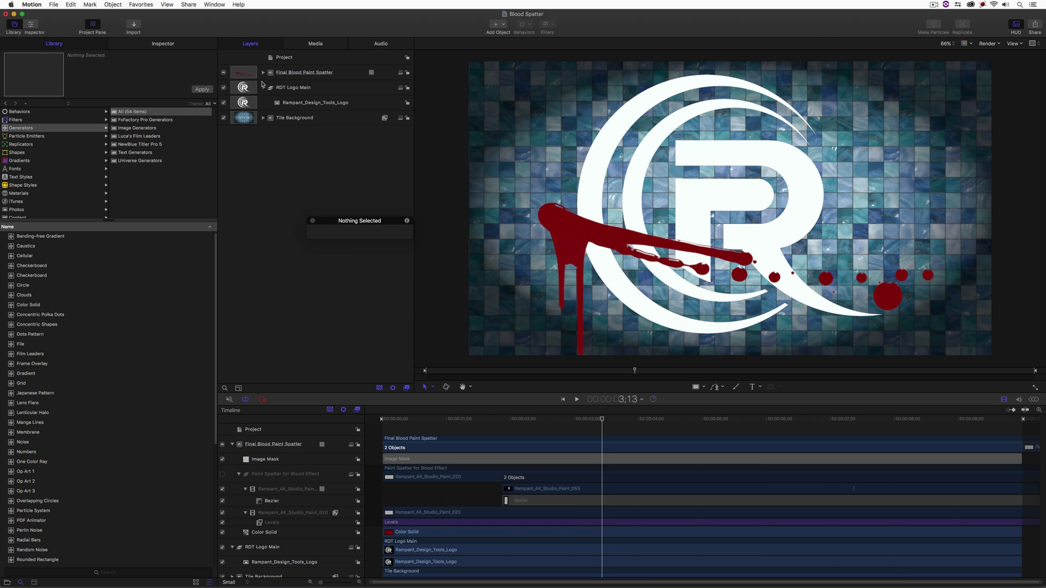
{"action": "left_click", "coordinate": [312, 221]}
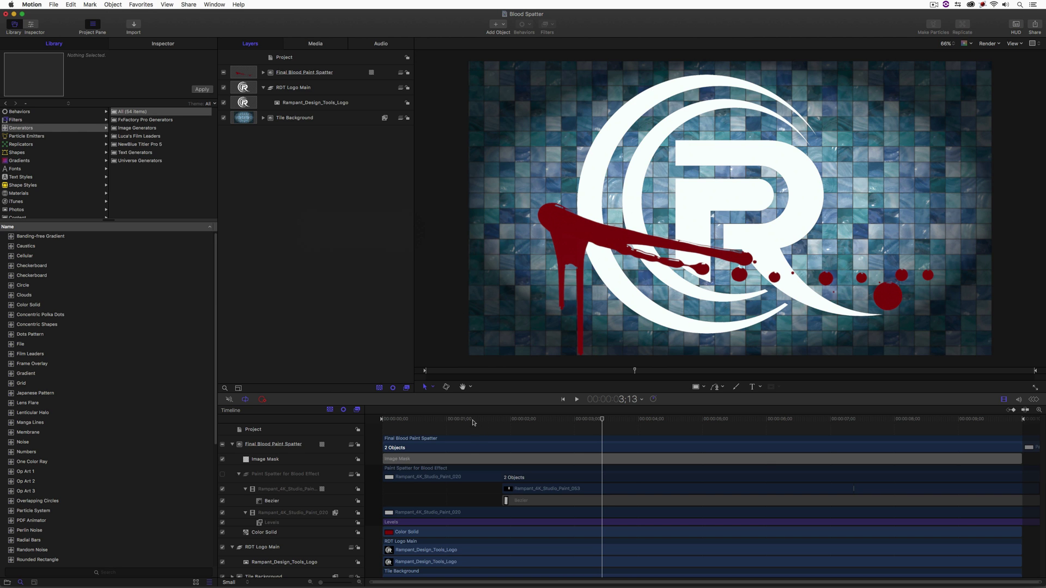
{"action": "key", "text": "Home"}
{"action": "key", "text": "space"}
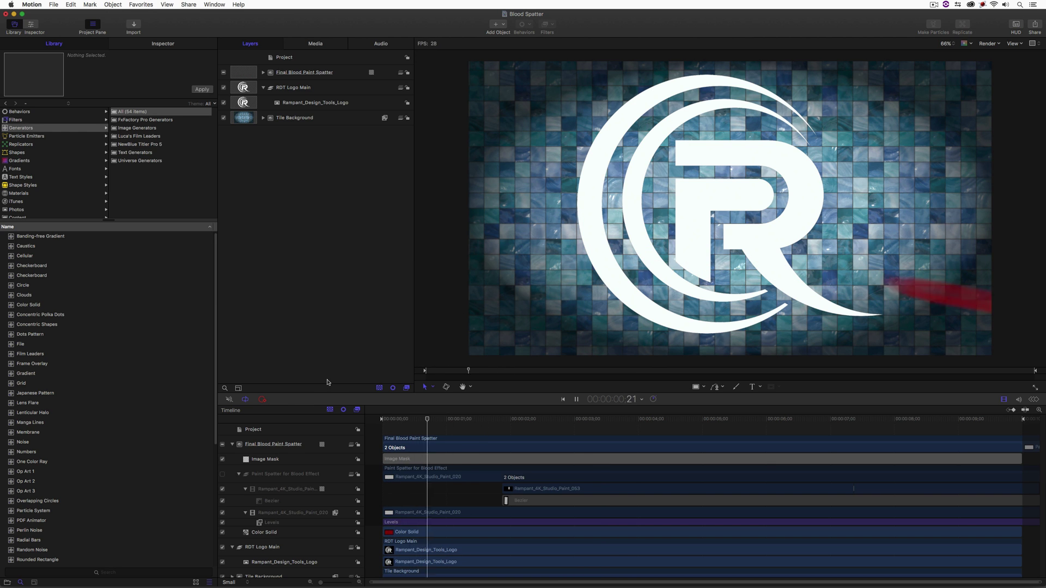
Stop playback and scale the RDT Logo Main group down to 87%.
{"action": "key", "text": "space"}
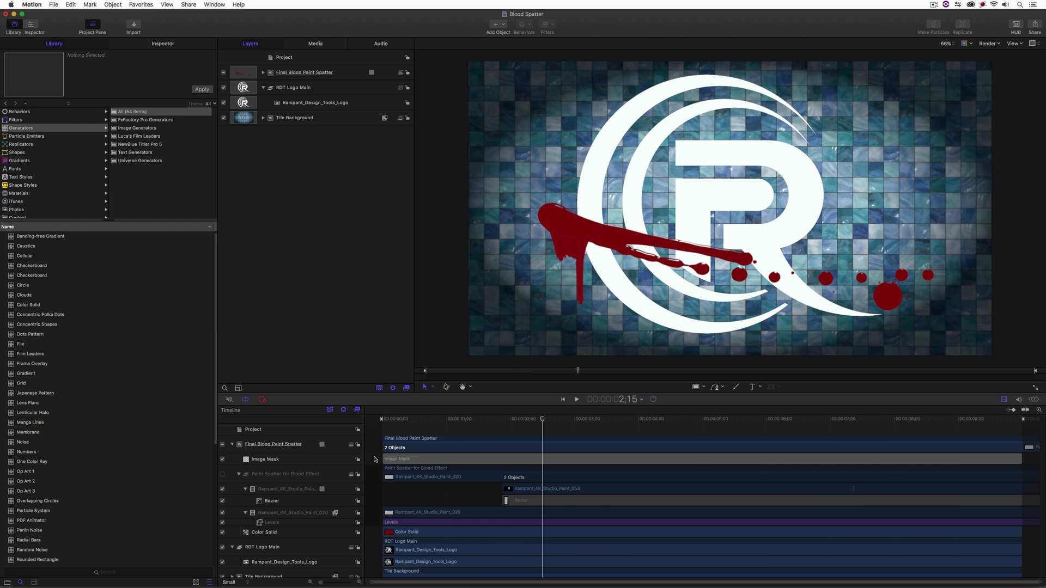
{"action": "left_click", "coordinate": [359, 103]}
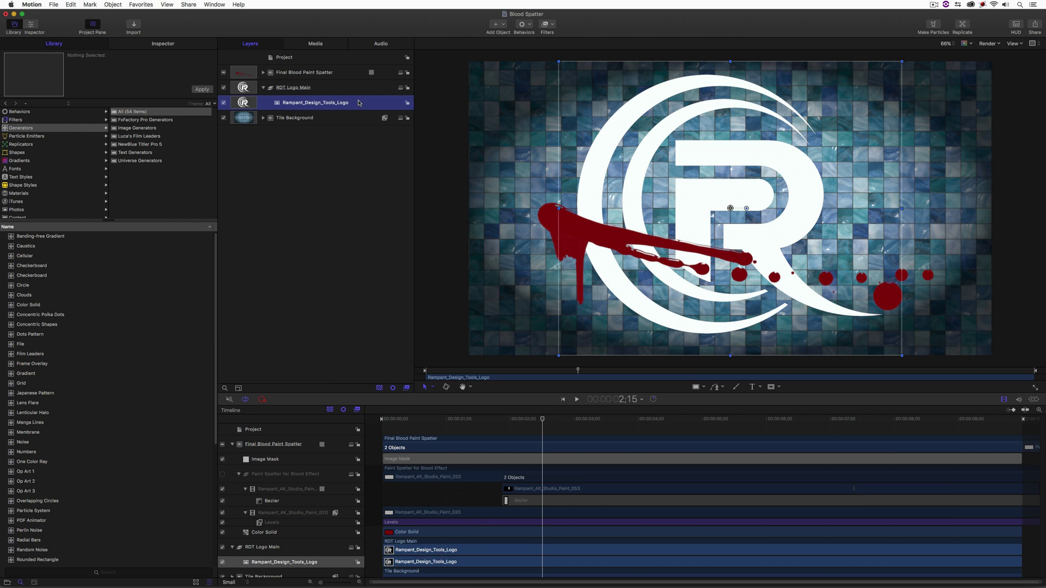
{"action": "left_click", "coordinate": [264, 87]}
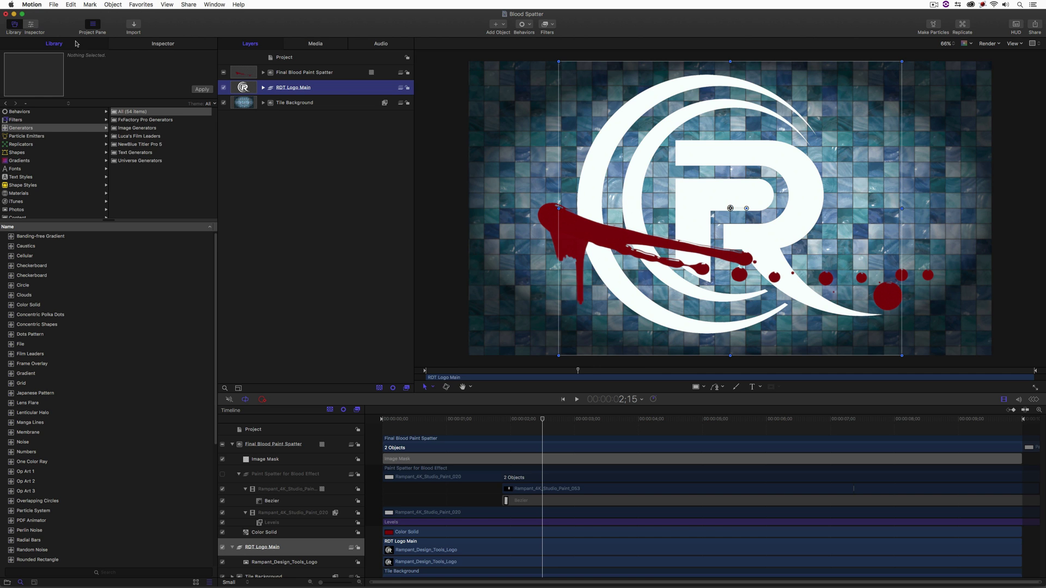
{"action": "left_click", "coordinate": [157, 45]}
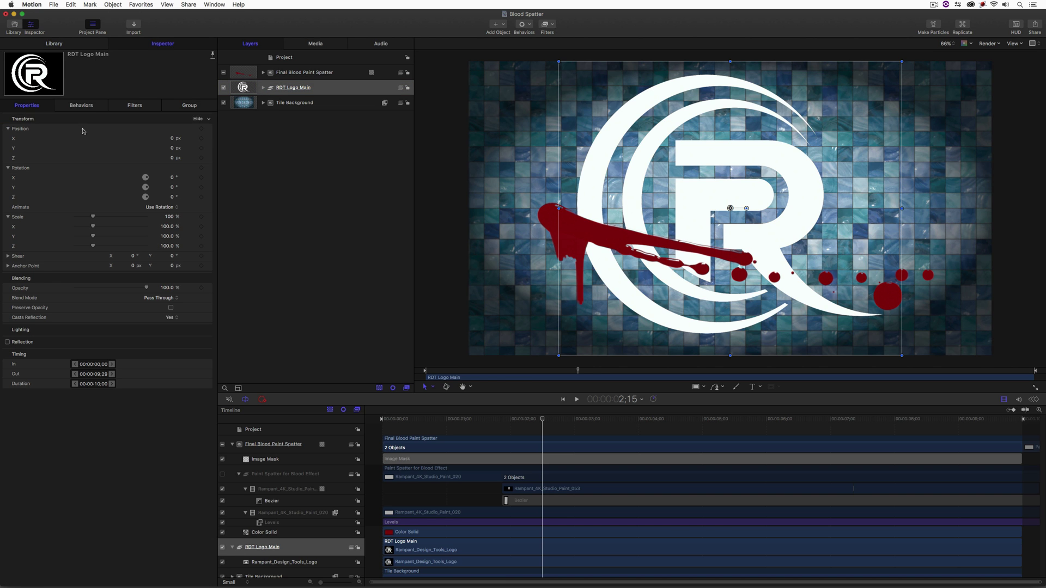
{"action": "left_click_drag", "start_coordinate": [93, 218], "coordinate": [91, 219]}
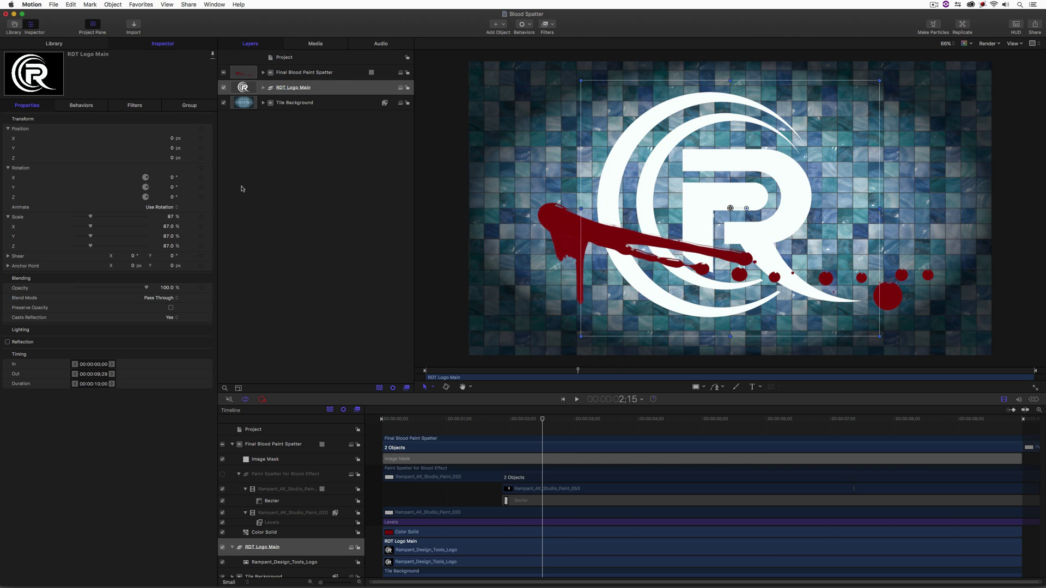
Search the library's filters for emboss and select the Emboss Text filter.
{"action": "left_click", "coordinate": [344, 73]}
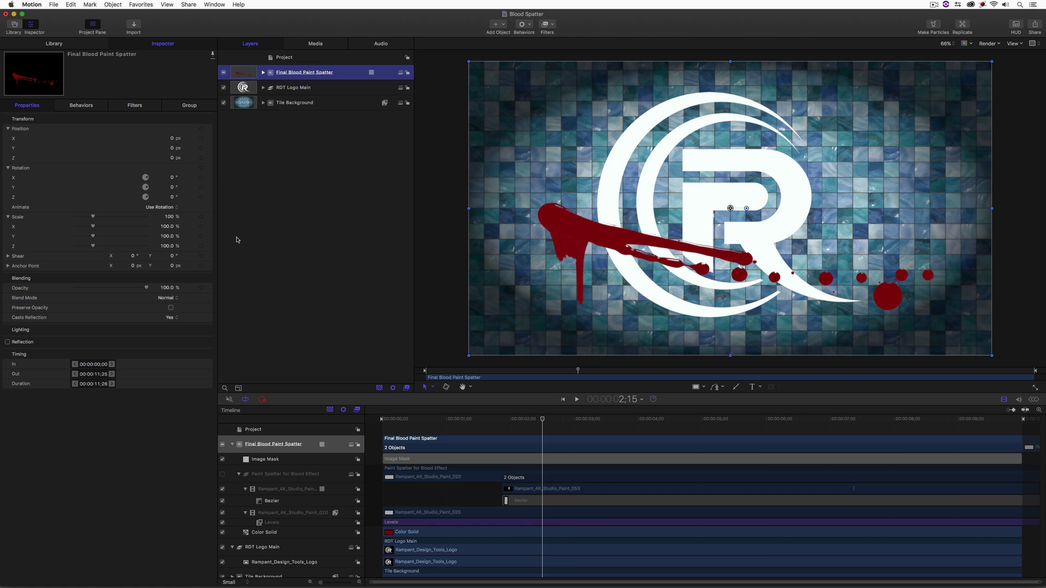
{"action": "left_click", "coordinate": [80, 44]}
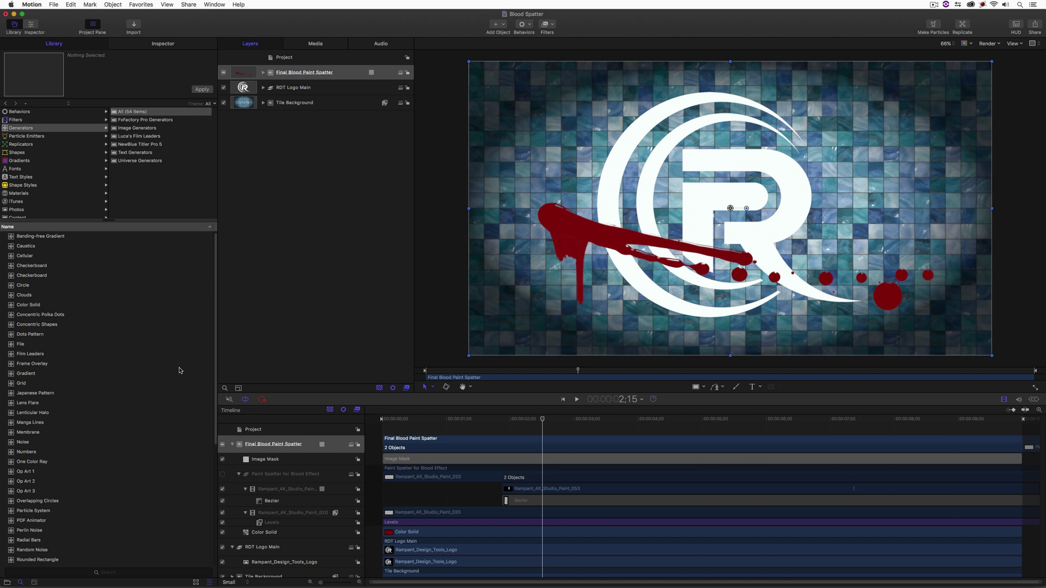
{"action": "left_click", "coordinate": [24, 119]}
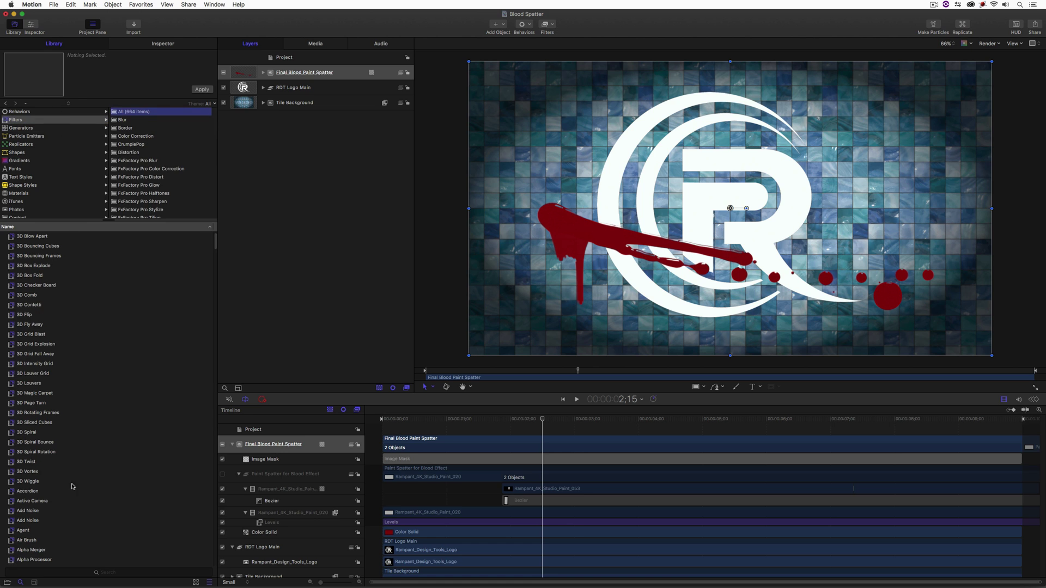
{"action": "left_click", "coordinate": [57, 572]}
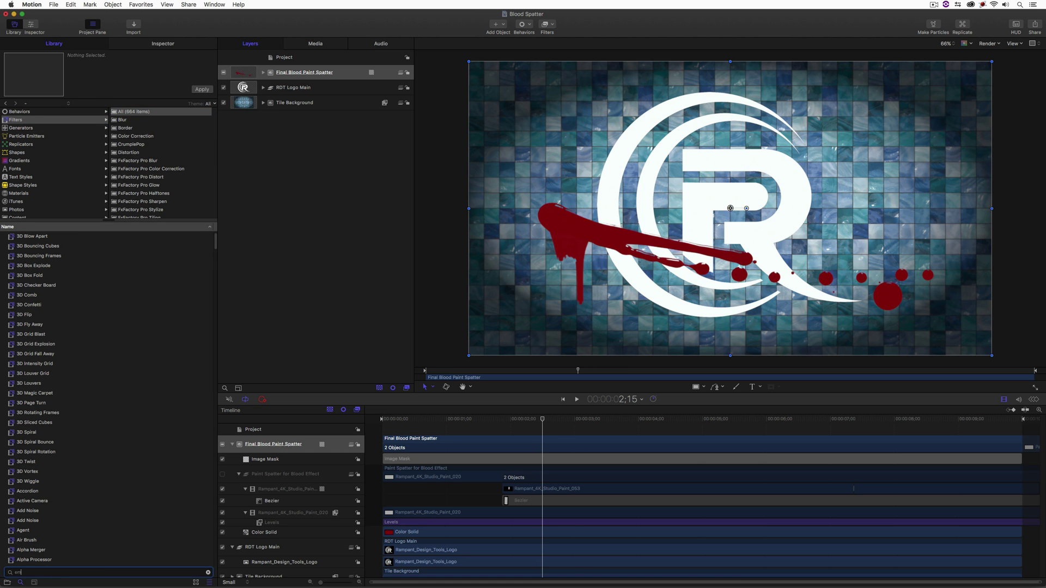
{"action": "type", "text": "boss"}
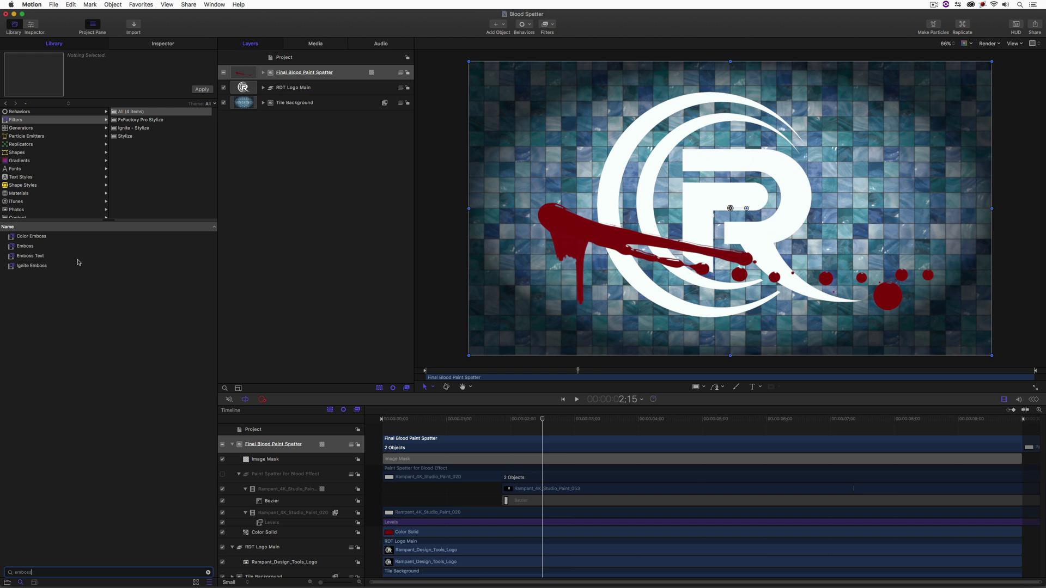
{"action": "left_click", "coordinate": [20, 258]}
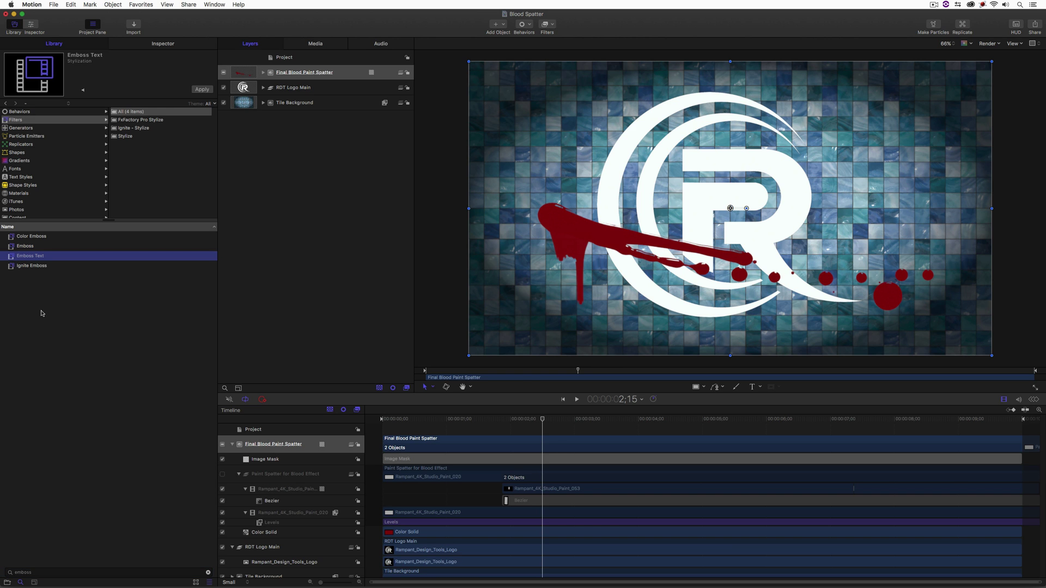
Try to apply the Emboss Text filter directly to the Final Blood Paint Spatter group, then collapse the group.
{"action": "mouse_move", "coordinate": [12, 256]}
{"action": "left_mouse_down"}
{"action": "mouse_move", "coordinate": [279, 81]}
{"action": "mouse_move", "coordinate": [347, 73]}
{"action": "left_mouse_up"}
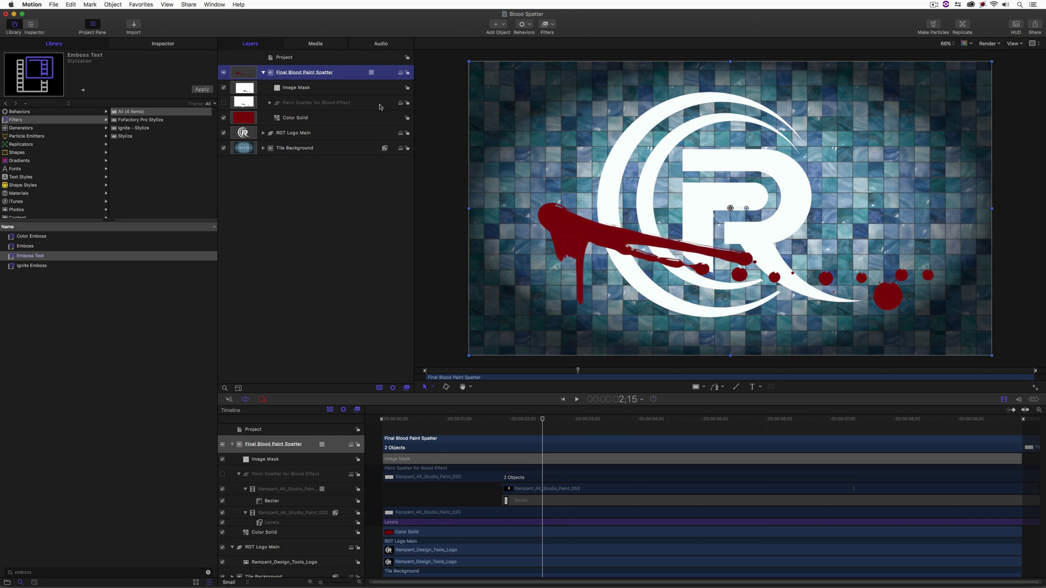
{"action": "left_click", "coordinate": [263, 72]}
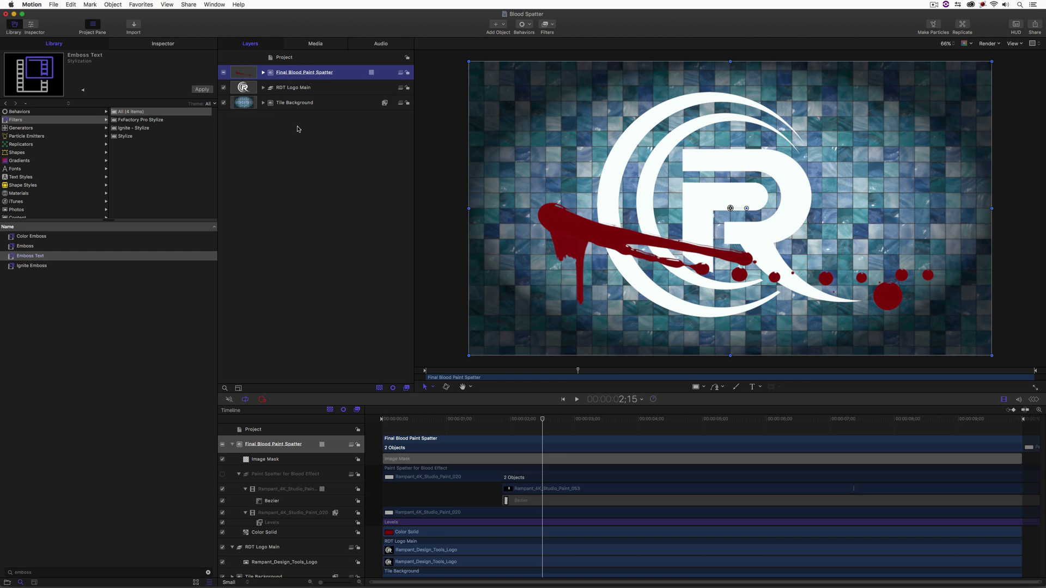
{"action": "left_click", "coordinate": [264, 72]}
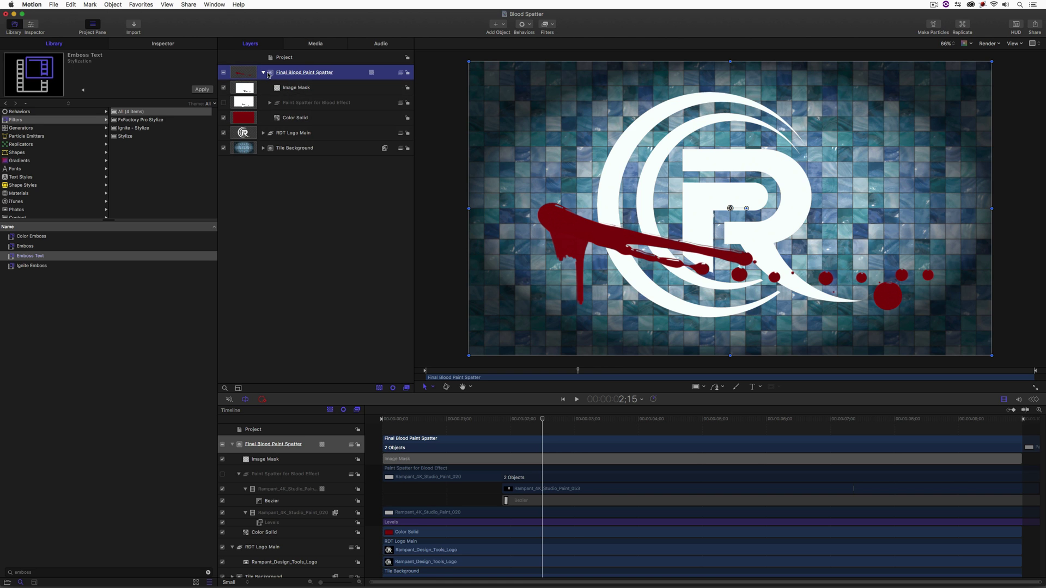
{"action": "left_click", "coordinate": [264, 73]}
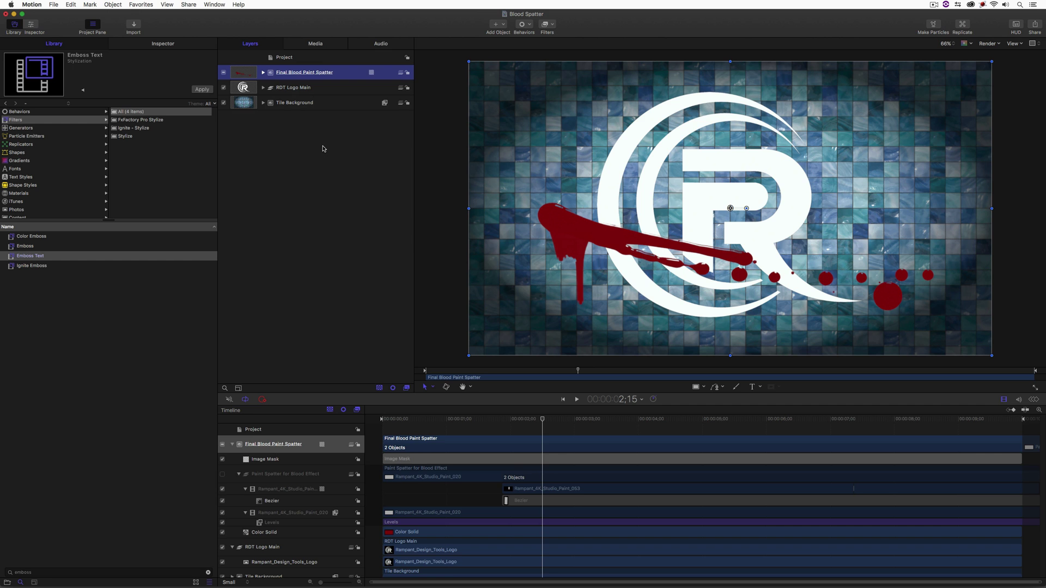
Create a new group named Embossed Blood Effect and move the Final Blood Paint Spatter group into it.
{"action": "key", "text": "super+shift+n"}
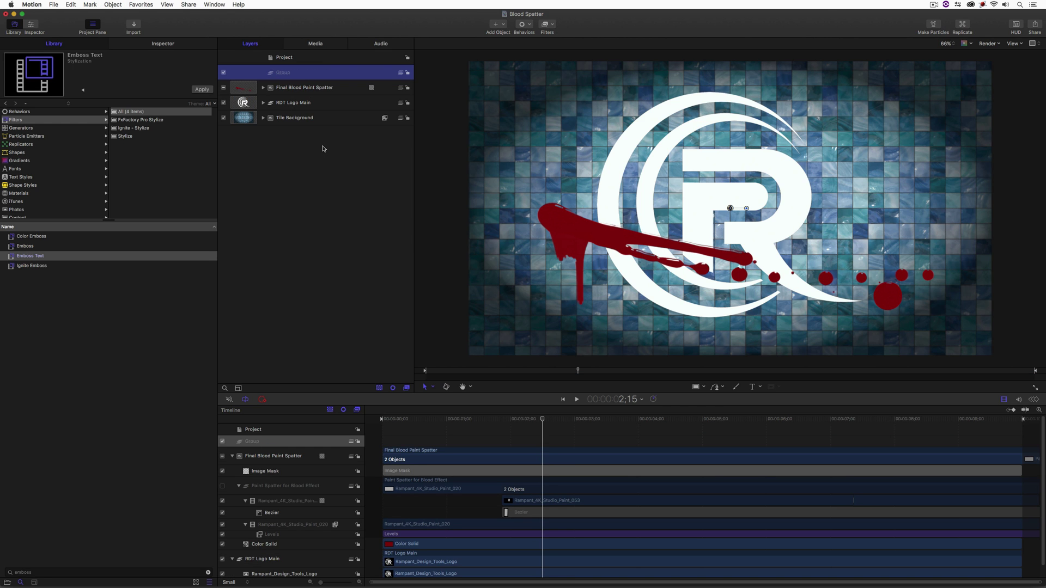
{"action": "double_click", "coordinate": [283, 73]}
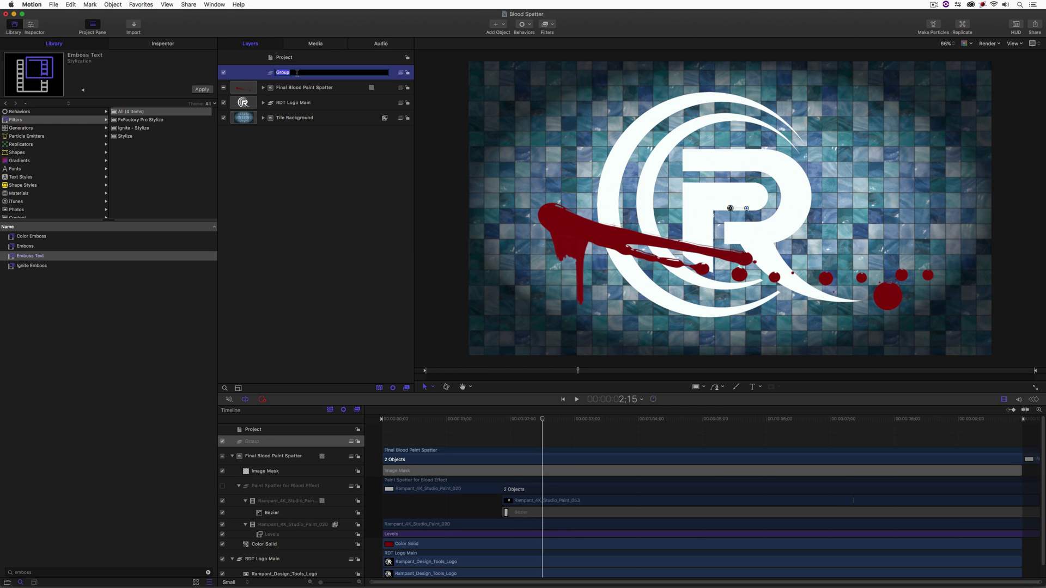
{"action": "type", "text": "B"}
{"action": "type", "text": "Ebm"}
{"action": "type", "text": "mbossed "}
{"action": "type", "text": "lood Effect"}
{"action": "key", "text": "Return"}
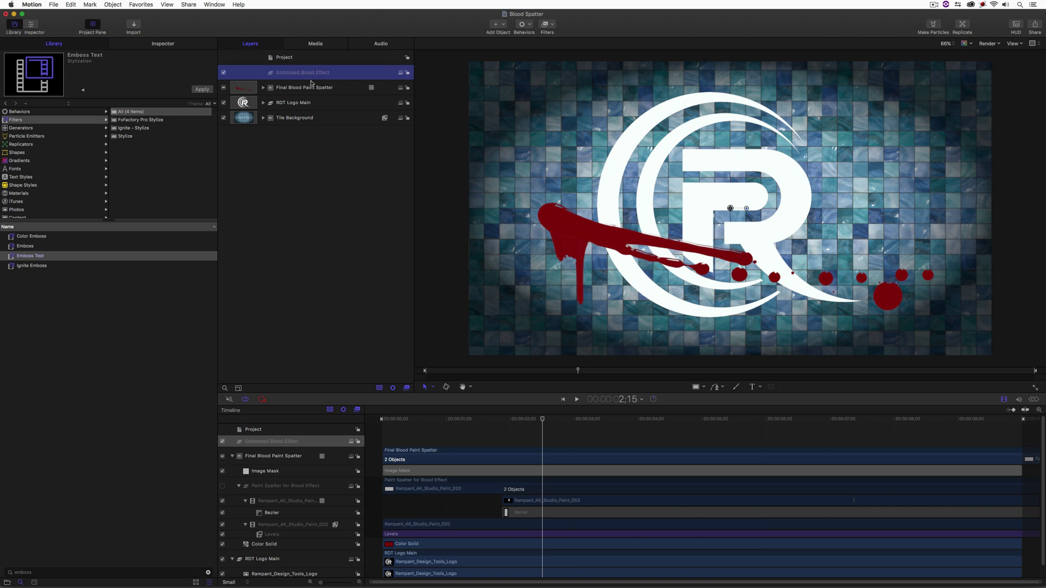
{"action": "mouse_move", "coordinate": [300, 88]}
{"action": "left_mouse_down"}
{"action": "mouse_move", "coordinate": [346, 83]}
{"action": "mouse_move", "coordinate": [332, 76]}
{"action": "left_mouse_up"}
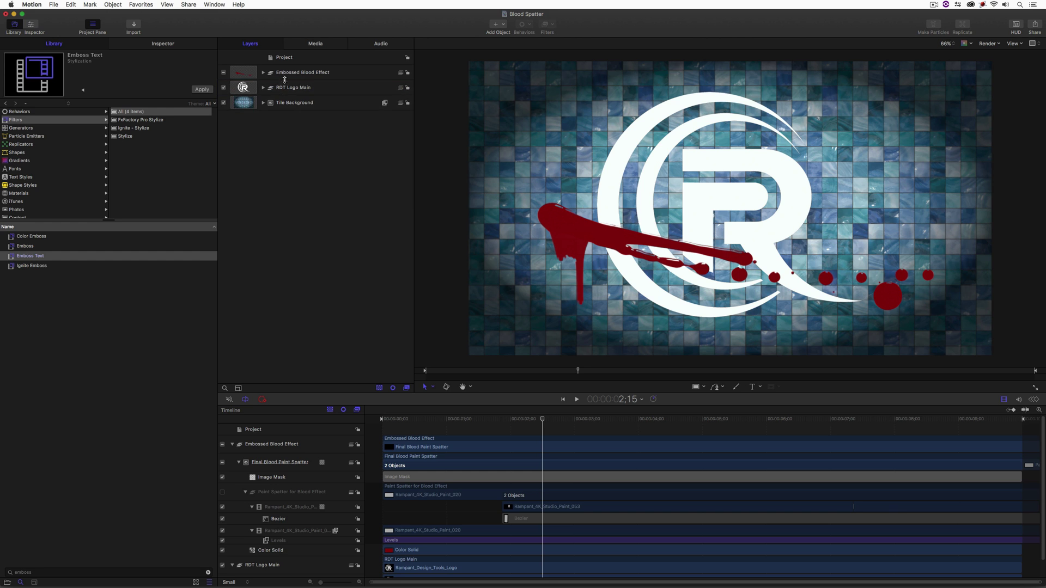
Apply the Emboss Text filter to the Embossed Blood Effect group and show its HUD clear of the canvas.
{"action": "left_click_drag", "start_coordinate": [23, 256], "coordinate": [307, 74]}
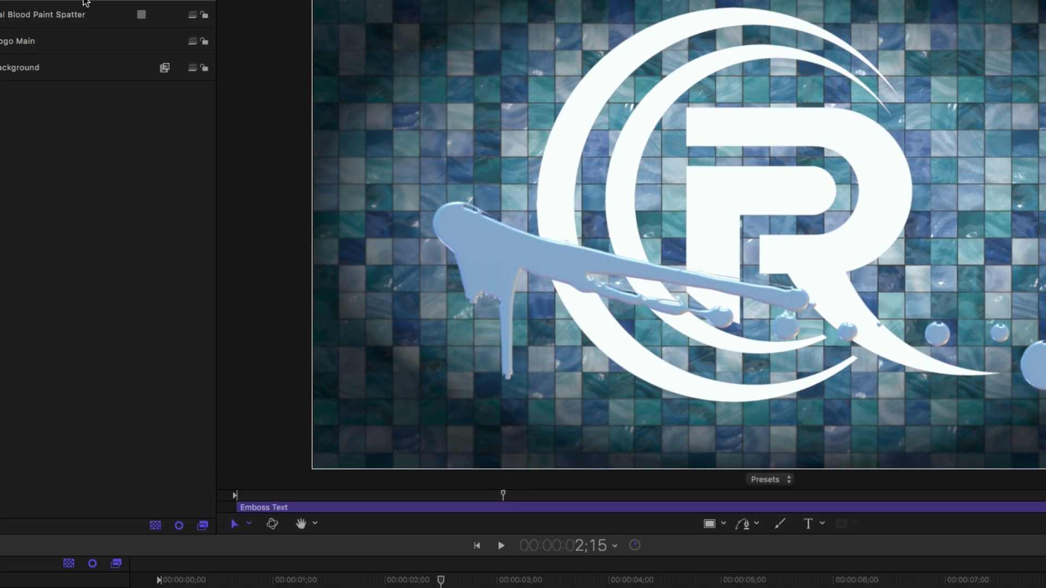
{"action": "key", "text": "F7"}
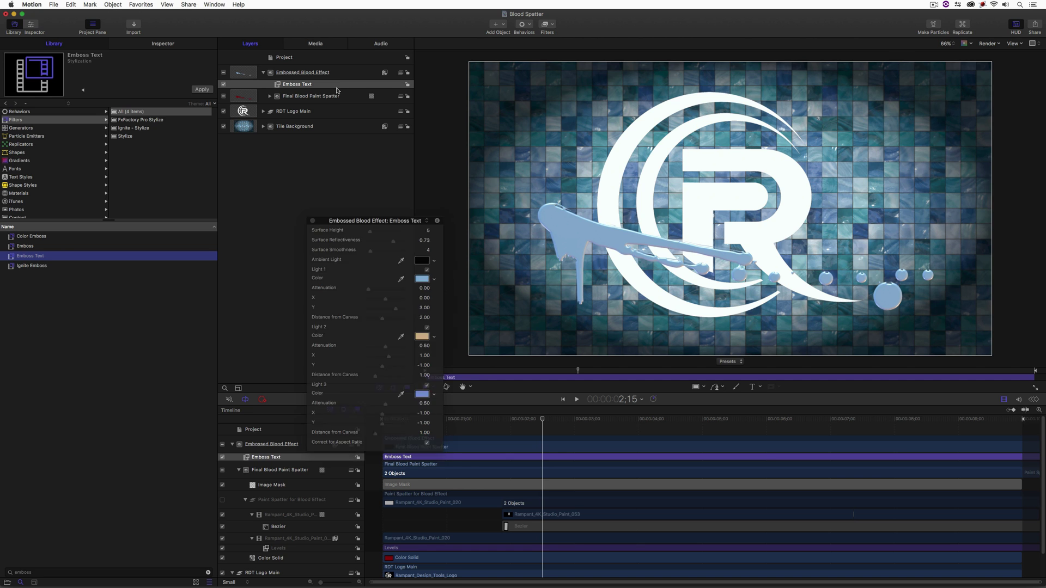
{"action": "left_click_drag", "start_coordinate": [392, 222], "coordinate": [331, 153]}
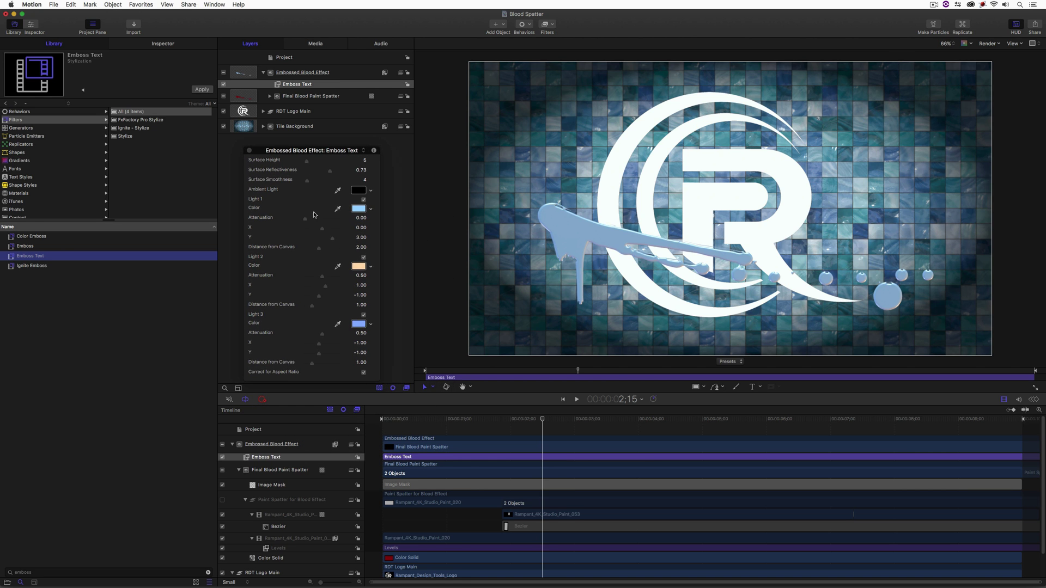
Set the Emboss Text filter's Light 1, Light 2 and Light 3 colors to the saved dark red, 8A0707.
{"action": "left_click", "coordinate": [357, 208]}
{"action": "left_click", "coordinate": [316, 352]}
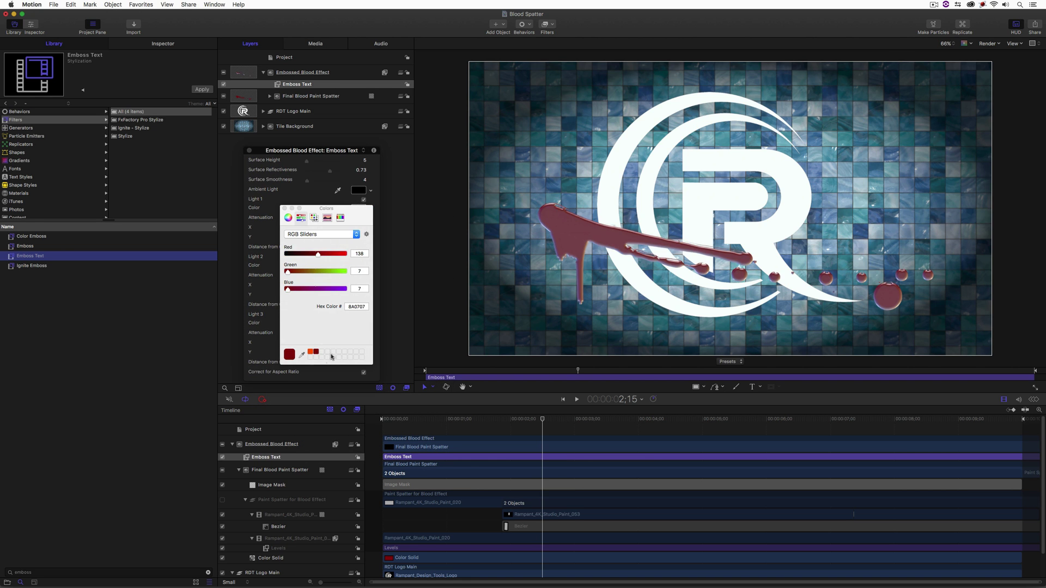
{"action": "left_click", "coordinate": [284, 208]}
{"action": "left_click", "coordinate": [357, 265]}
{"action": "left_click", "coordinate": [316, 352]}
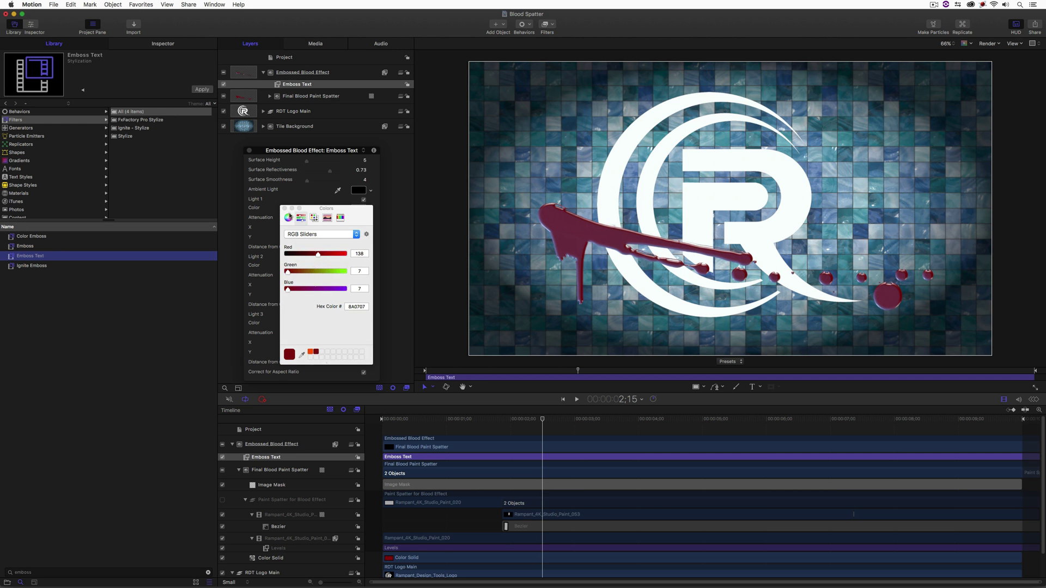
{"action": "left_click", "coordinate": [284, 208]}
{"action": "left_click", "coordinate": [359, 324]}
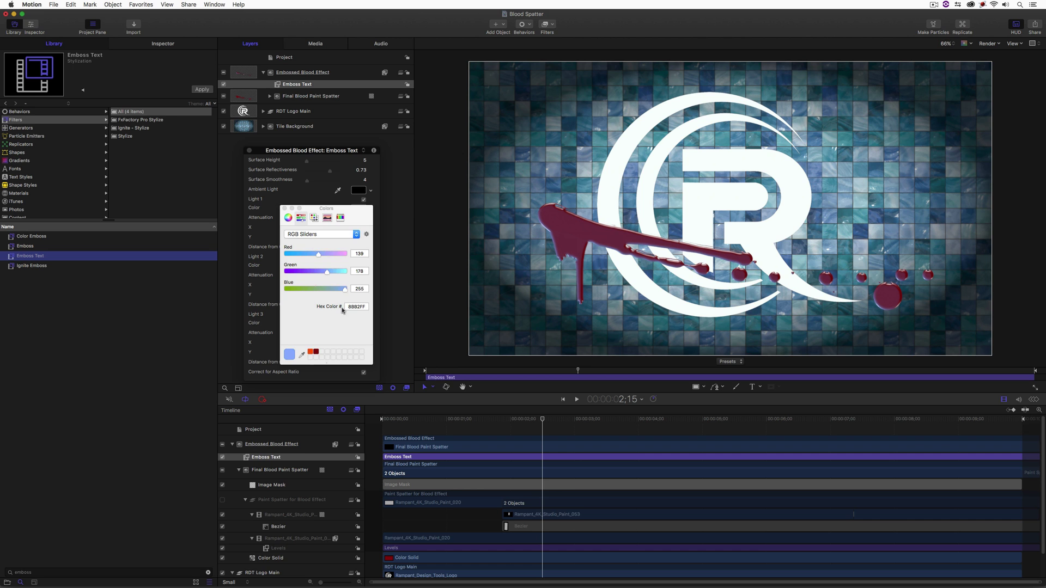
{"action": "left_click", "coordinate": [317, 353]}
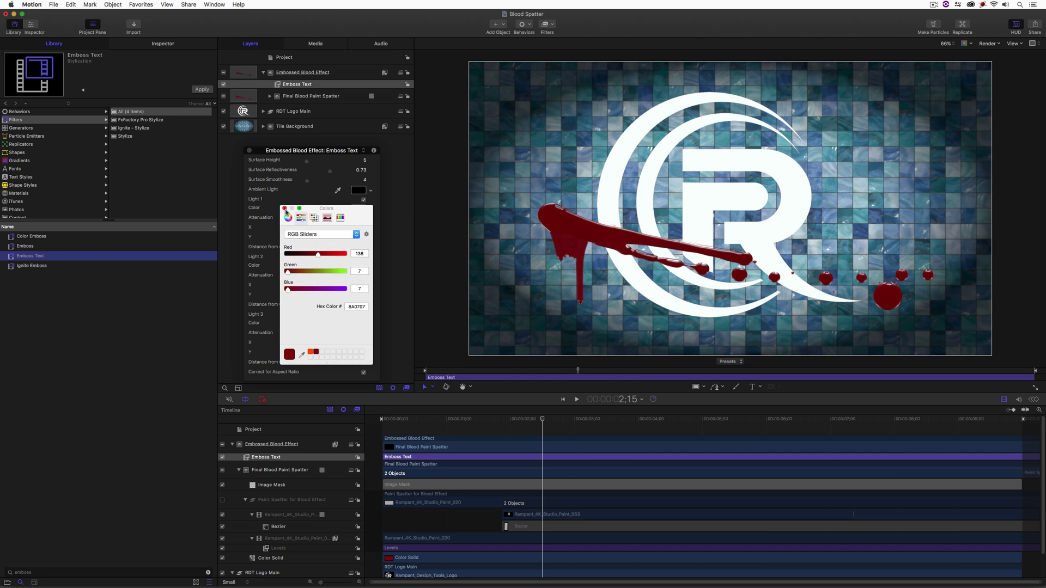
{"action": "left_click", "coordinate": [285, 208]}
Play the animation from the start to check the embossed blood, stopping at 4;28.
{"action": "left_click_drag", "start_coordinate": [475, 421], "coordinate": [361, 420]}
{"action": "key", "text": "space"}
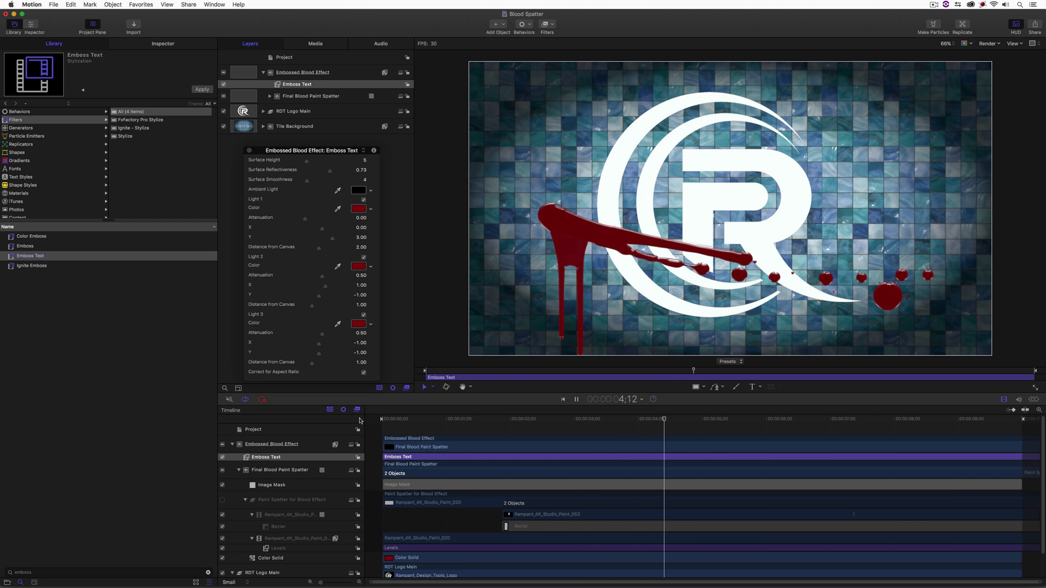
{"action": "key", "text": "space"}
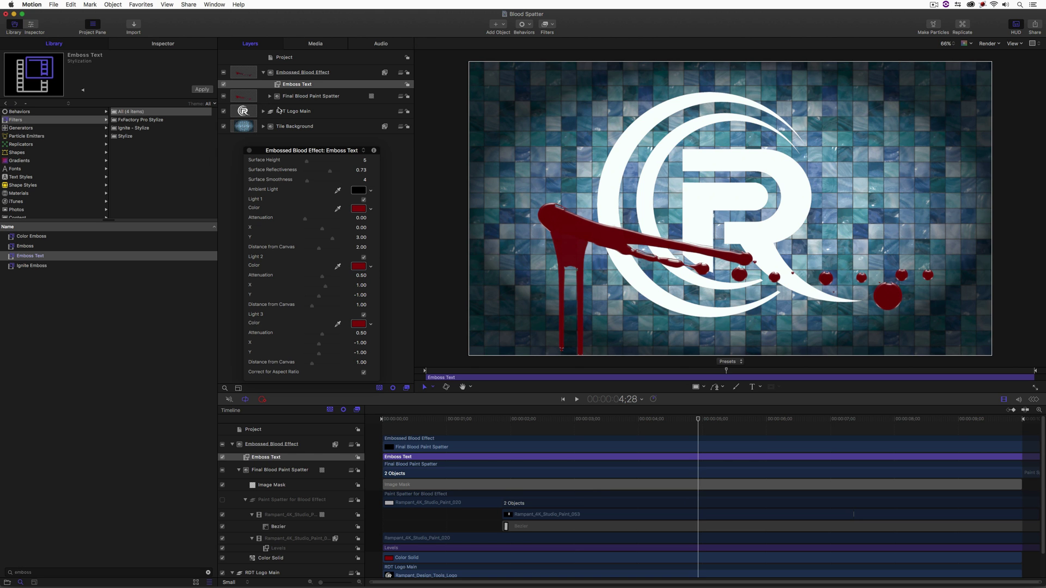
Enable the drop shadow on the Rampant_Design_Tools_Logo image inside RDT Logo Main, toggling it off and on to compare.
{"action": "left_click", "coordinate": [260, 114]}
{"action": "left_click", "coordinate": [262, 112]}
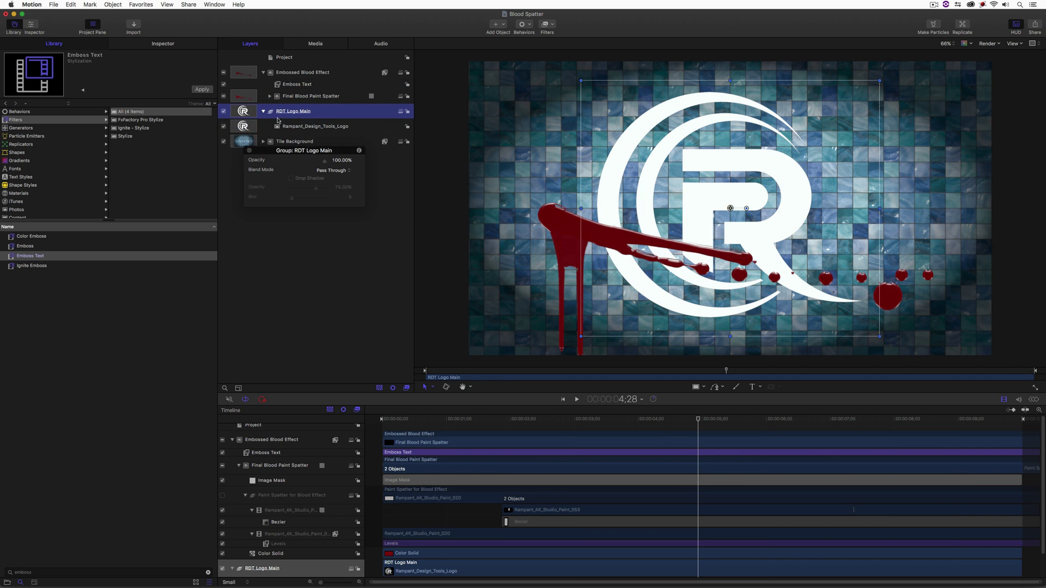
{"action": "left_click", "coordinate": [309, 130]}
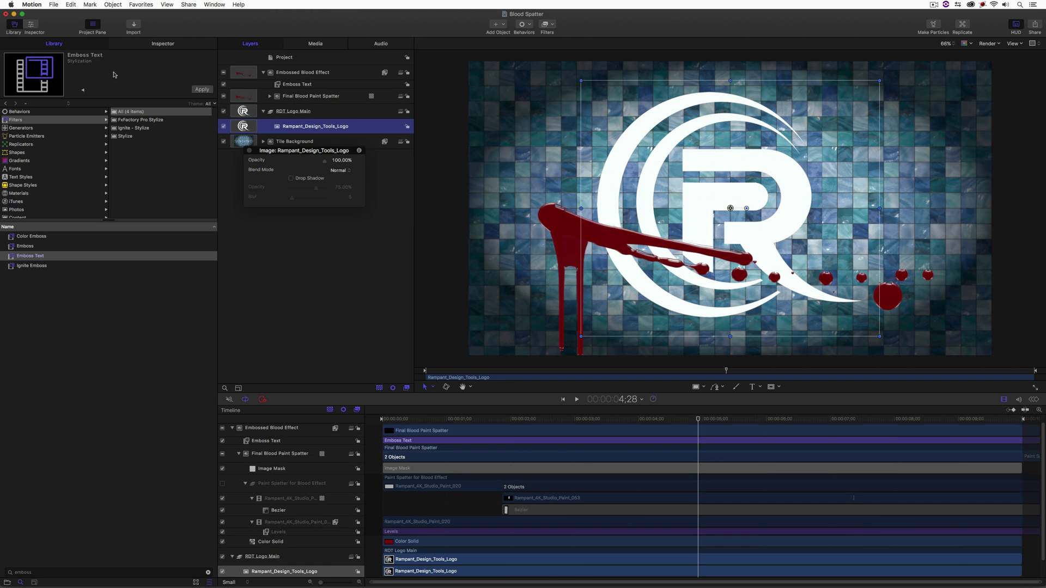
{"action": "left_click", "coordinate": [144, 44]}
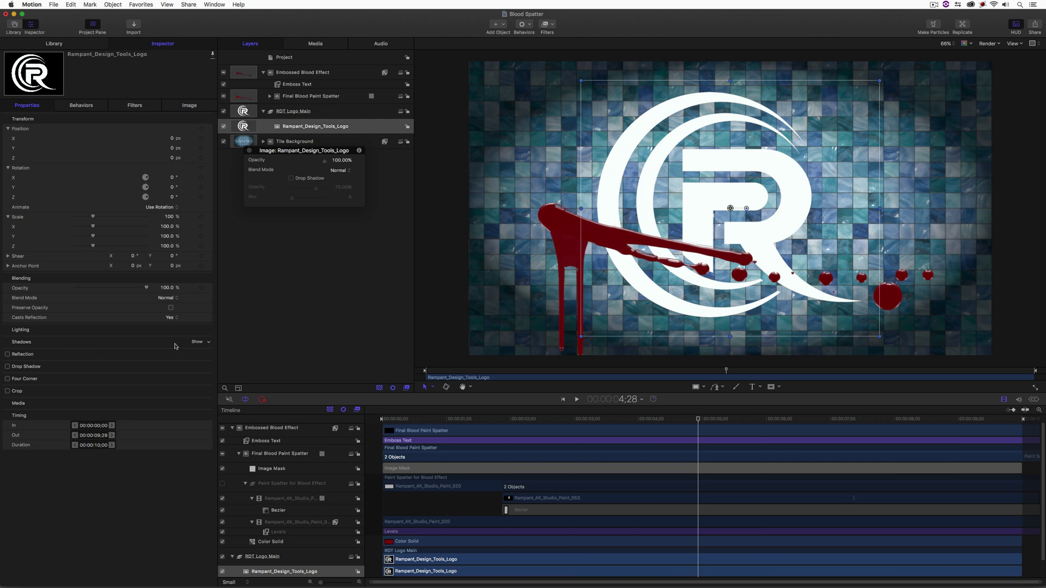
{"action": "left_click", "coordinate": [197, 341]}
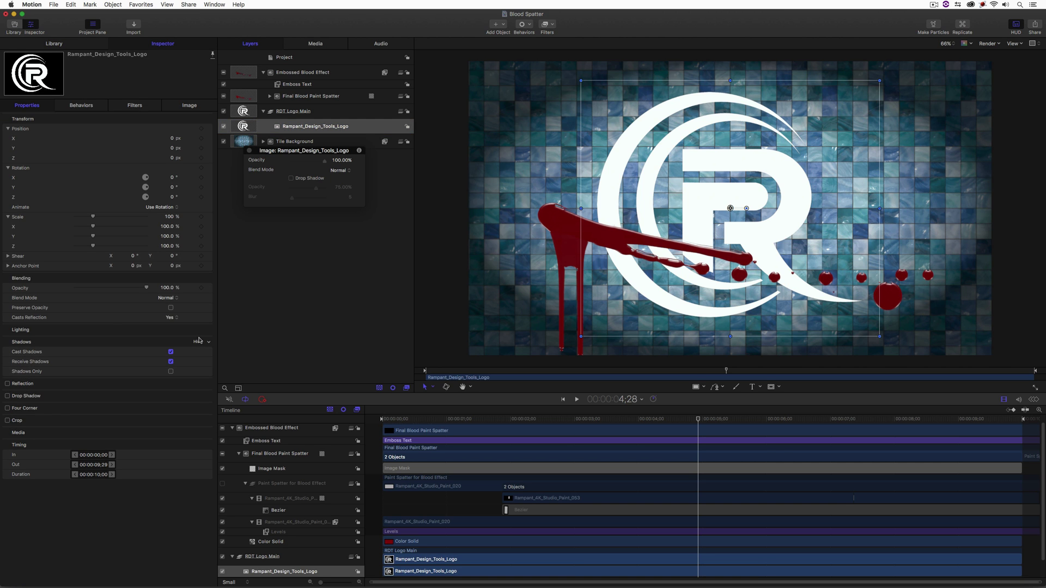
{"action": "left_click", "coordinate": [8, 396]}
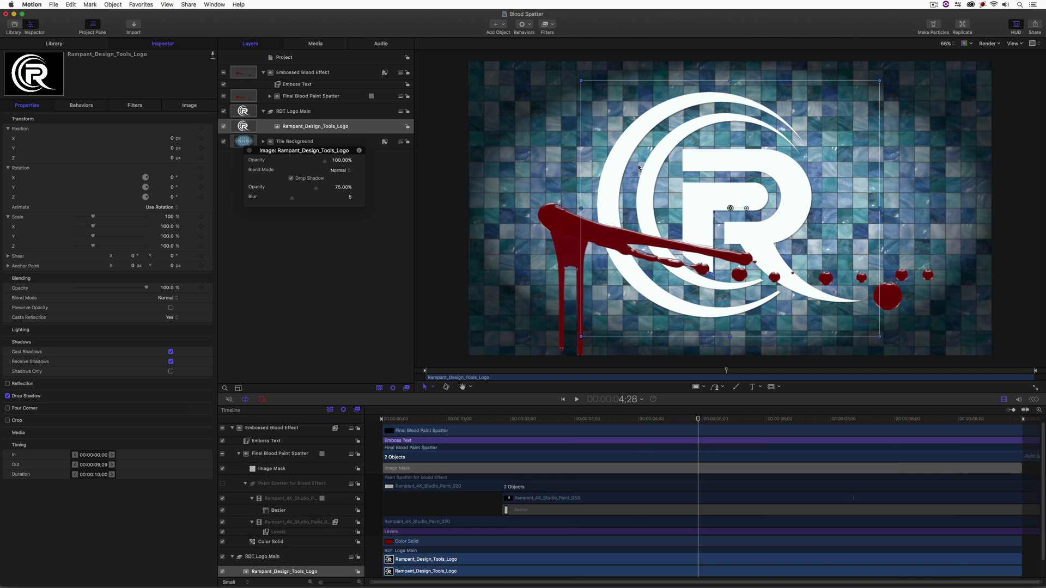
{"action": "left_click", "coordinate": [7, 397]}
{"action": "left_click", "coordinate": [7, 397]}
Close the HUD and collapse the RDT Logo Main group, keeping the group selected.
{"action": "left_click_drag", "start_coordinate": [283, 151], "coordinate": [255, 298]}
{"action": "key", "text": "F7"}
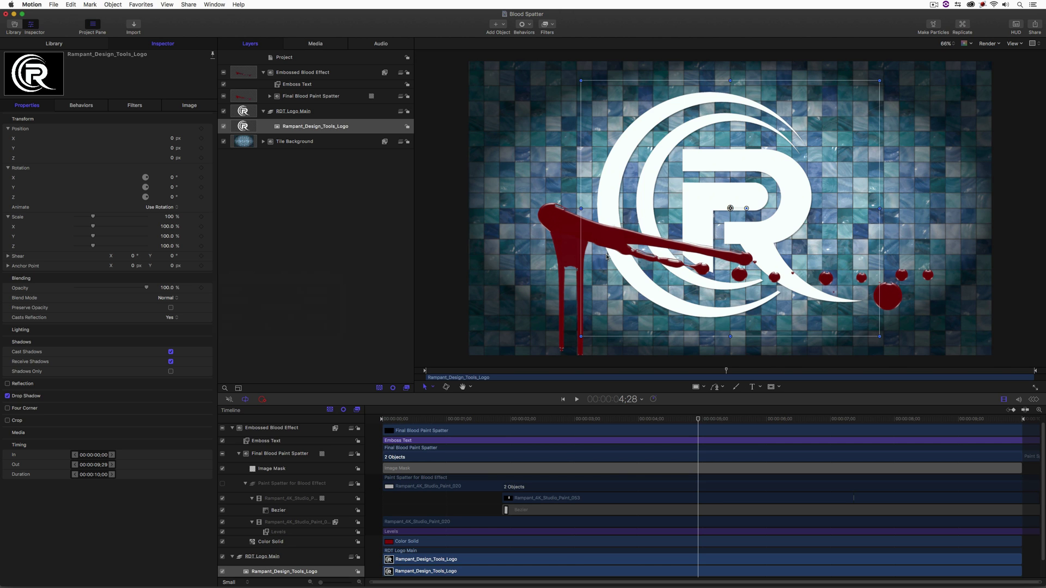
{"action": "left_click_drag", "start_coordinate": [291, 127], "coordinate": [265, 115]}
{"action": "left_click", "coordinate": [291, 111]}
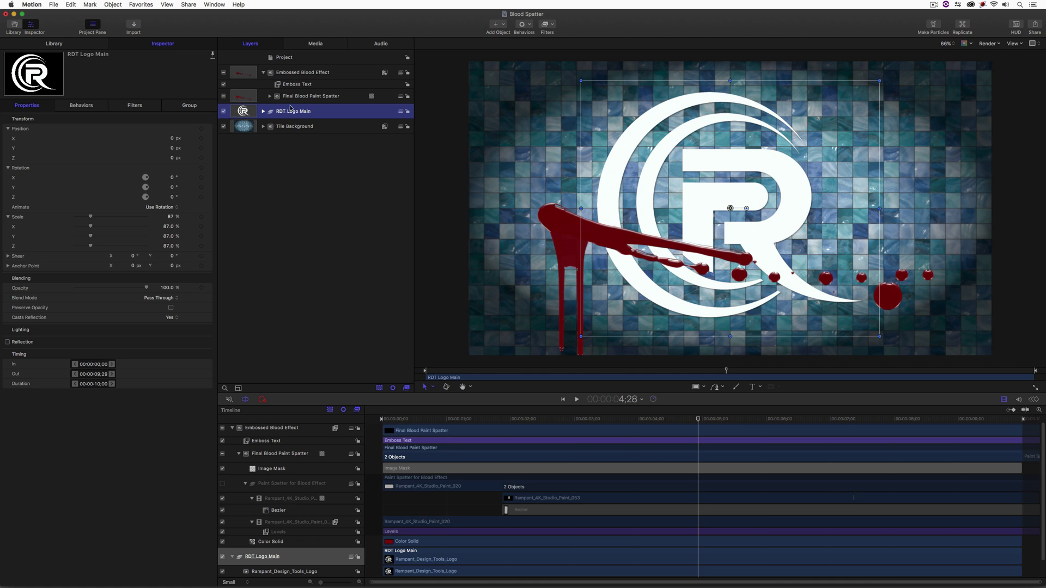
Hide the RDT Logo Main group, collapse Embossed Blood Effect, and duplicate the hidden logo group.
{"action": "left_click", "coordinate": [223, 111]}
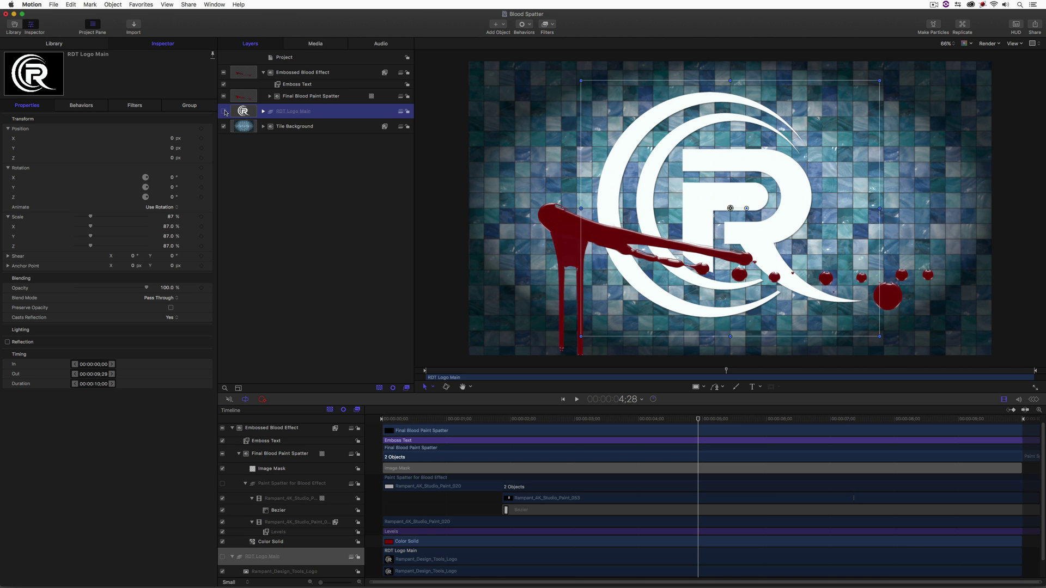
{"action": "left_click", "coordinate": [264, 72]}
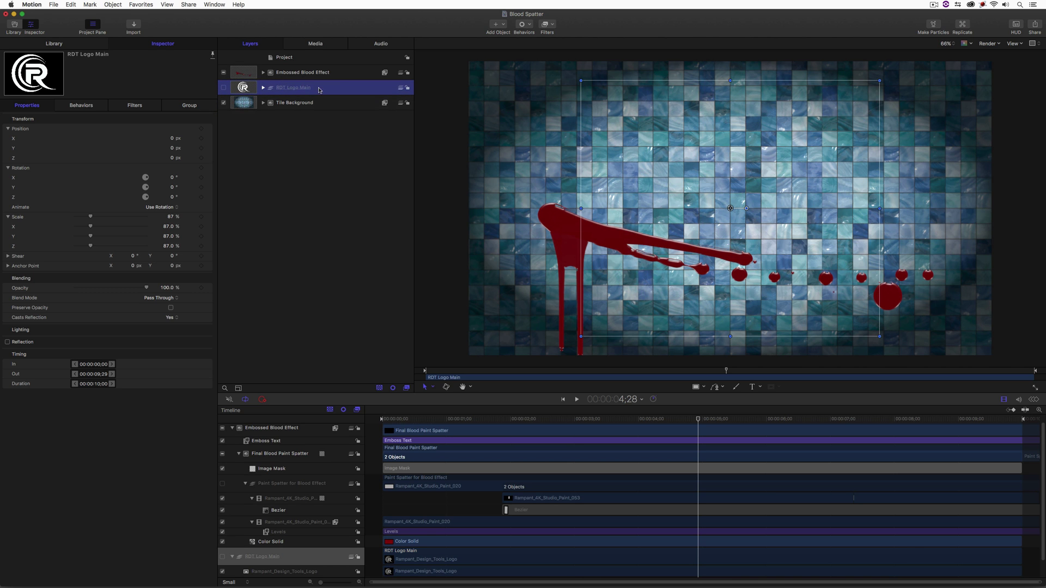
{"action": "key", "text": "super+d"}
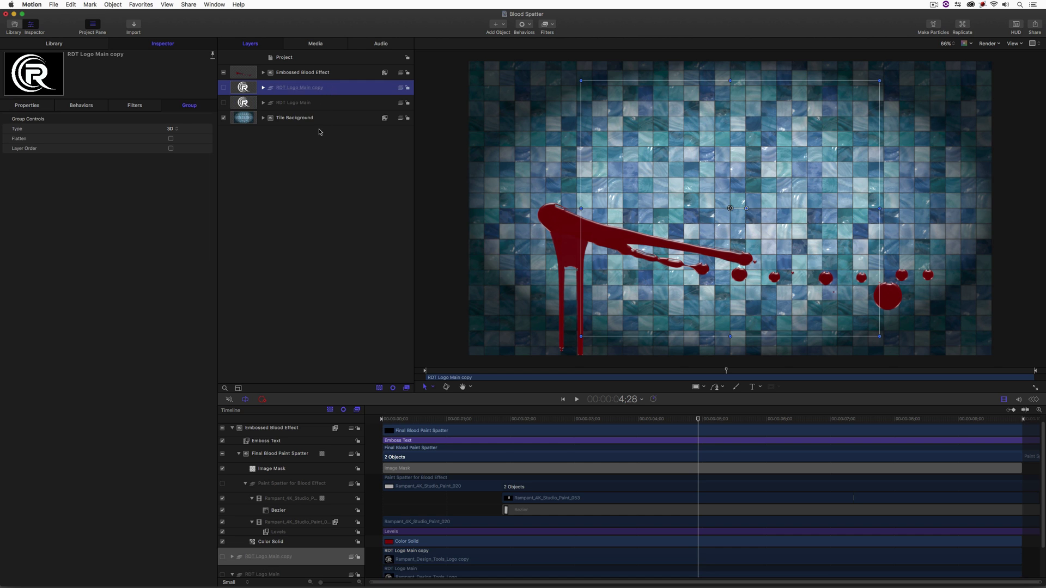
{"action": "left_click", "coordinate": [304, 161]}
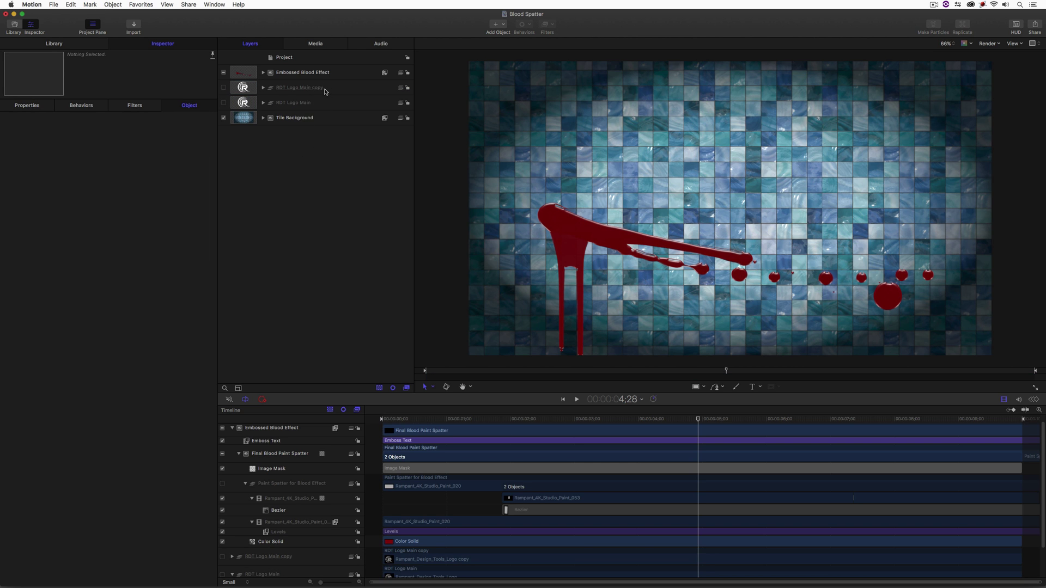
Duplicate the Embossed Blood Effect group and rename the copy as Embossed Blood Effect Foreground.
{"action": "left_click", "coordinate": [343, 73]}
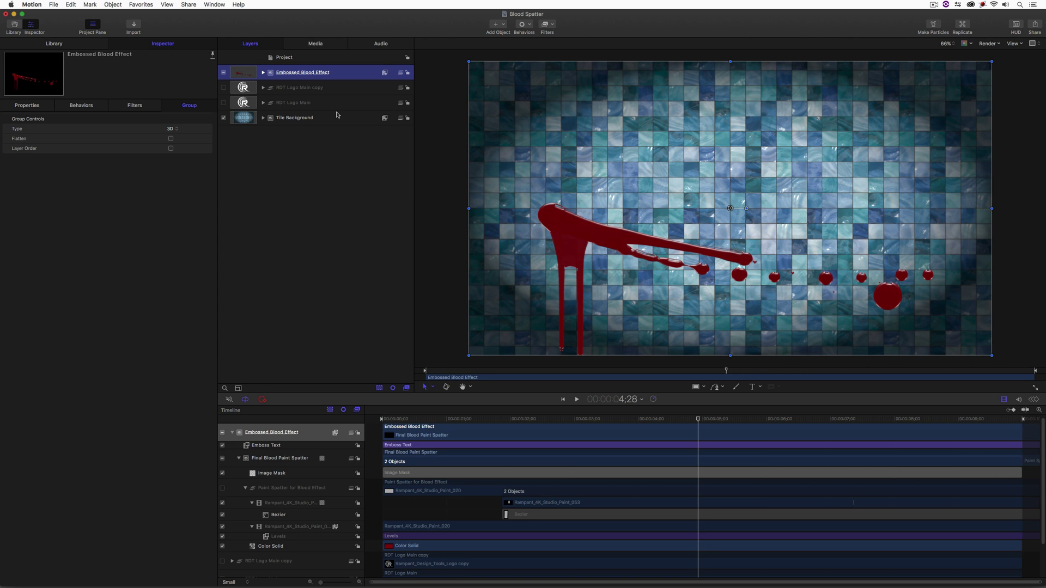
{"action": "key", "text": "super+d"}
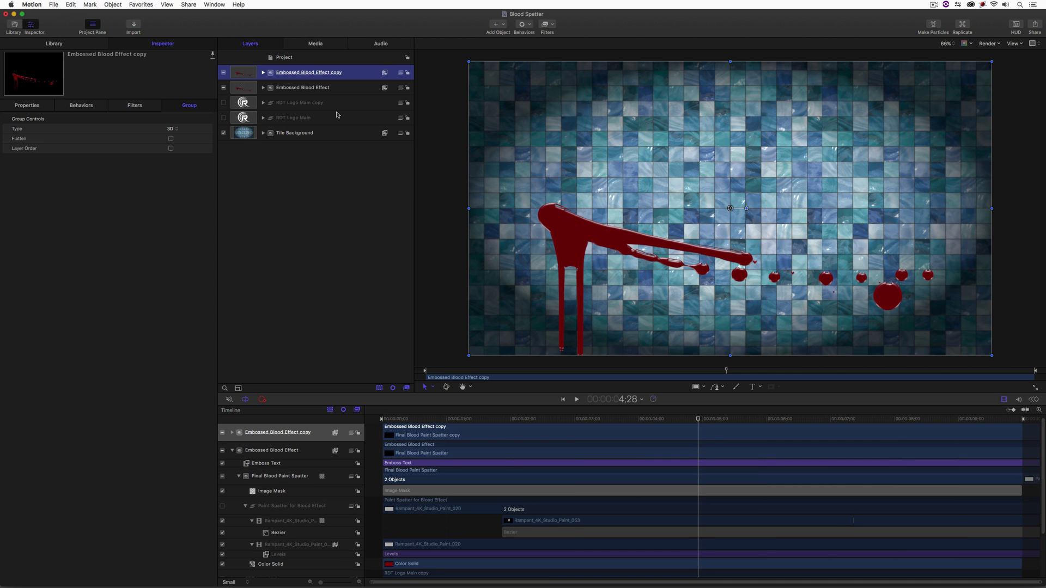
{"action": "double_click", "coordinate": [314, 75]}
{"action": "double_click", "coordinate": [356, 75]}
{"action": "type", "text": "Foreground"}
{"action": "key", "text": "Return"}
Rename the original Embossed Blood Effect group as Embossed Blood Effect Background.
{"action": "left_click", "coordinate": [318, 88]}
{"action": "left_click", "coordinate": [319, 88]}
{"action": "type", "text": "Background"}
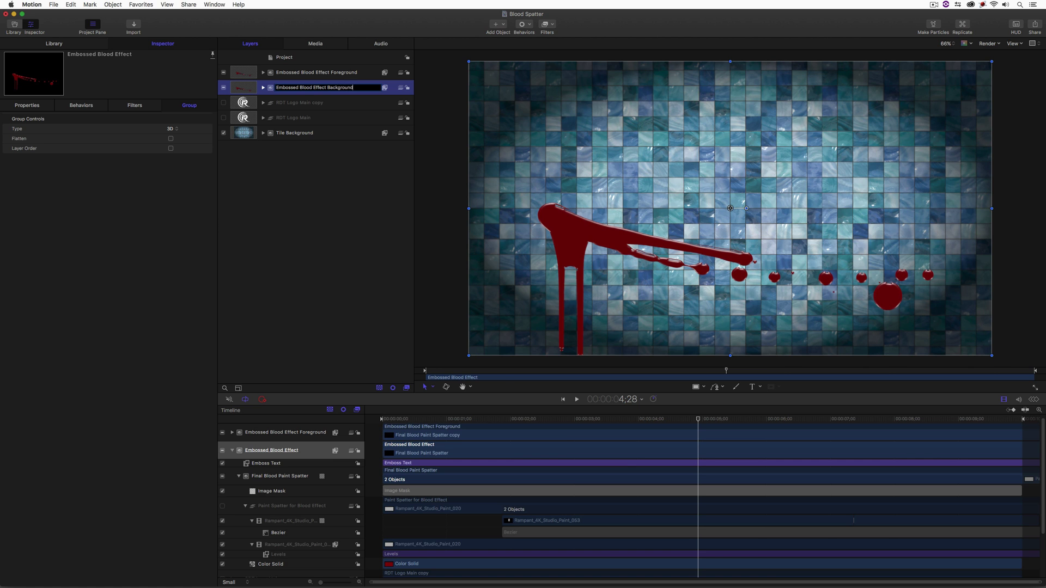
{"action": "key", "text": "Return"}
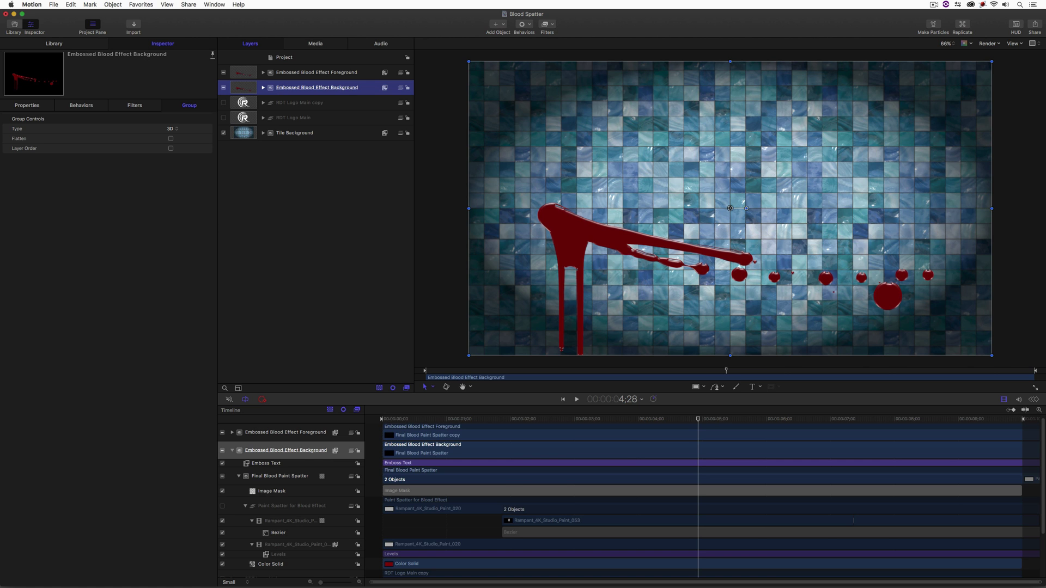
Rename the RDT Logo Main copy group as RDT Logo Main Foreground.
{"action": "left_click", "coordinate": [312, 74]}
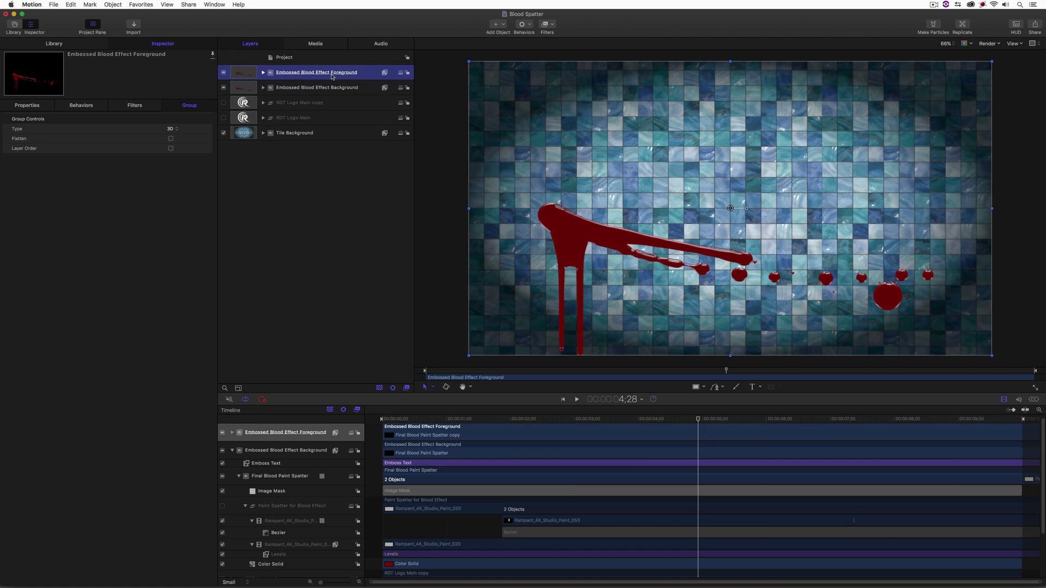
{"action": "double_click", "coordinate": [314, 102]}
{"action": "type", "text": "Foreg"}
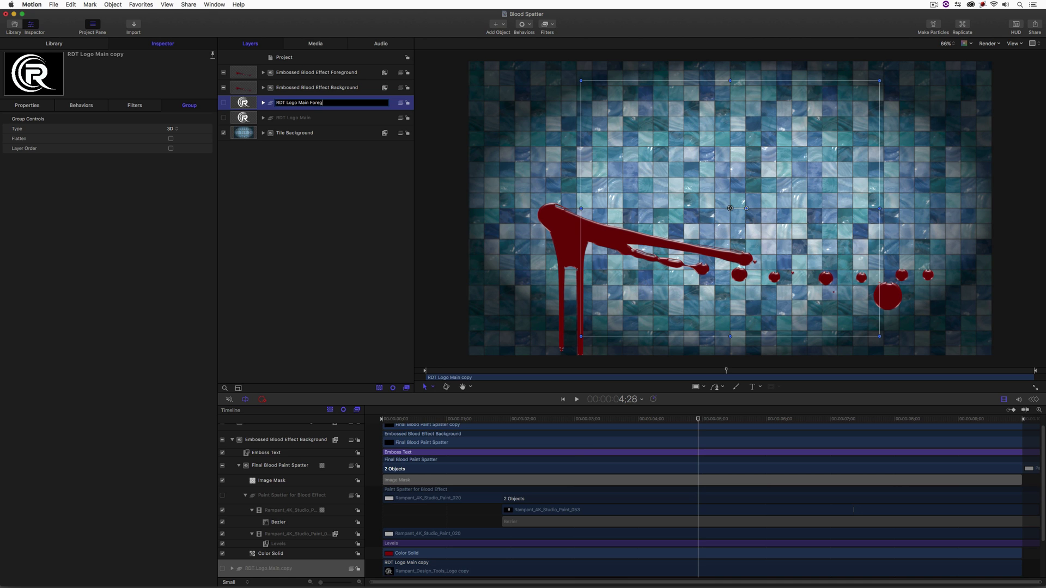
{"action": "type", "text": "round"}
{"action": "key", "text": "Return"}
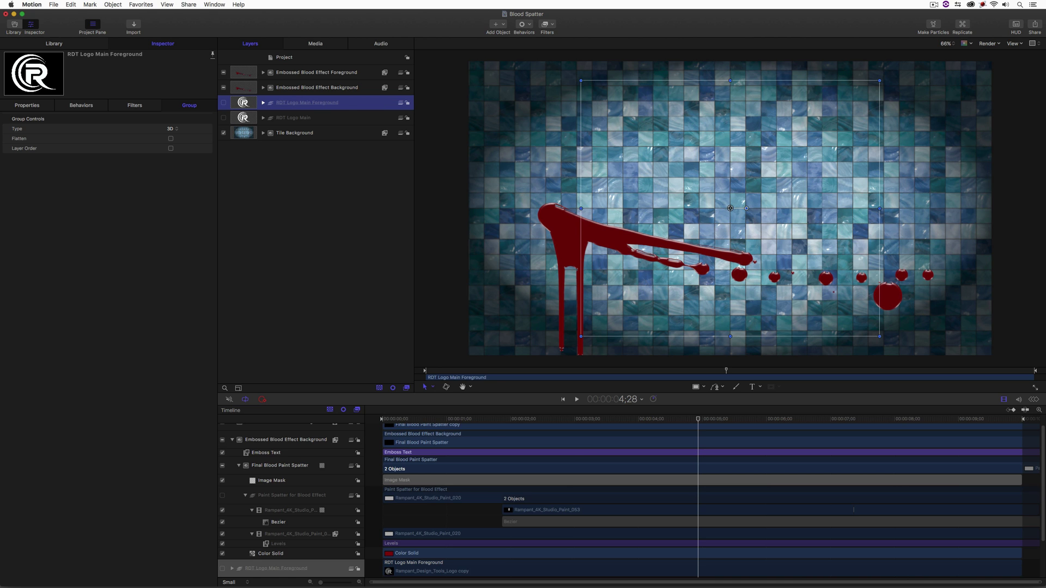
Duplicate the RDT Logo Main Foreground group and rename the duplicate as RDT Logo Main Background.
{"action": "key", "text": "super+d"}
{"action": "double_click", "coordinate": [343, 104]}
{"action": "left_click_drag", "start_coordinate": [311, 103], "coordinate": [393, 107]}
{"action": "key", "text": "BackSpace"}
{"action": "key", "text": "BackSpace"}
{"action": "type", "text": "Background"}
{"action": "key", "text": "Return"}
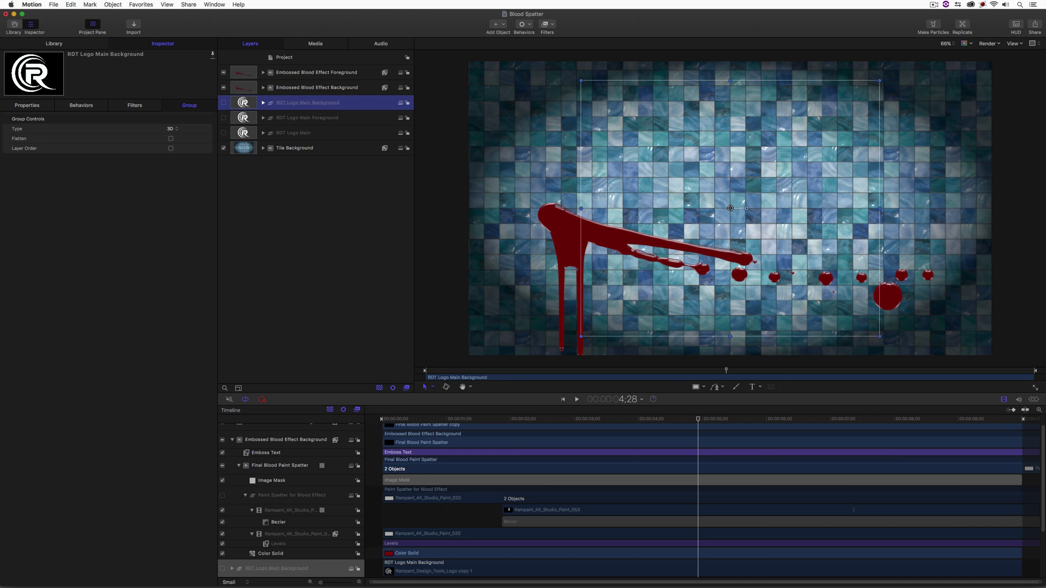
Move RDT Logo Main Foreground into Embossed Blood Effect Foreground and RDT Logo Main Background into Embossed Blood Effect Background, collapsing both parent groups.
{"action": "left_click_drag", "start_coordinate": [293, 120], "coordinate": [319, 91]}
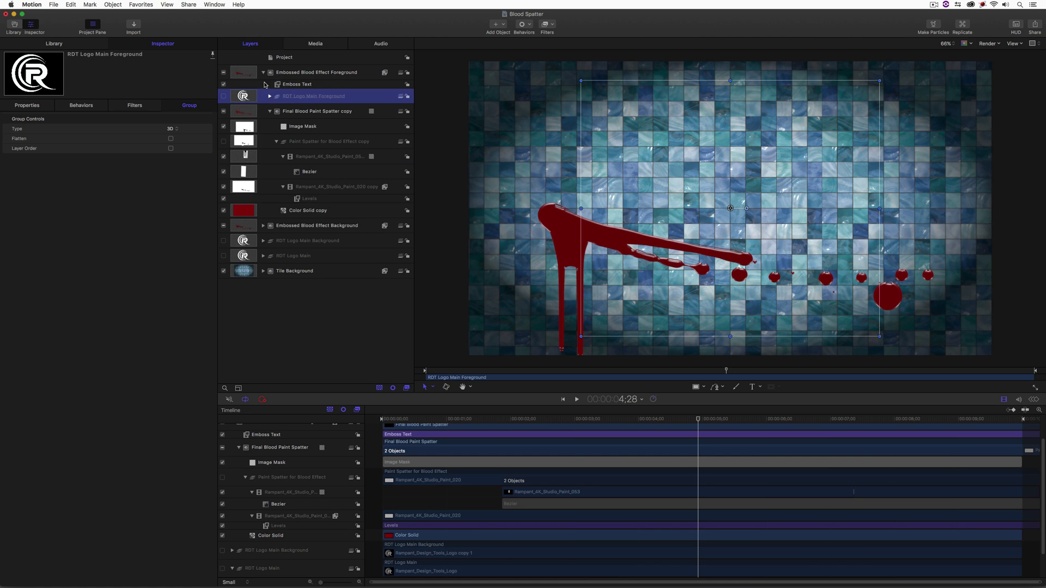
{"action": "left_click", "coordinate": [263, 73]}
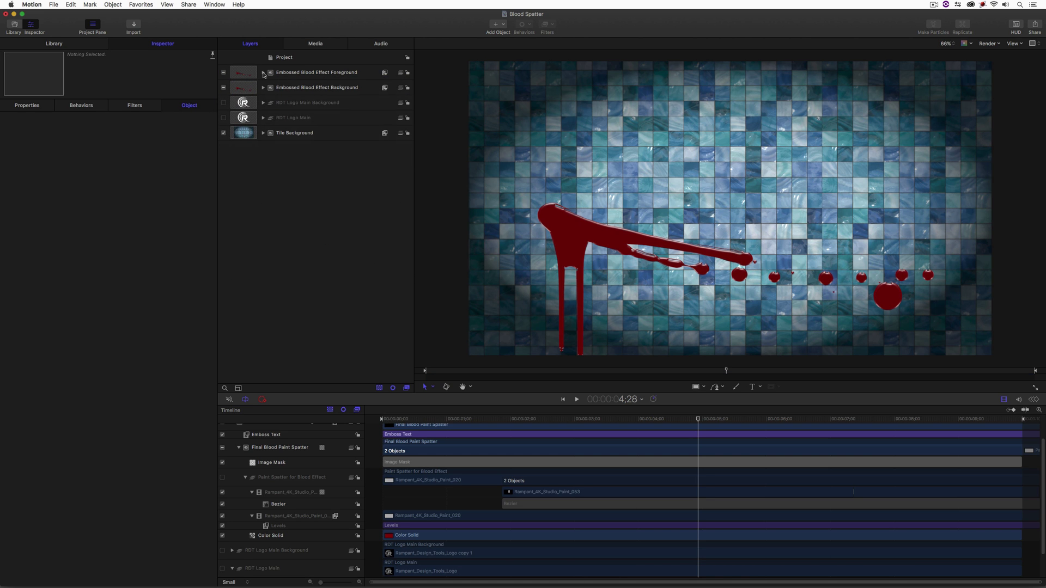
{"action": "left_click", "coordinate": [354, 106]}
{"action": "left_click_drag", "start_coordinate": [351, 106], "coordinate": [278, 88]}
{"action": "left_click", "coordinate": [264, 87]}
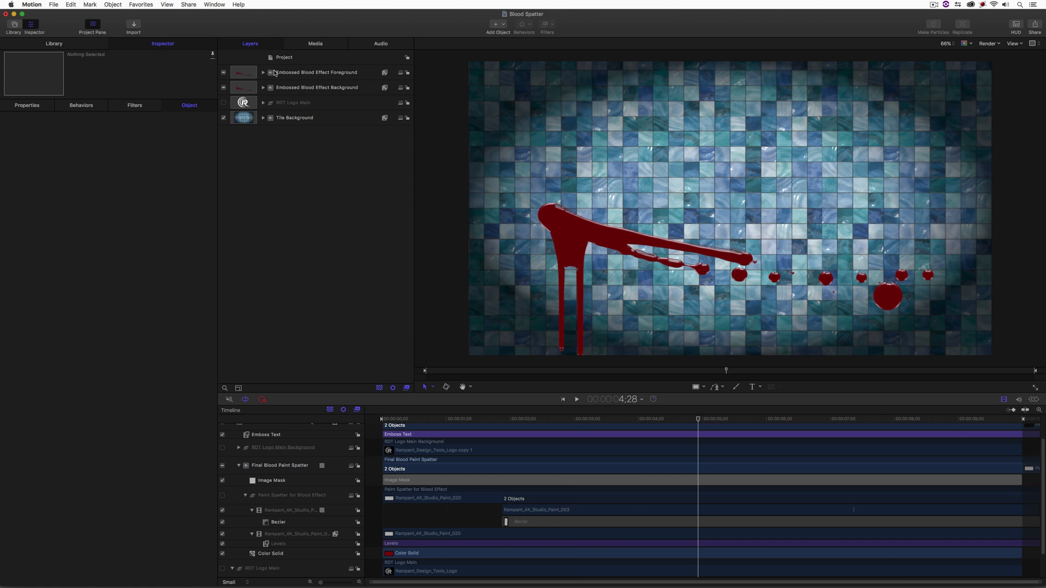
Add an image mask to Embossed Blood Effect Foreground, using RDT Logo Main Foreground as the mask source.
{"action": "left_click", "coordinate": [278, 73]}
{"action": "left_click", "coordinate": [264, 73]}
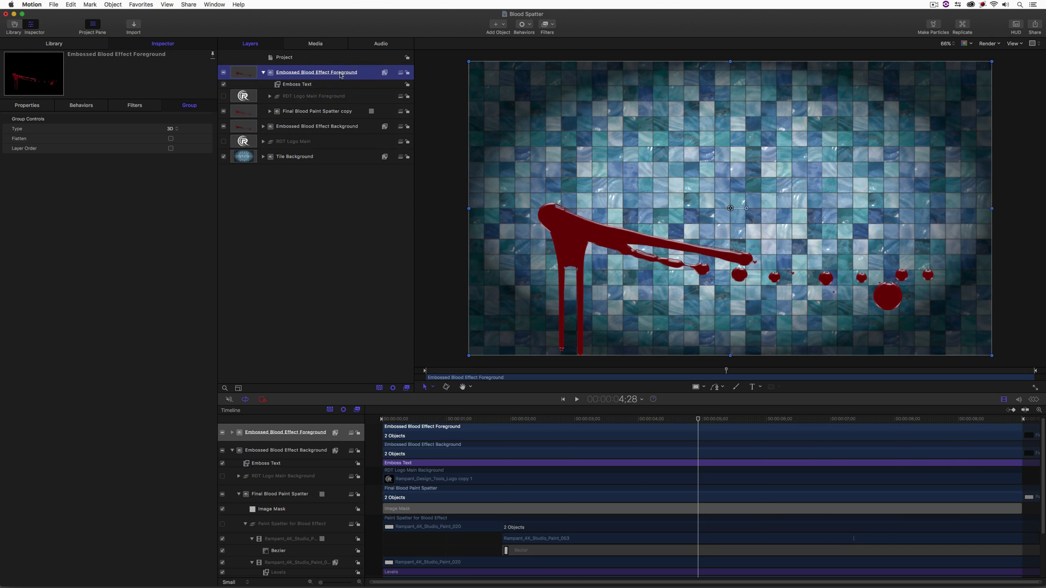
{"action": "right_click", "coordinate": [370, 73]}
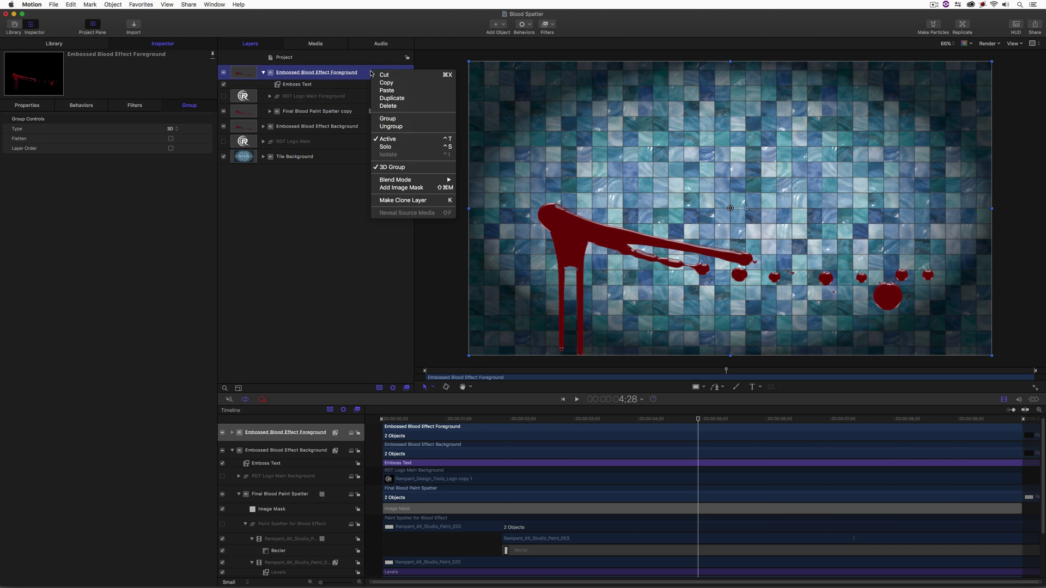
{"action": "left_click", "coordinate": [401, 189]}
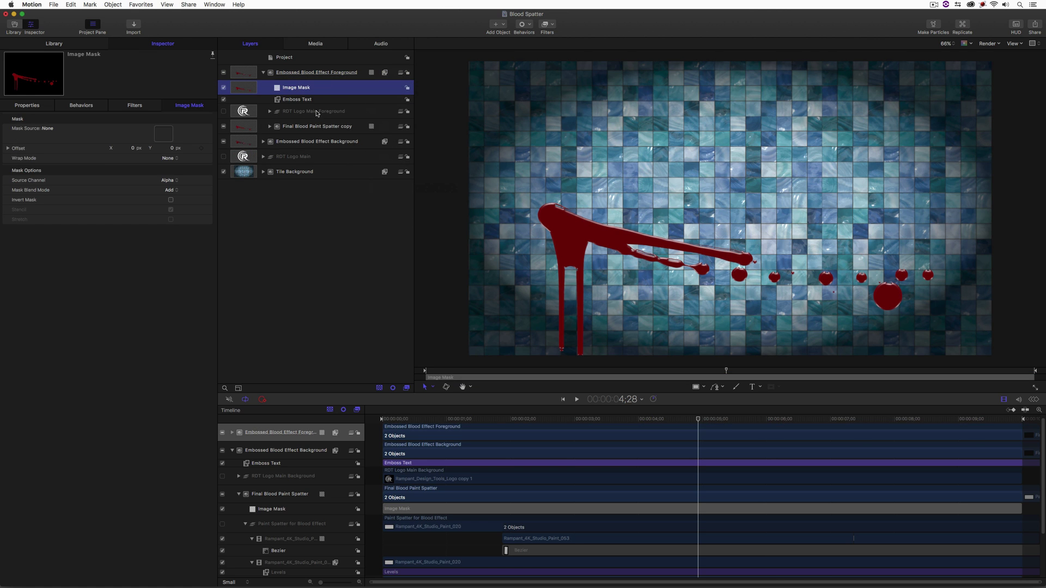
{"action": "left_click", "coordinate": [350, 113]}
{"action": "left_click_drag", "start_coordinate": [353, 113], "coordinate": [306, 88]}
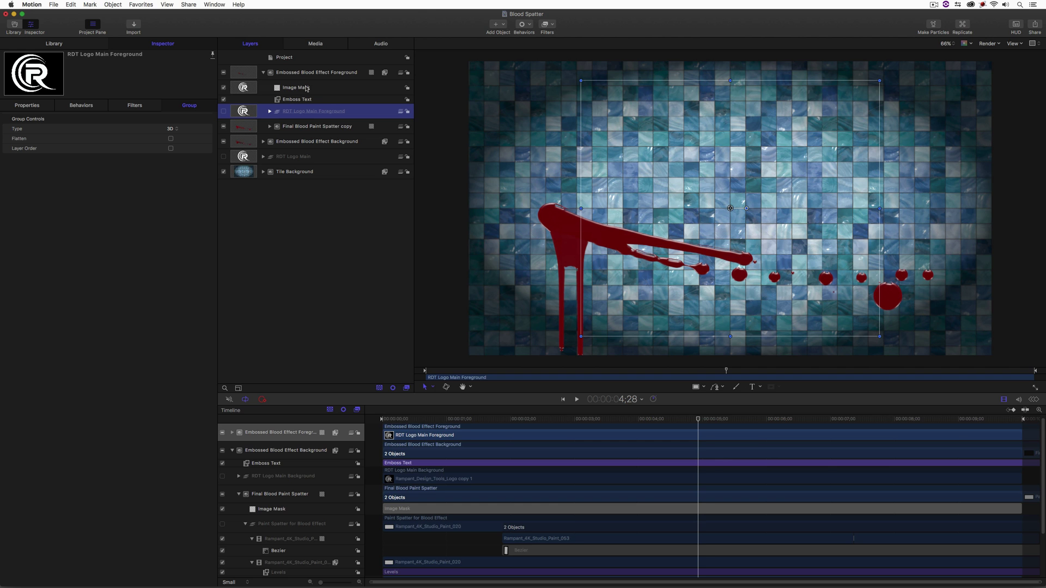
{"action": "left_click", "coordinate": [321, 89]}
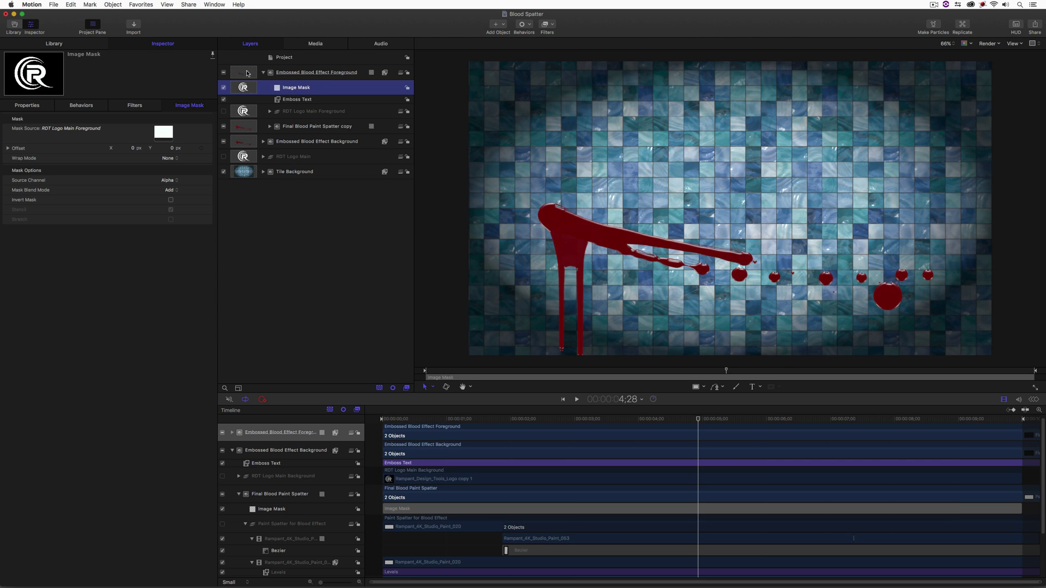
Hide Embossed Blood Effect Background to check the masked foreground, then swap visibility so only the background blood group shows.
{"action": "left_click", "coordinate": [223, 142]}
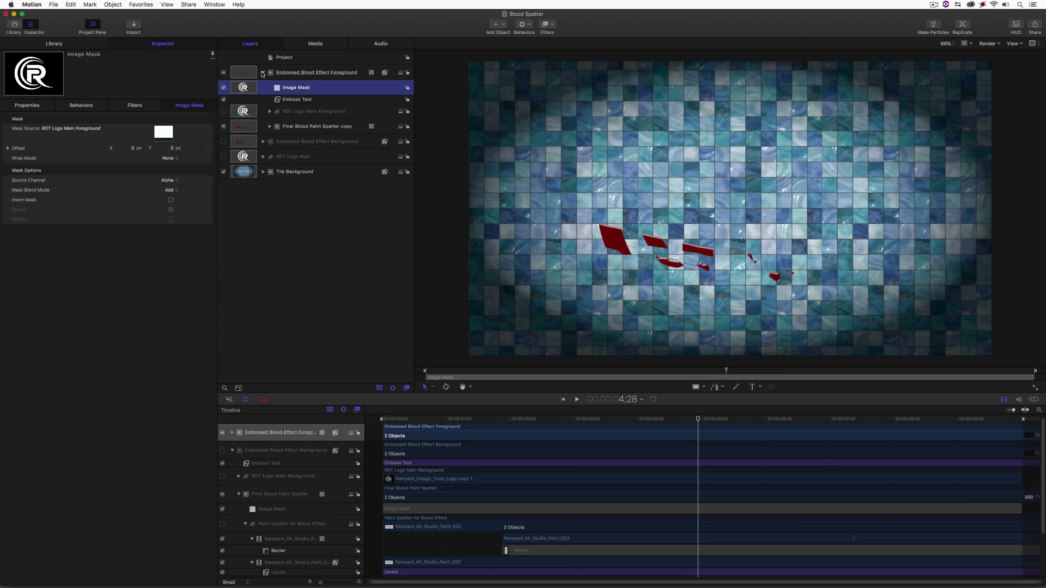
{"action": "left_click", "coordinate": [262, 73]}
{"action": "left_click", "coordinate": [223, 73]}
{"action": "left_click", "coordinate": [223, 87]}
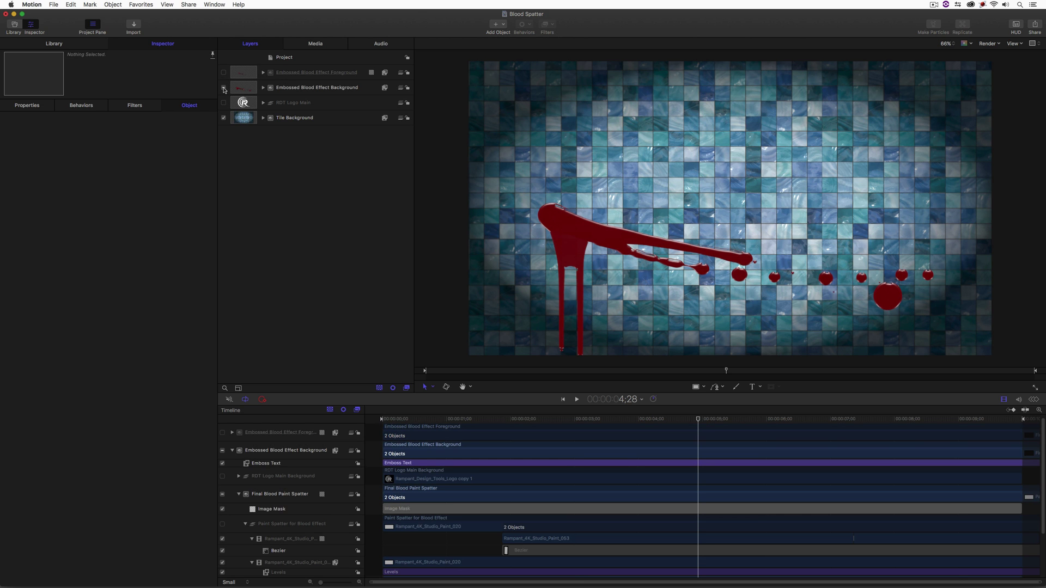
Add an image mask to Embossed Blood Effect Background, using RDT Logo Main Background as the mask source.
{"action": "left_click", "coordinate": [264, 88]}
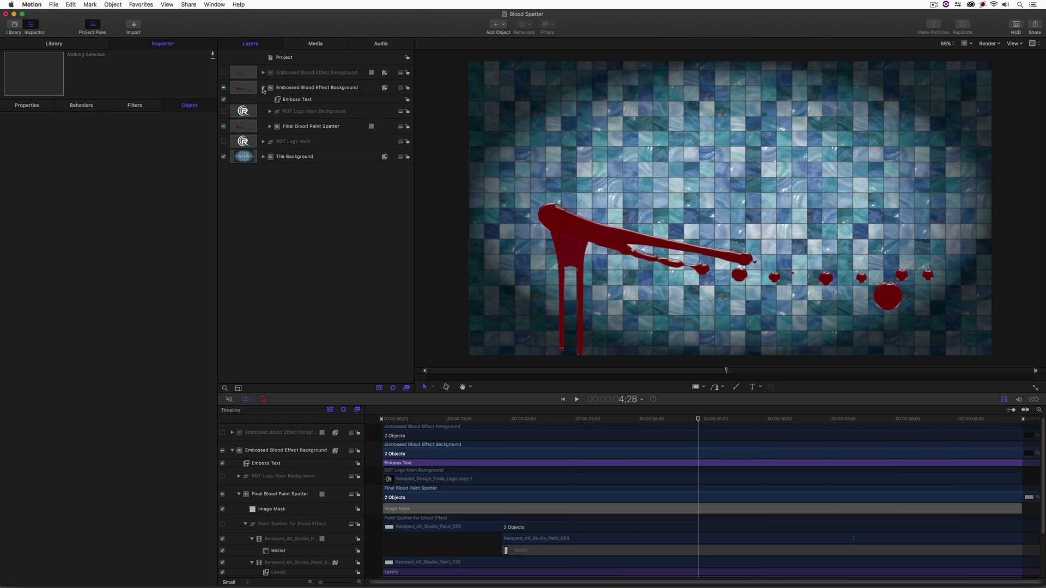
{"action": "right_click", "coordinate": [291, 92]}
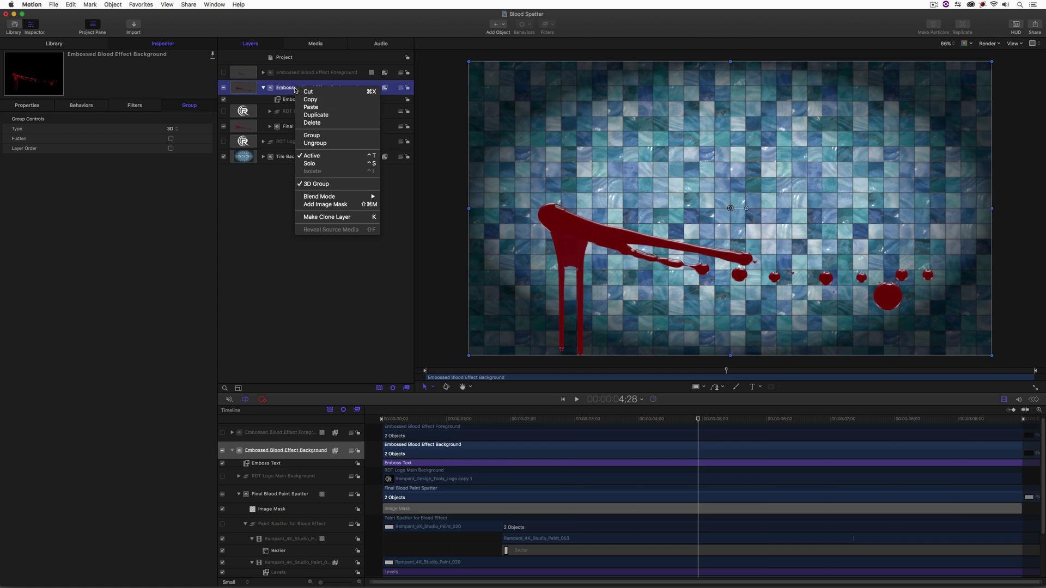
{"action": "left_click", "coordinate": [326, 205]}
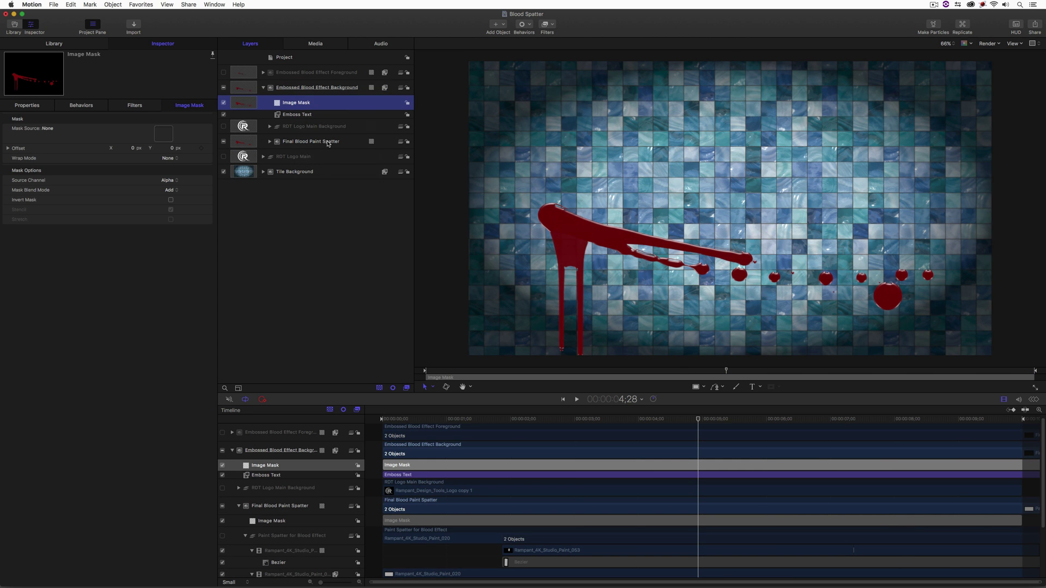
{"action": "left_click", "coordinate": [338, 127]}
{"action": "left_click_drag", "start_coordinate": [351, 127], "coordinate": [309, 104]}
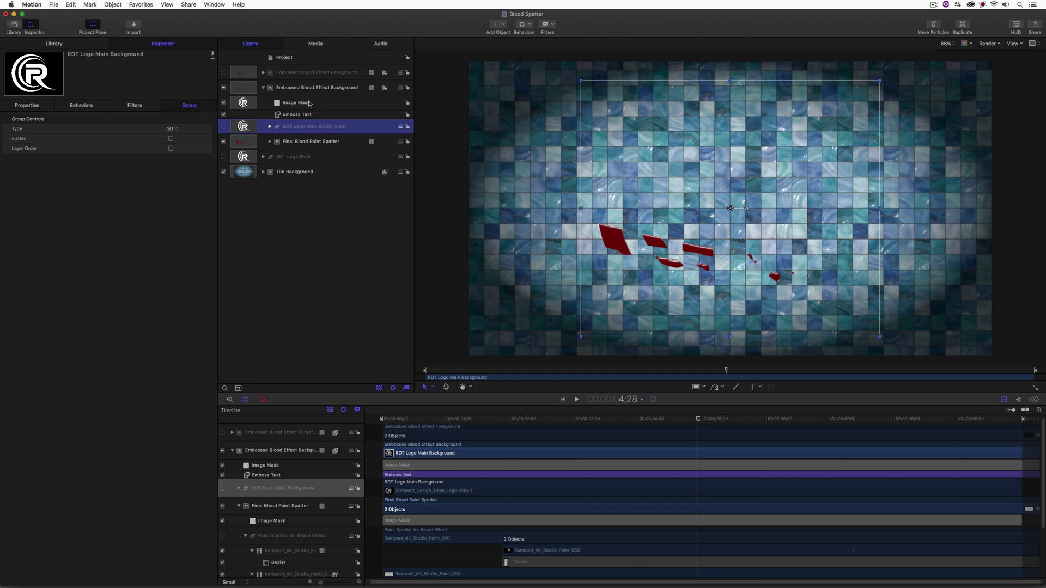
{"action": "left_click", "coordinate": [325, 103]}
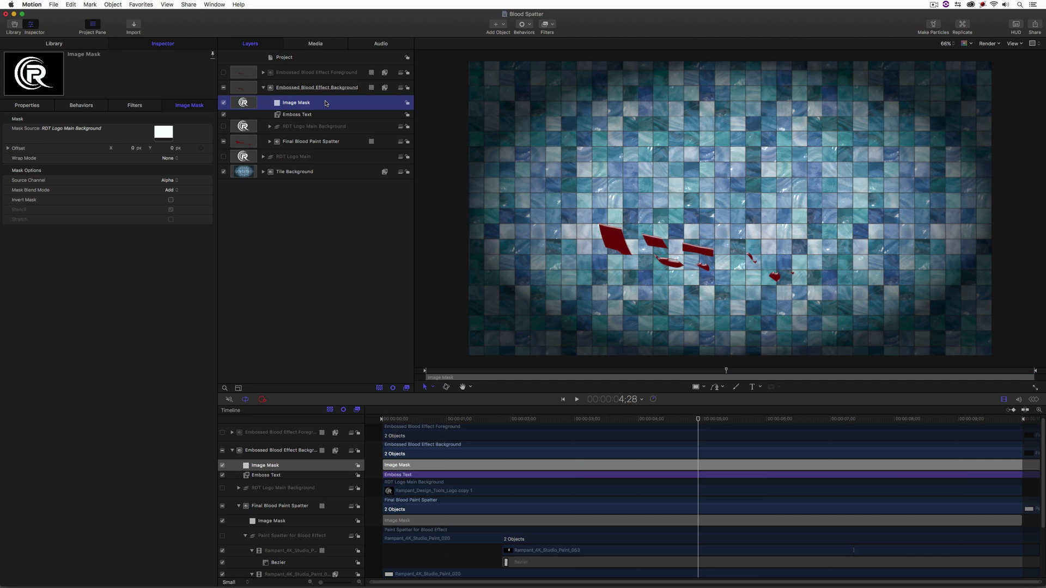
Invert the background group's image mask, collapse the group and show Embossed Blood Effect Foreground again.
{"action": "key", "text": "F7"}
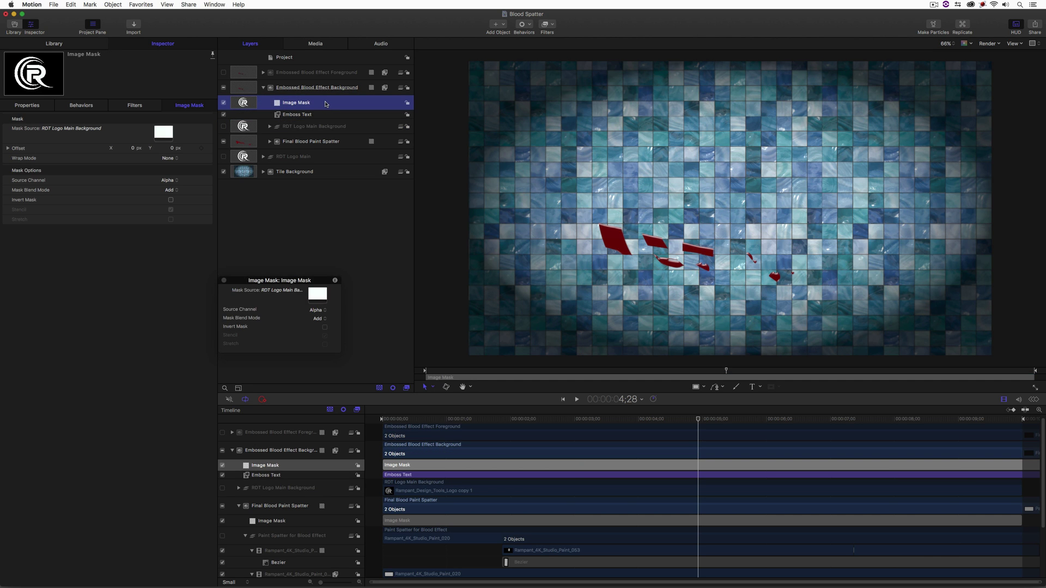
{"action": "left_click", "coordinate": [326, 328]}
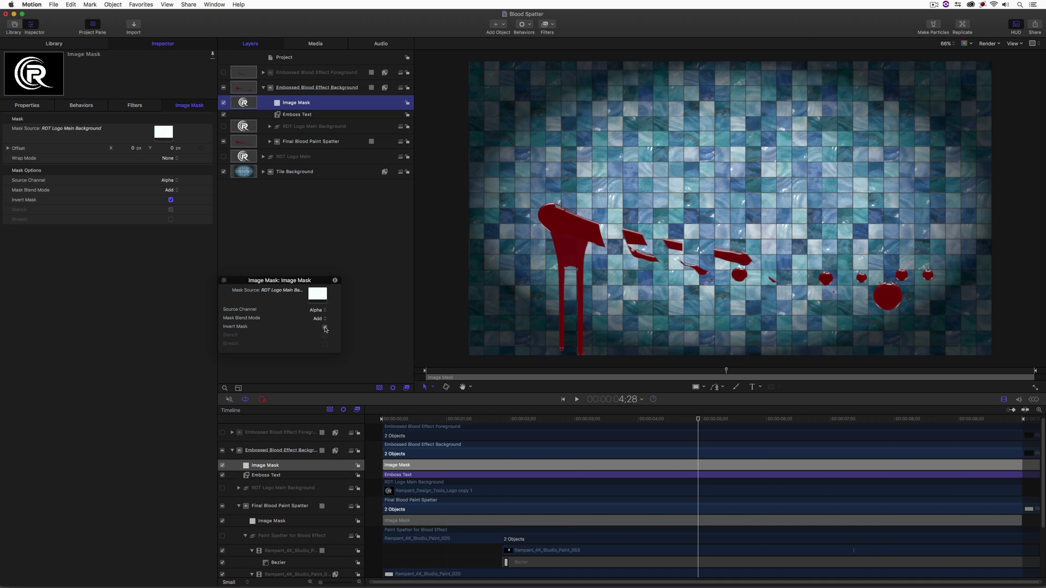
{"action": "left_click", "coordinate": [263, 88]}
{"action": "left_click", "coordinate": [263, 72]}
{"action": "left_click", "coordinate": [223, 73]}
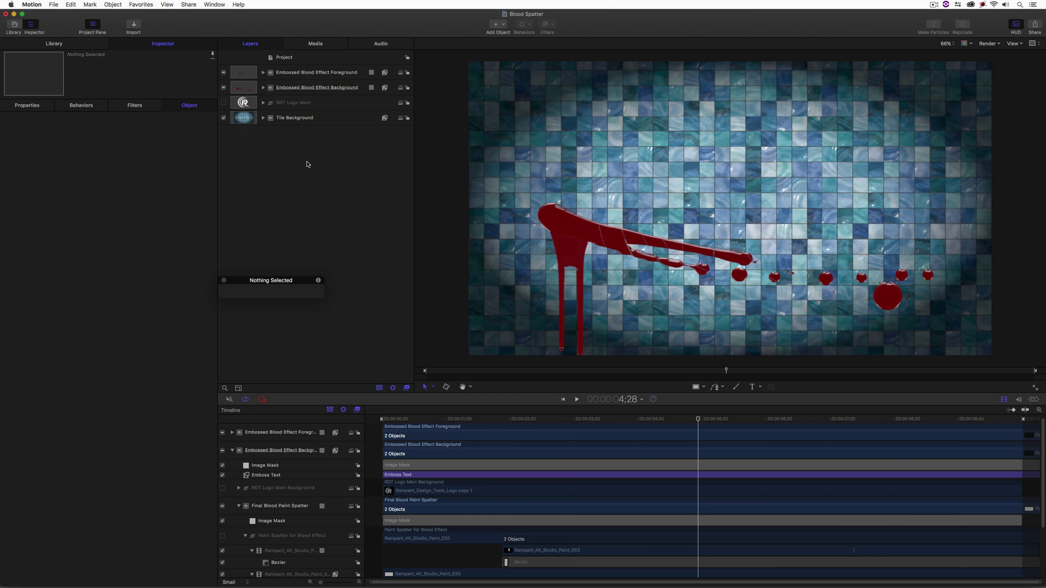
Create a new empty group above the blood effect groups and set the canvas channel display to Color.
{"action": "right_click", "coordinate": [306, 168]}
{"action": "left_click", "coordinate": [313, 170]}
{"action": "key", "text": "shift+r"}
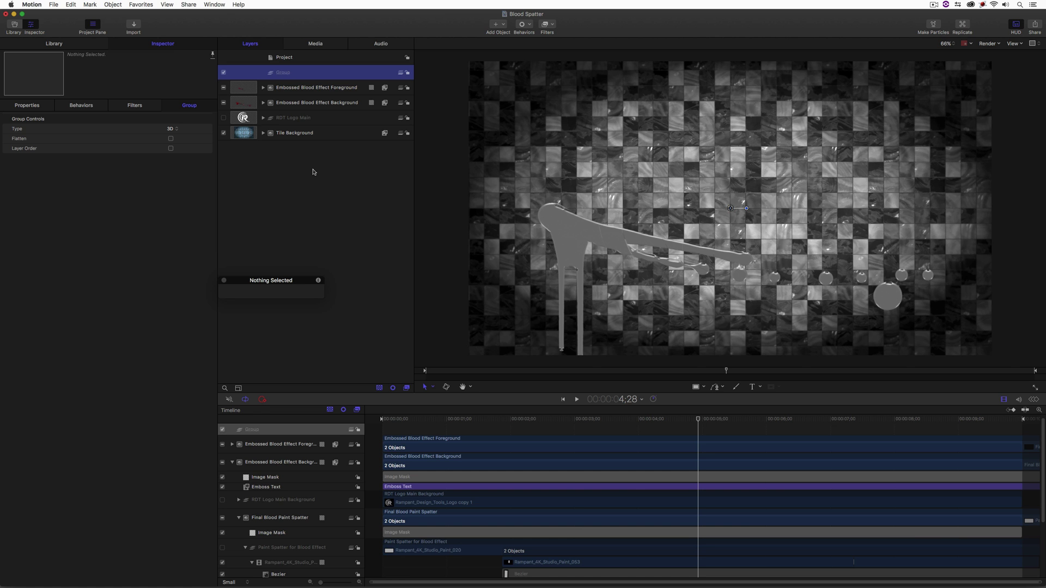
{"action": "left_click", "coordinate": [968, 44]}
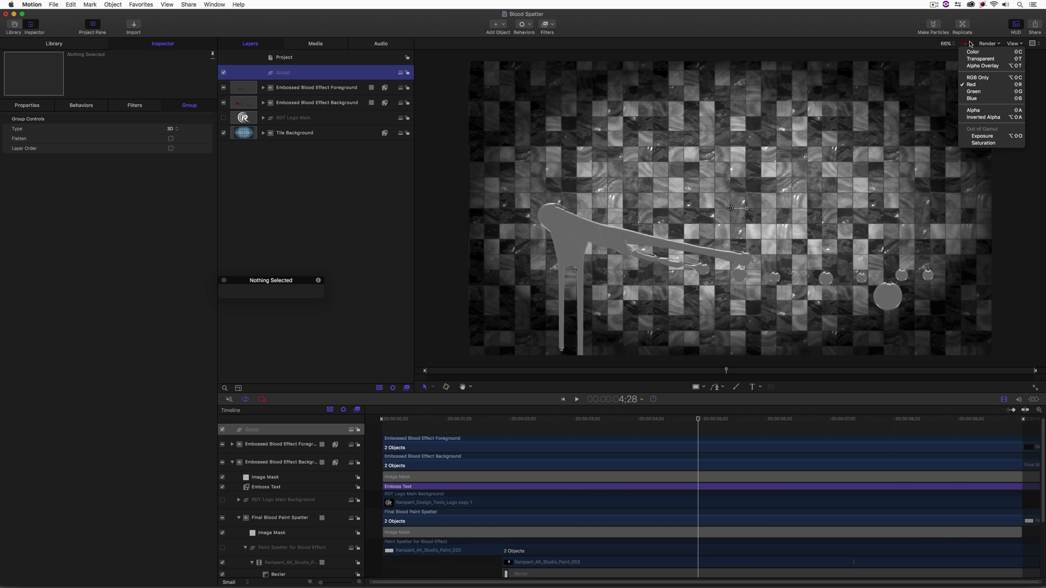
{"action": "left_click", "coordinate": [973, 53]}
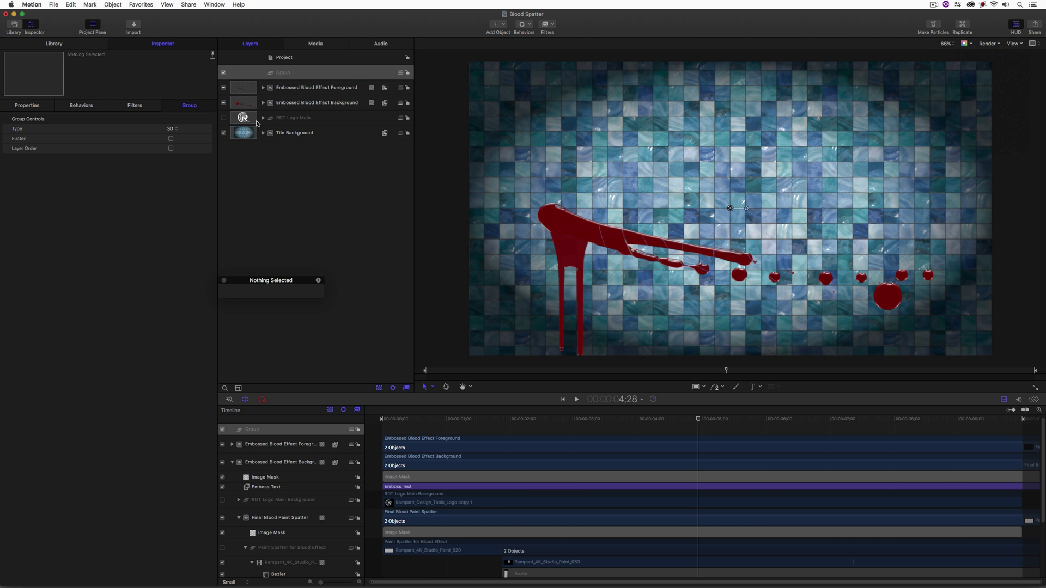
Rename the new empty group as RDT Logo with Blood.
{"action": "double_click", "coordinate": [283, 73]}
{"action": "type", "text": "RDT Logo w"}
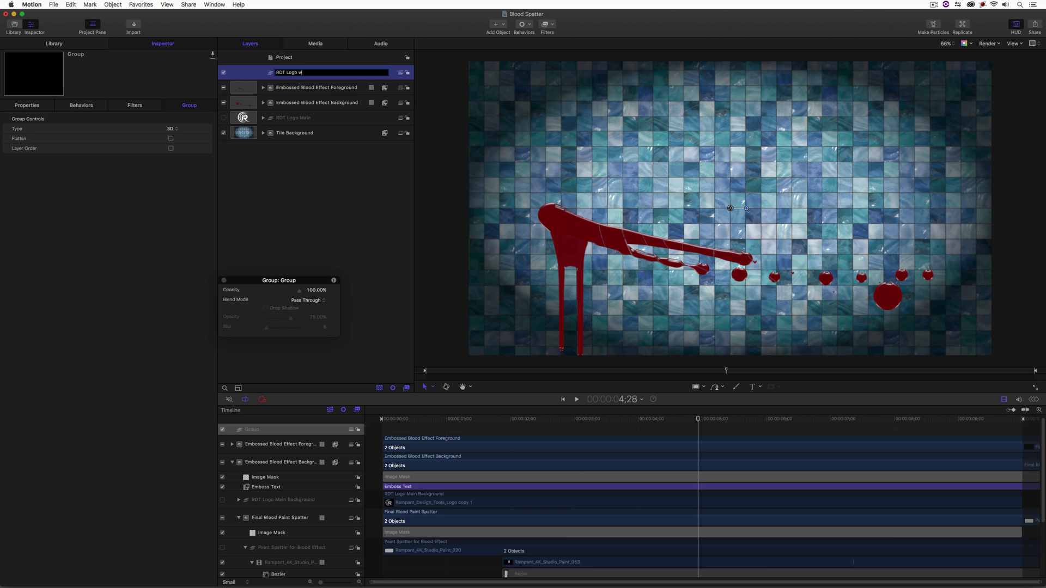
{"action": "type", "text": "ith Blood"}
{"action": "key", "text": "Return"}
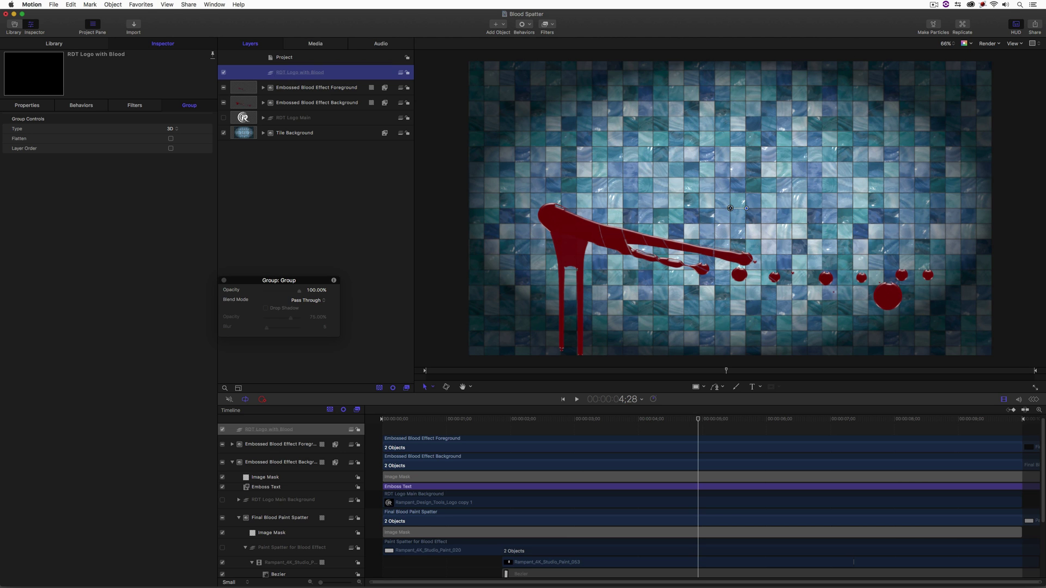
Move RDT Logo Main and Embossed Blood Effect Foreground into RDT Logo with Blood, blood above logo, and show RDT Logo Main.
{"action": "left_click_drag", "start_coordinate": [291, 117], "coordinate": [305, 74]}
{"action": "left_click", "coordinate": [322, 103]}
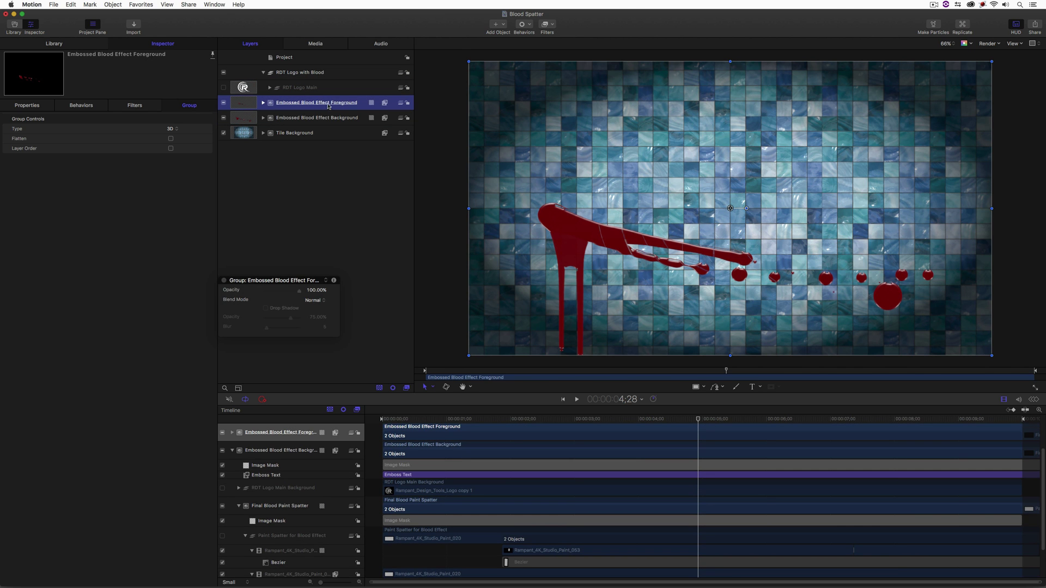
{"action": "left_click_drag", "start_coordinate": [360, 105], "coordinate": [267, 89]}
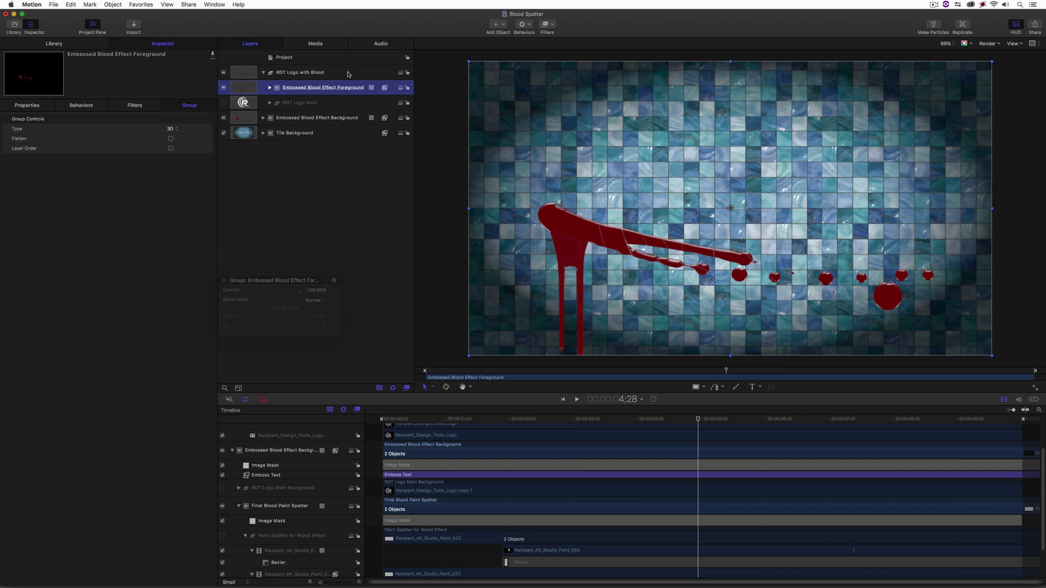
{"action": "left_click", "coordinate": [224, 103]}
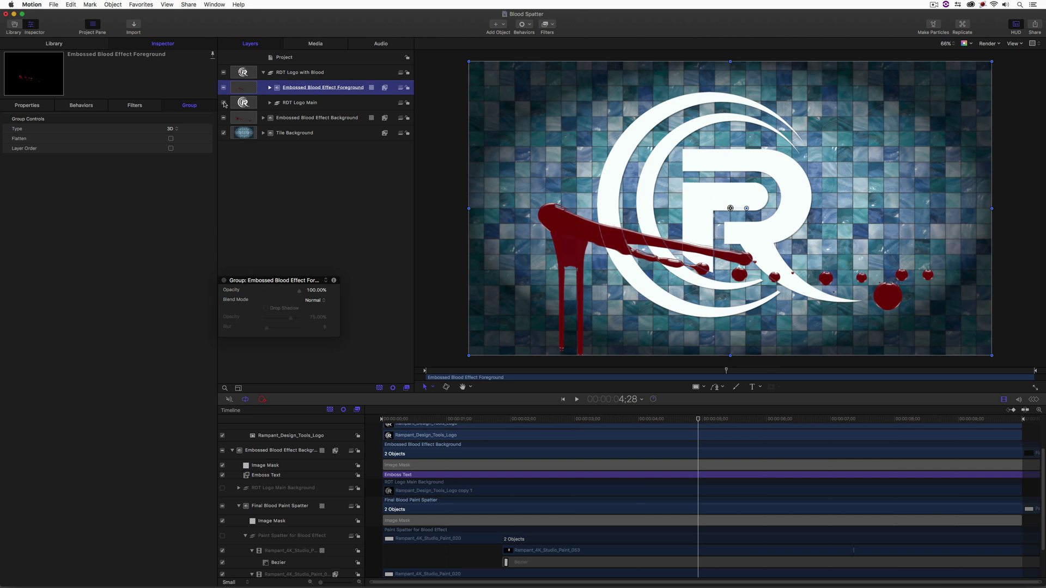
Set the Z position of the RDT Logo with Blood group to about 78 px.
{"action": "left_click", "coordinate": [336, 72]}
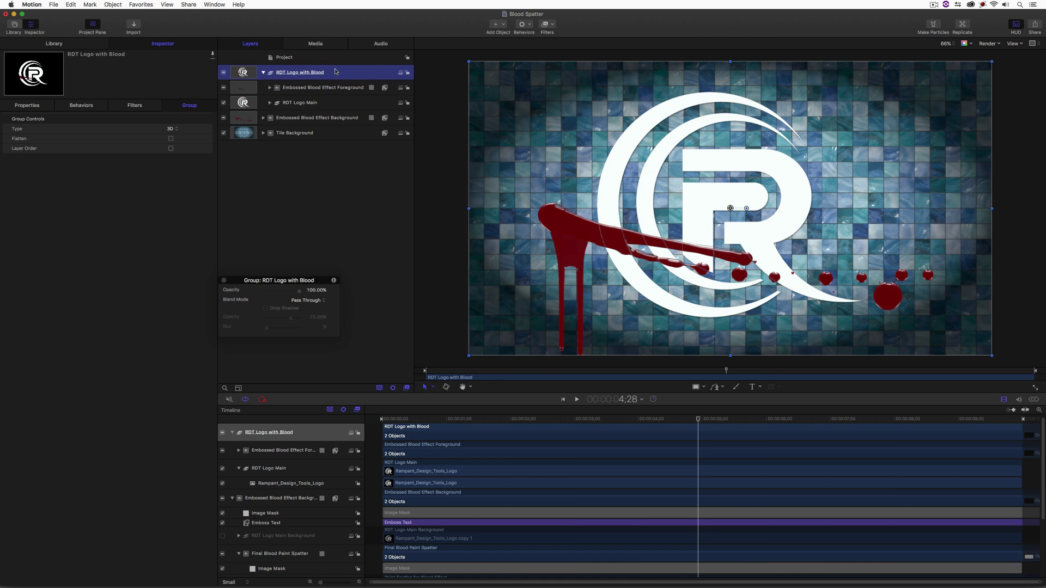
{"action": "left_click", "coordinate": [34, 105]}
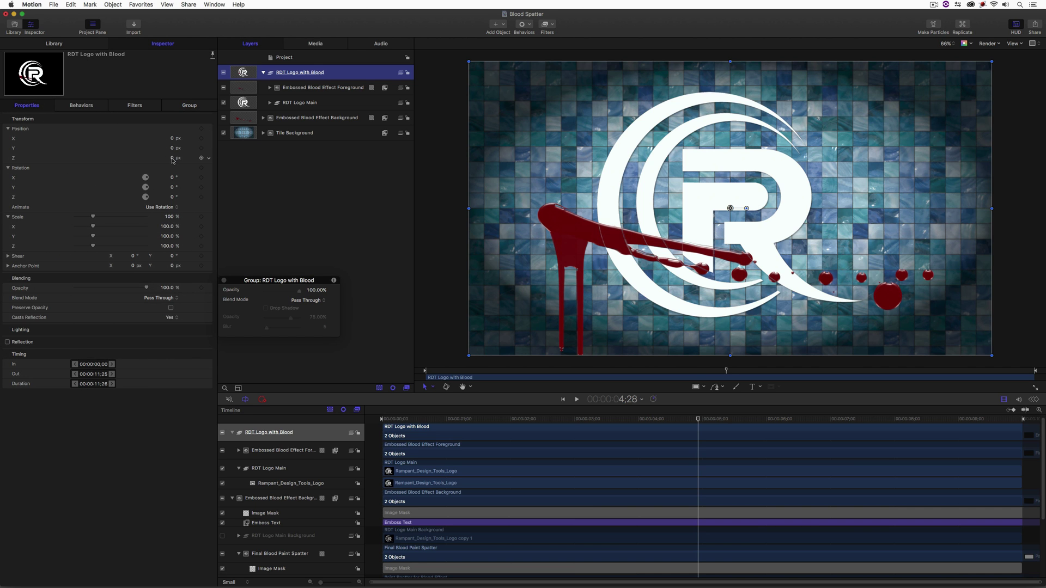
{"action": "left_click_drag", "start_coordinate": [168, 158], "coordinate": [206, 158]}
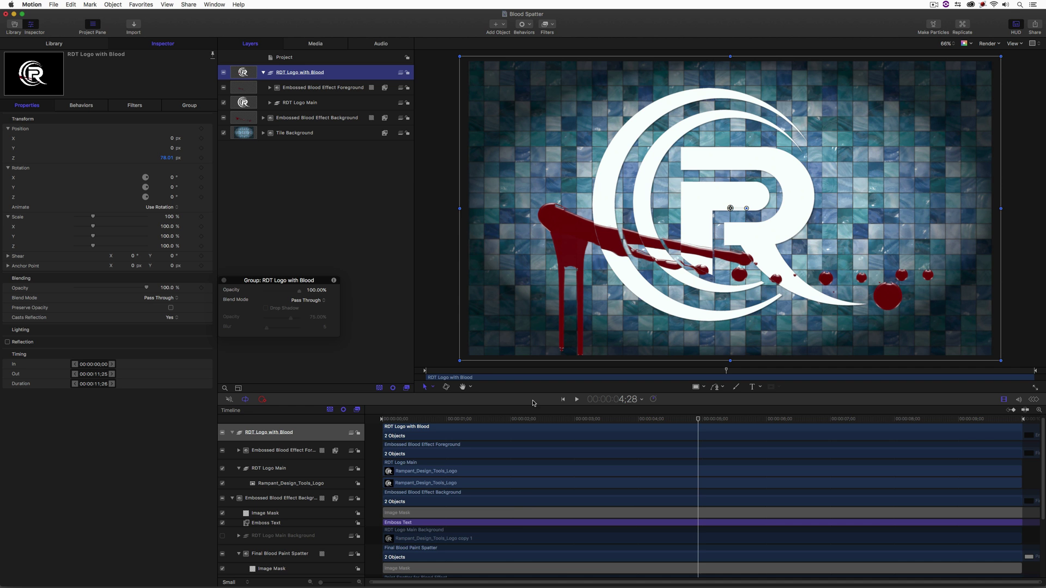
Play the composition from the start to check the blood hitting the raised logo, then return to the first frame.
{"action": "left_click_drag", "start_coordinate": [531, 419], "coordinate": [336, 417]}
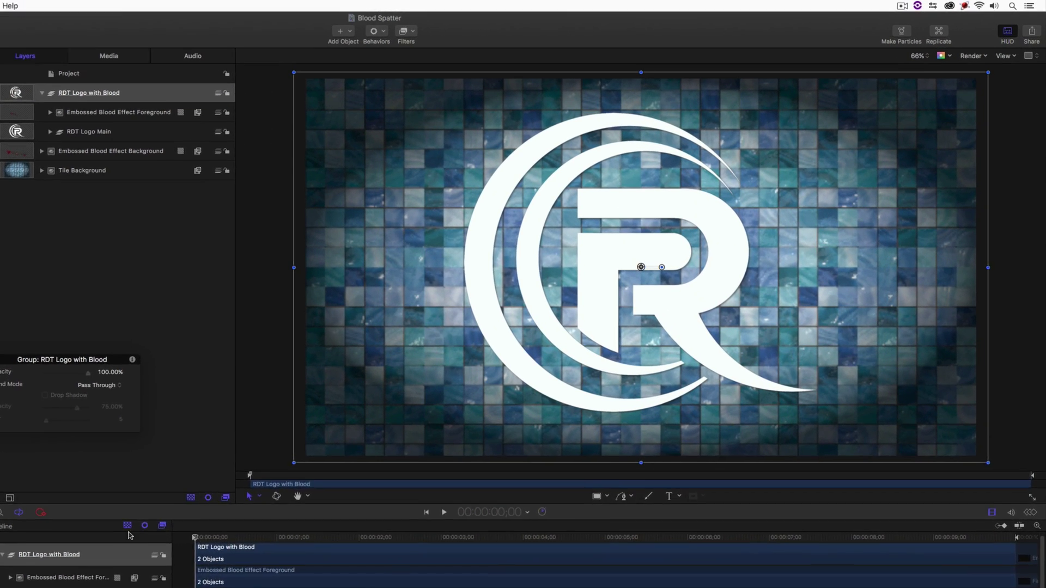
{"action": "key", "text": "space"}
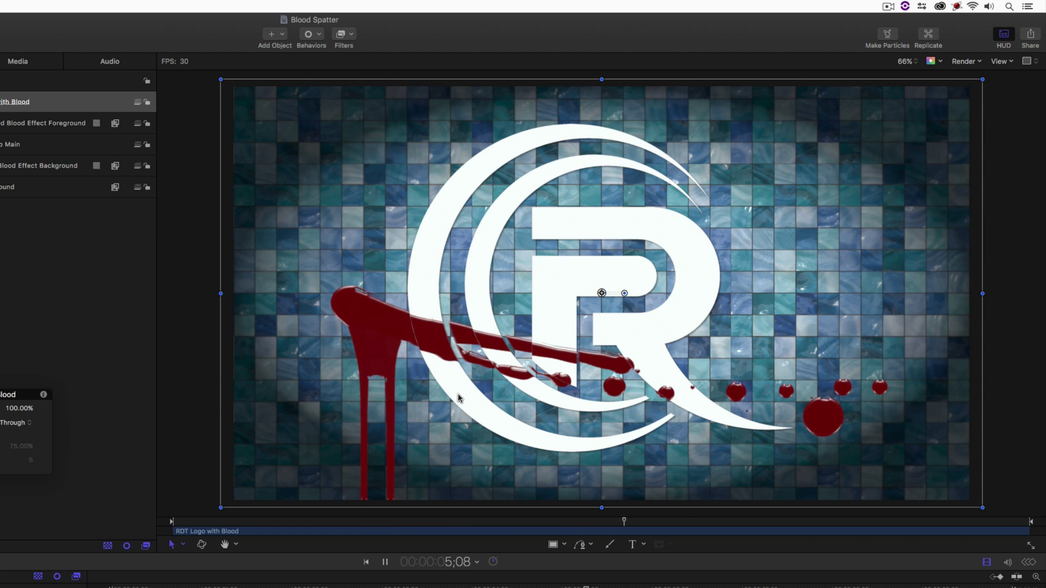
{"action": "key", "text": "space"}
{"action": "left_click", "coordinate": [327, 587]}
{"action": "left_click_drag", "start_coordinate": [327, 586], "coordinate": [202, 587]}
{"action": "key", "text": "Home"}
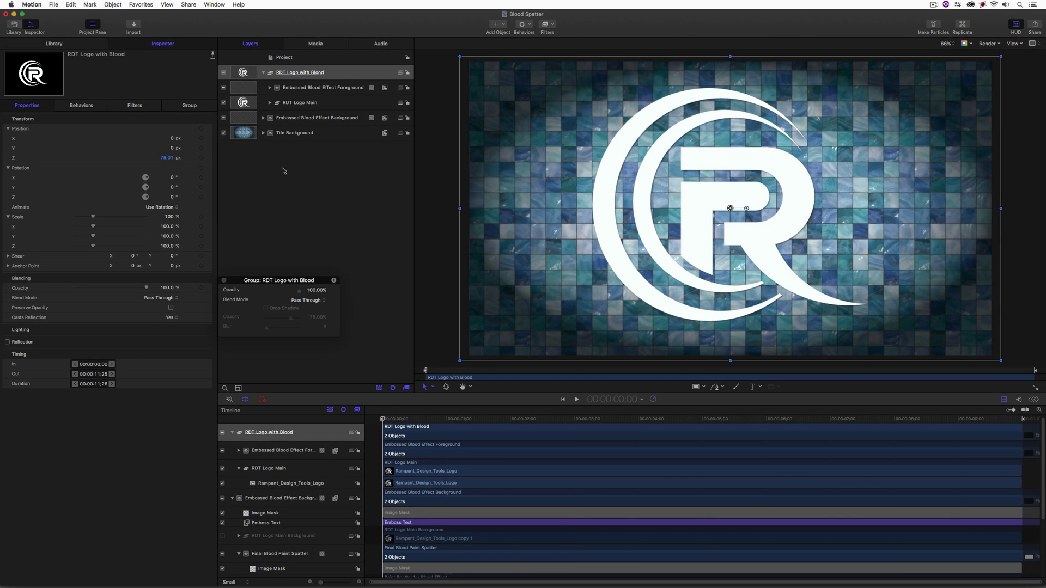
Add a new camera to the project and apply the Dolly camera behavior to it.
{"action": "left_click", "coordinate": [113, 5]}
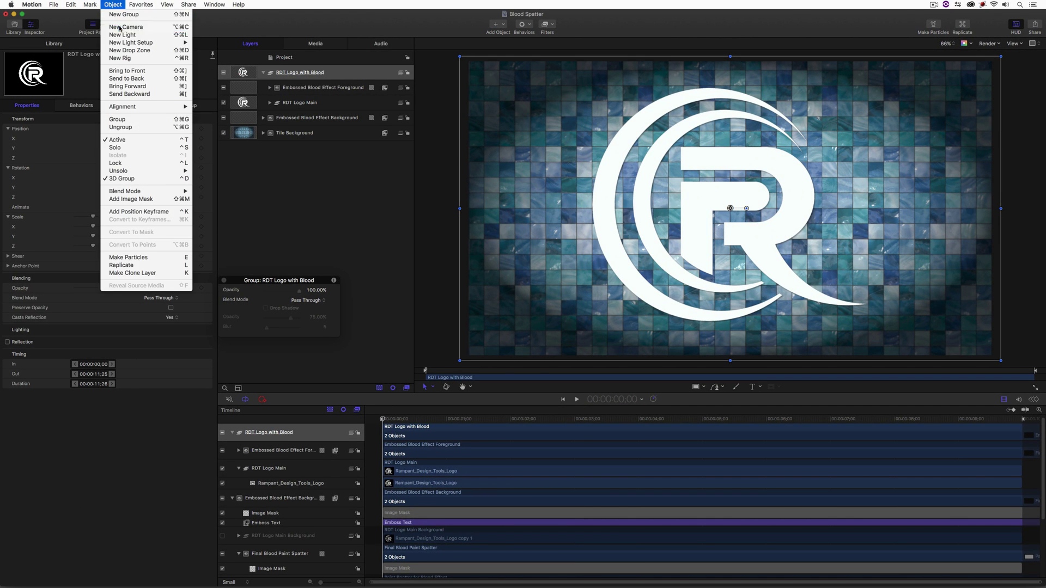
{"action": "left_click", "coordinate": [120, 28]}
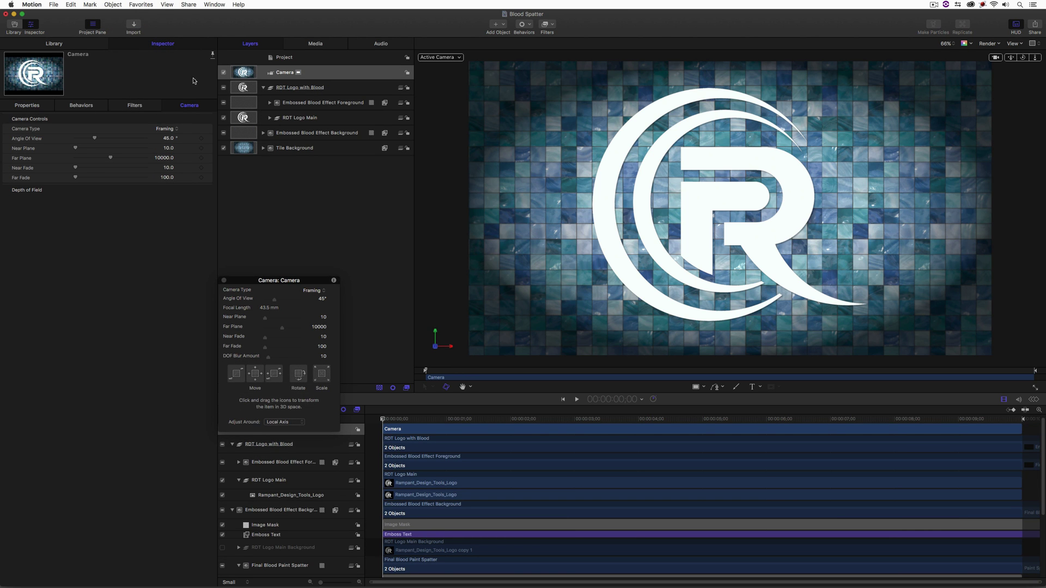
{"action": "left_click", "coordinate": [81, 44]}
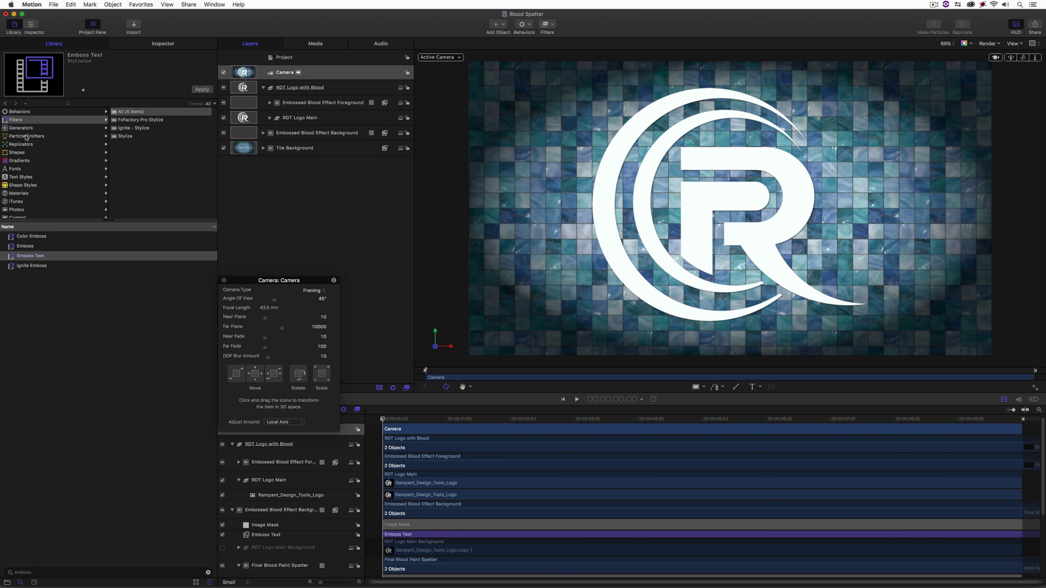
{"action": "left_click", "coordinate": [27, 112]}
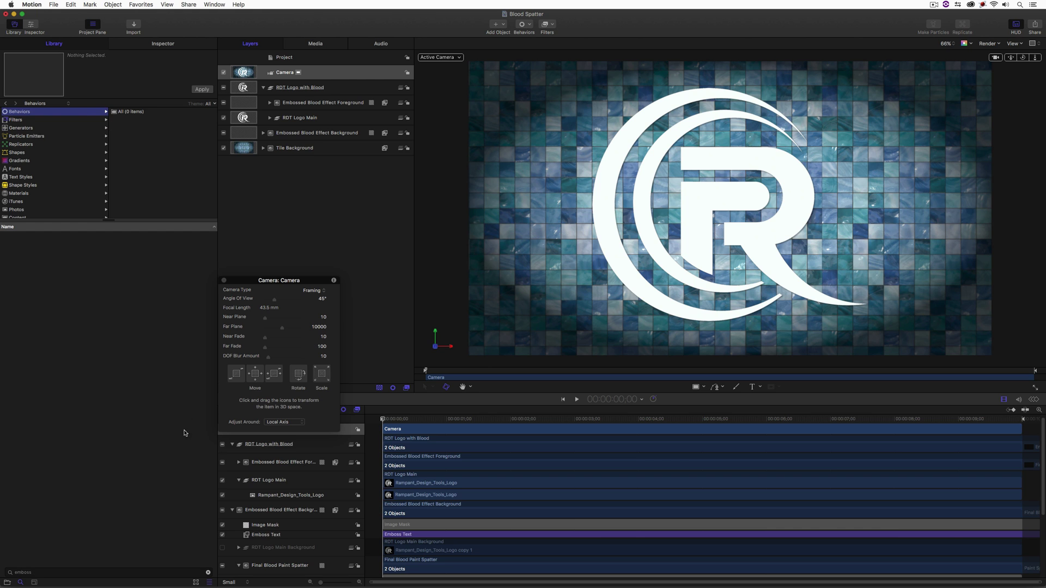
{"action": "left_click", "coordinate": [208, 573]}
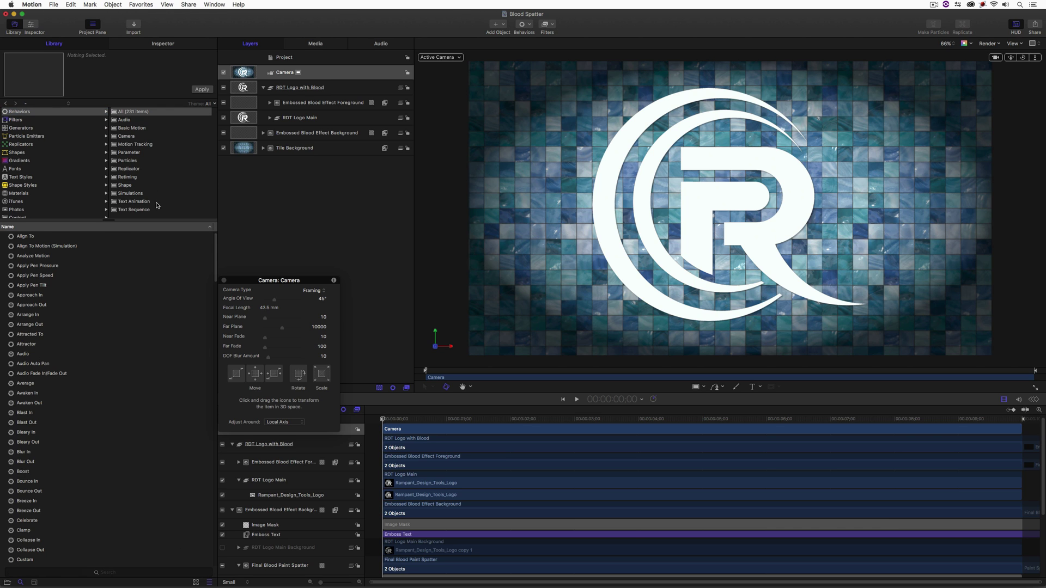
{"action": "left_click", "coordinate": [128, 137]}
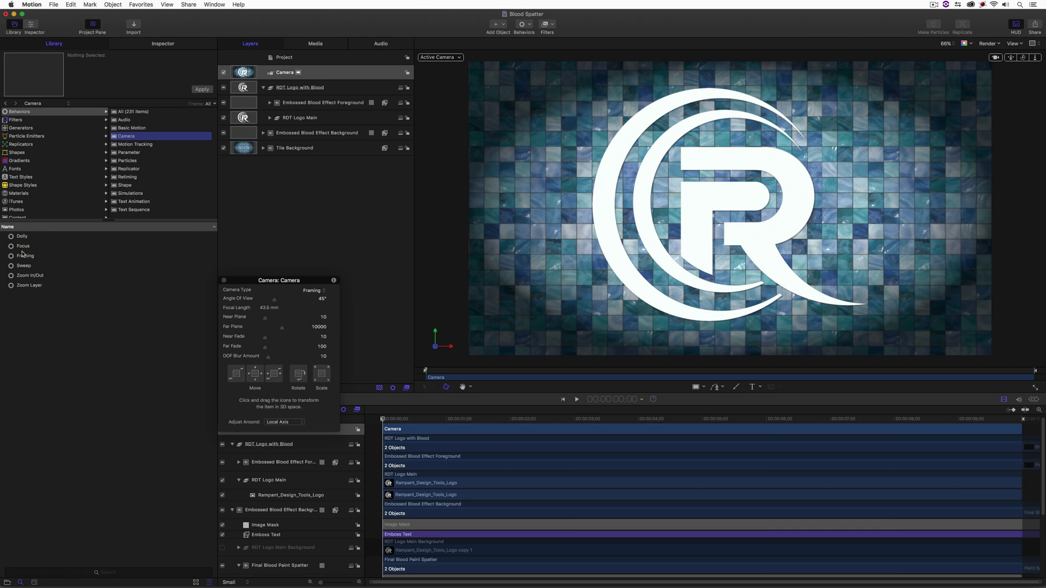
{"action": "left_click_drag", "start_coordinate": [22, 236], "coordinate": [314, 75]}
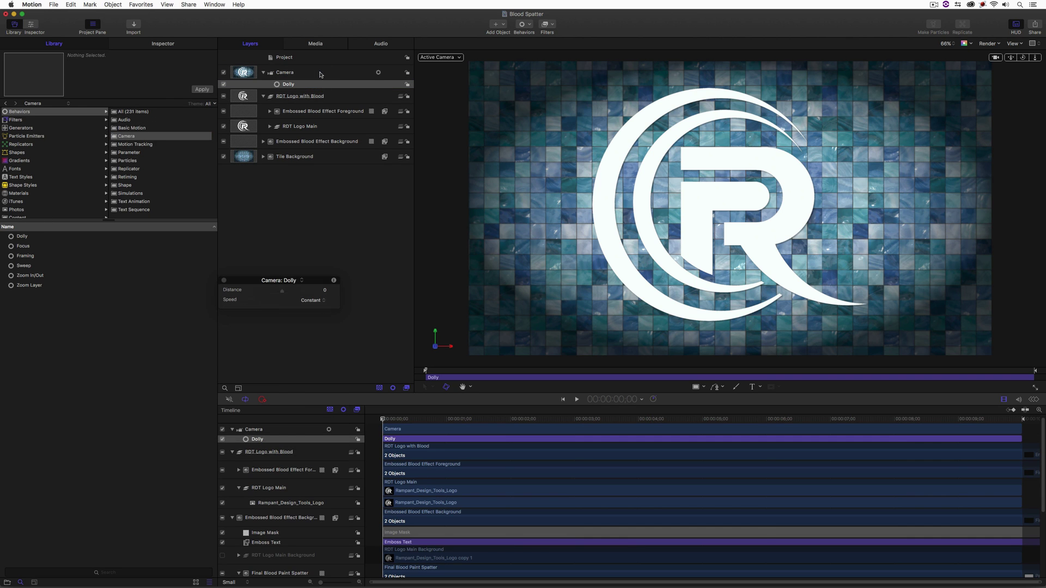
Set the camera's Dolly distance to 200 and play back the camera move.
{"action": "left_click", "coordinate": [134, 45]}
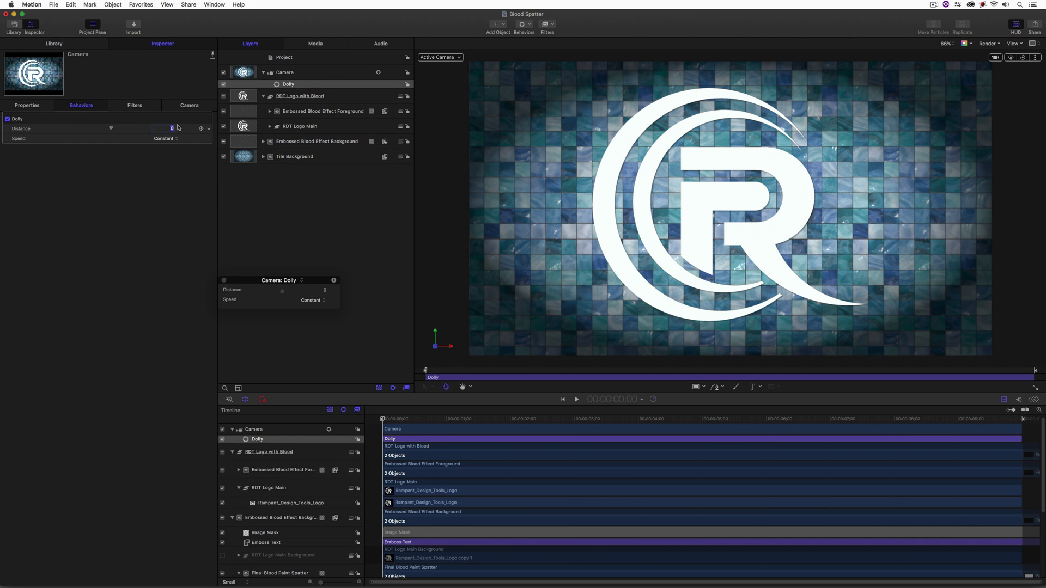
{"action": "key", "text": "Return"}
{"action": "key", "text": "space"}
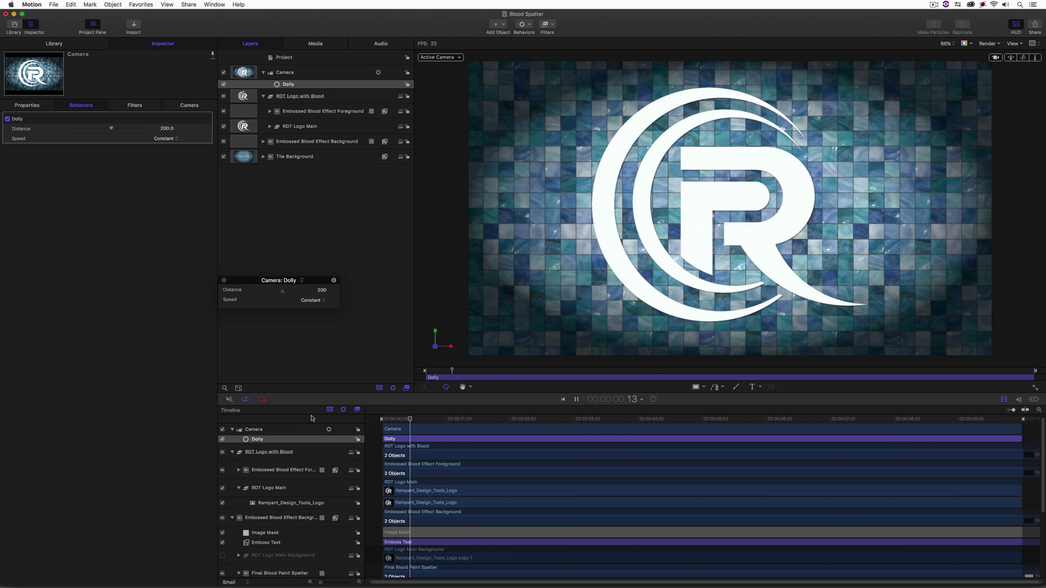